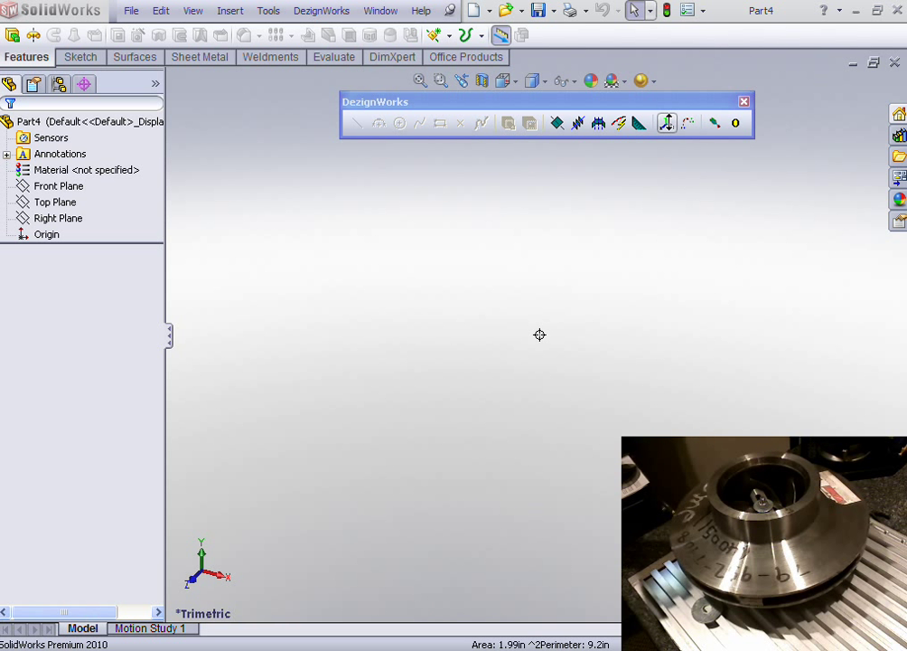
- Start the Express alignment and define its base plane and X direction from three probed points each
left_click(667, 125)
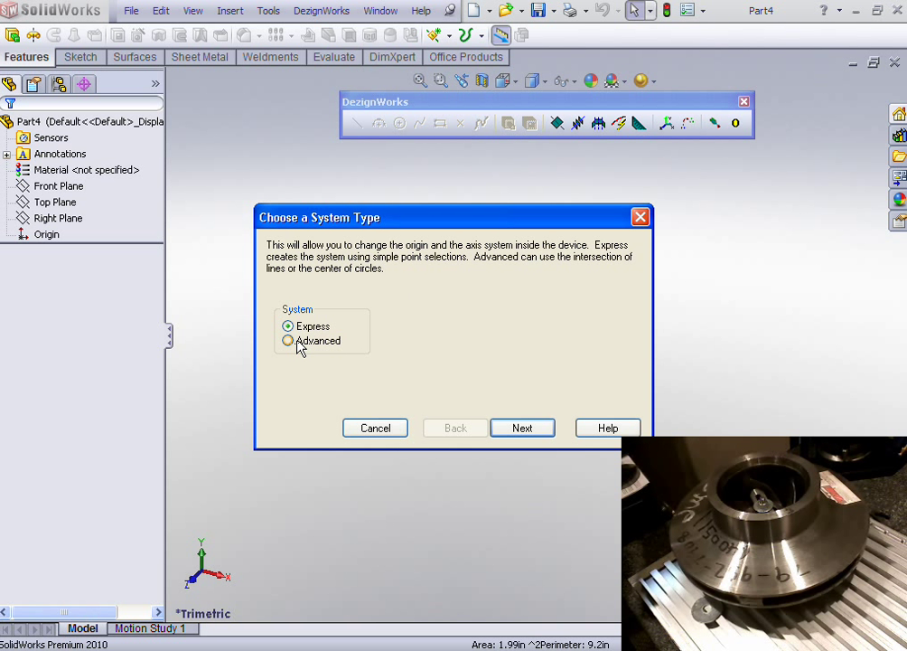
left_click(521, 429)
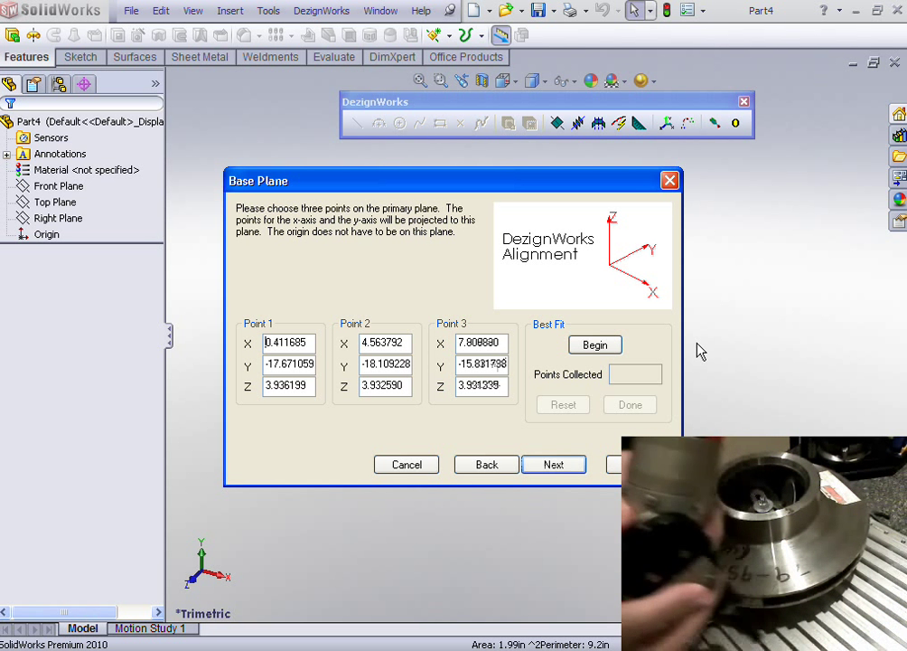
left_click(553, 465)
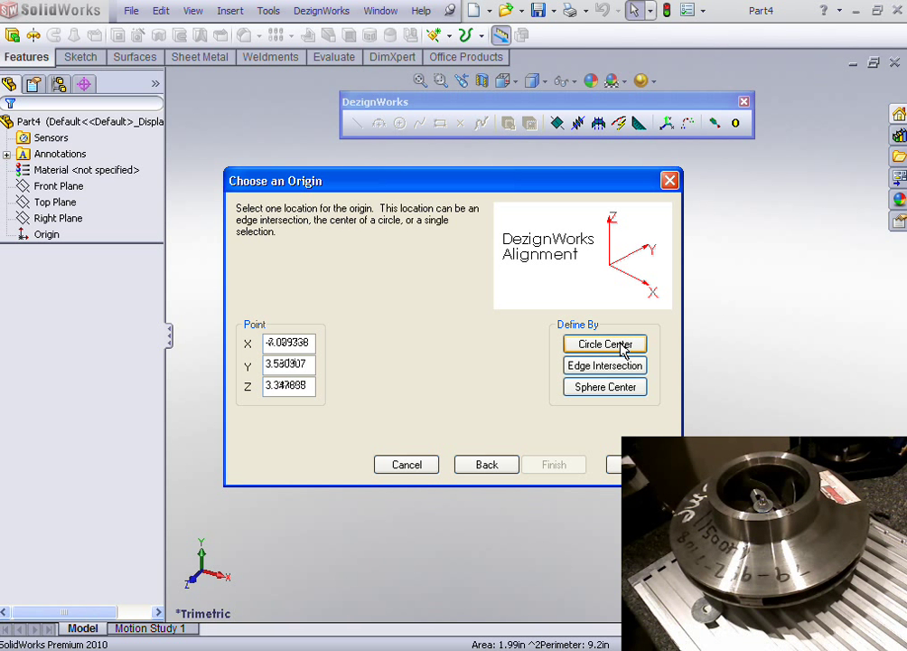
- Set the origin at a probed circle's centre and finish the alignment matched to the Front Plane
left_click(603, 344)
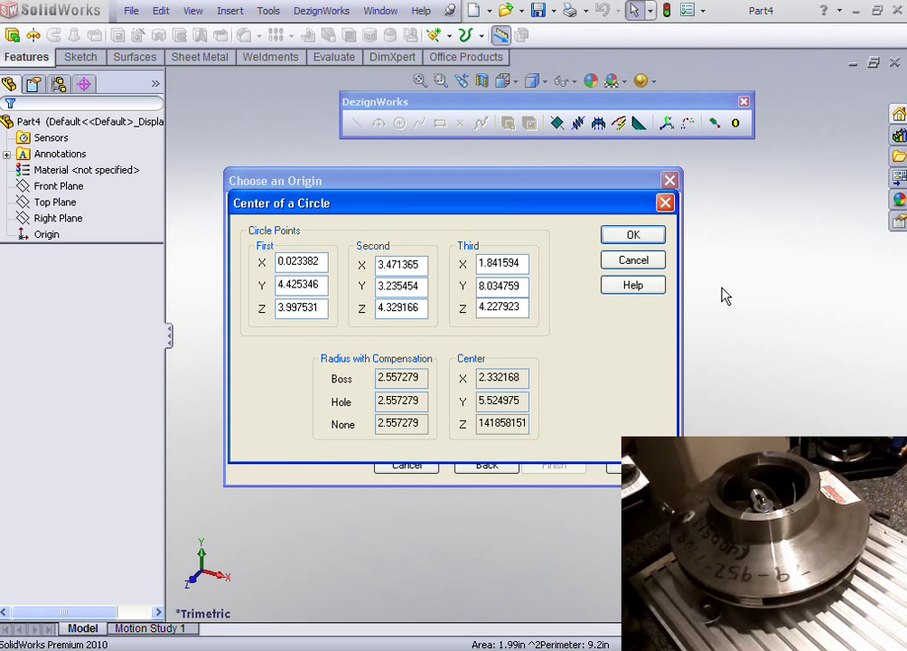
key("Return")
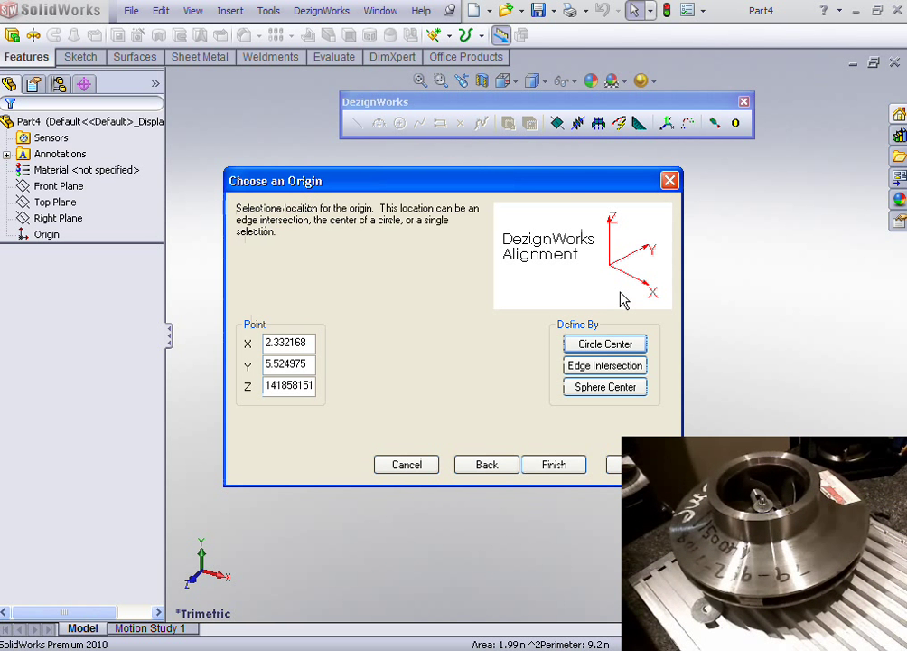
left_click(554, 464)
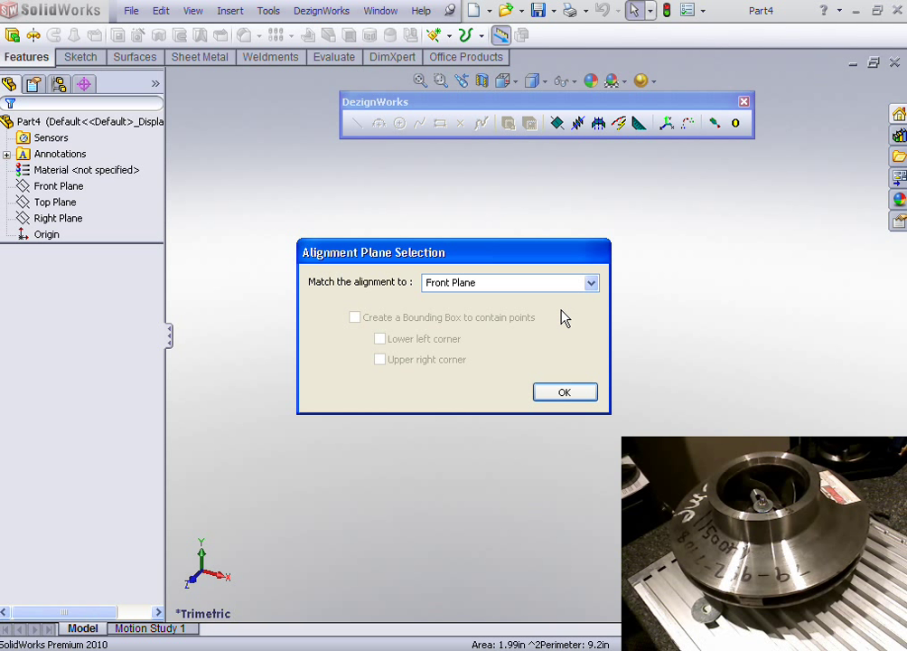
left_click(564, 393)
left_click(134, 253)
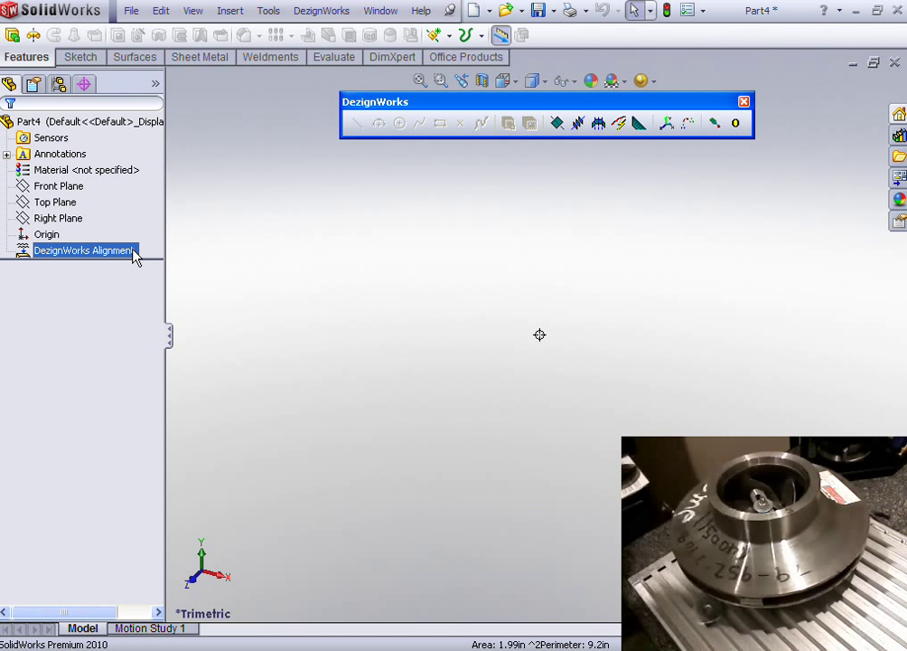
- Save As Demo Part.SLDPRT on the Desktop, overwriting the existing file
left_click(222, 209)
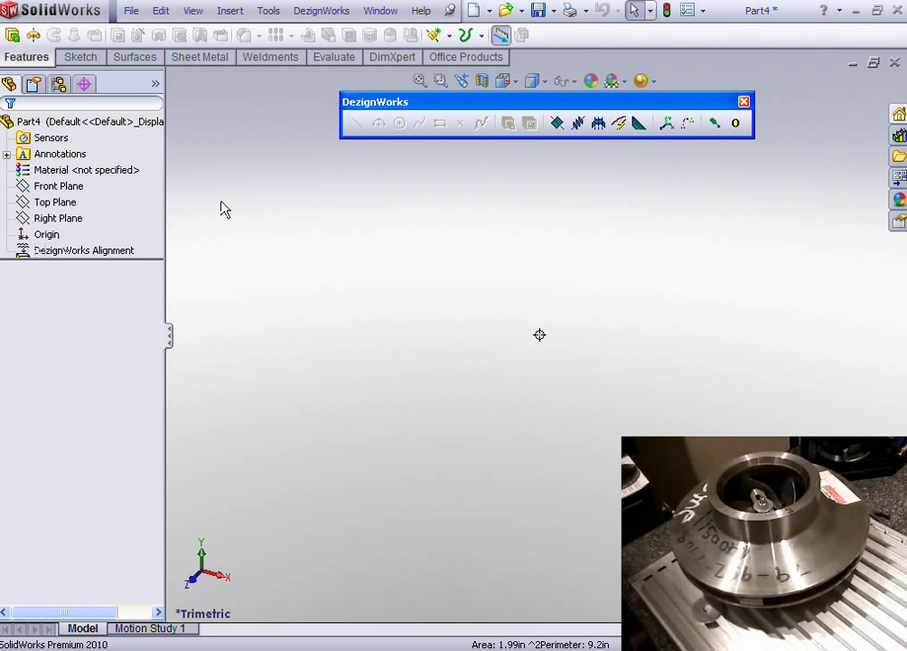
left_click(140, 15)
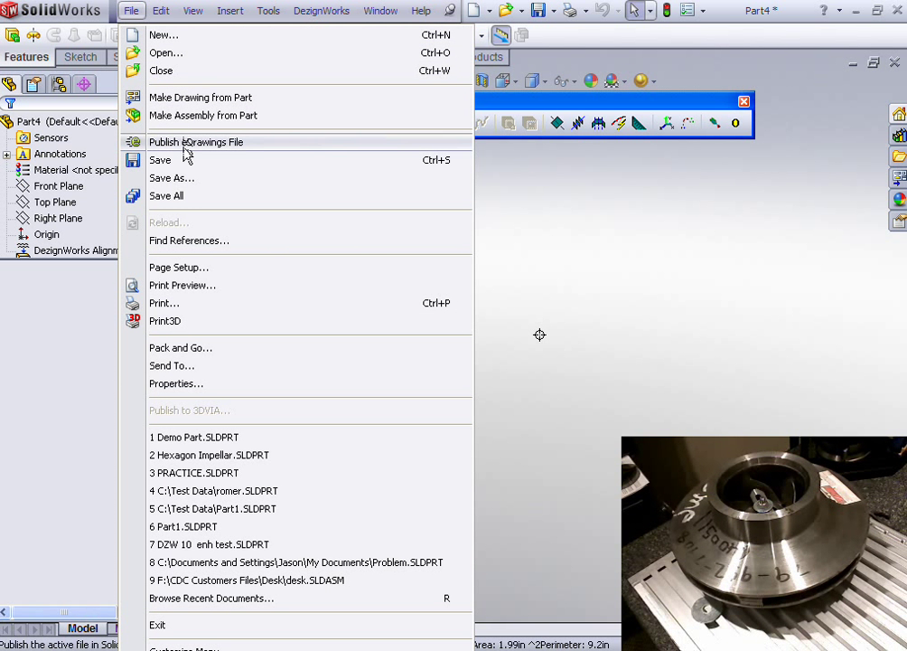
left_click(232, 171)
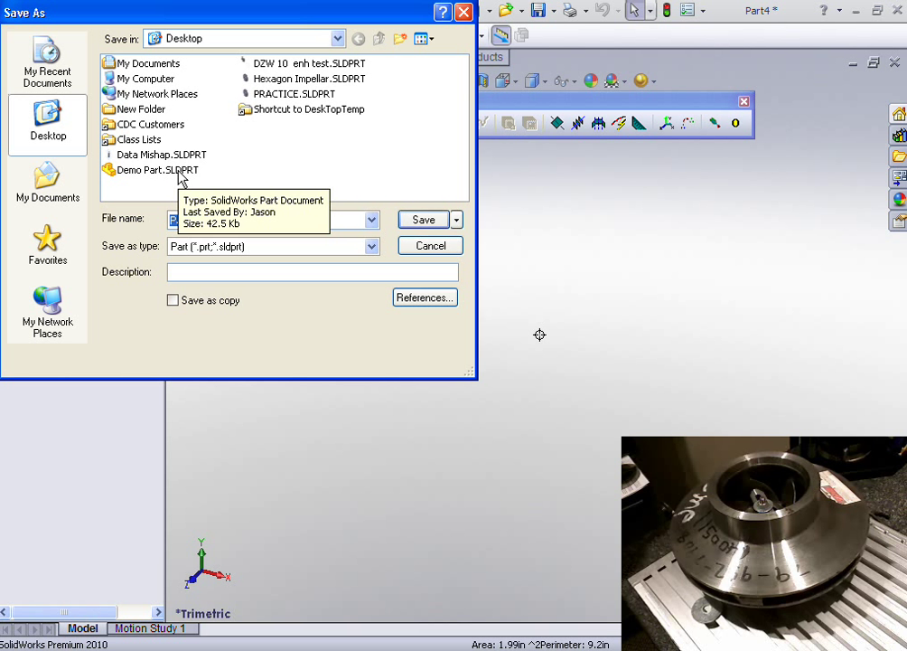
left_click(182, 172)
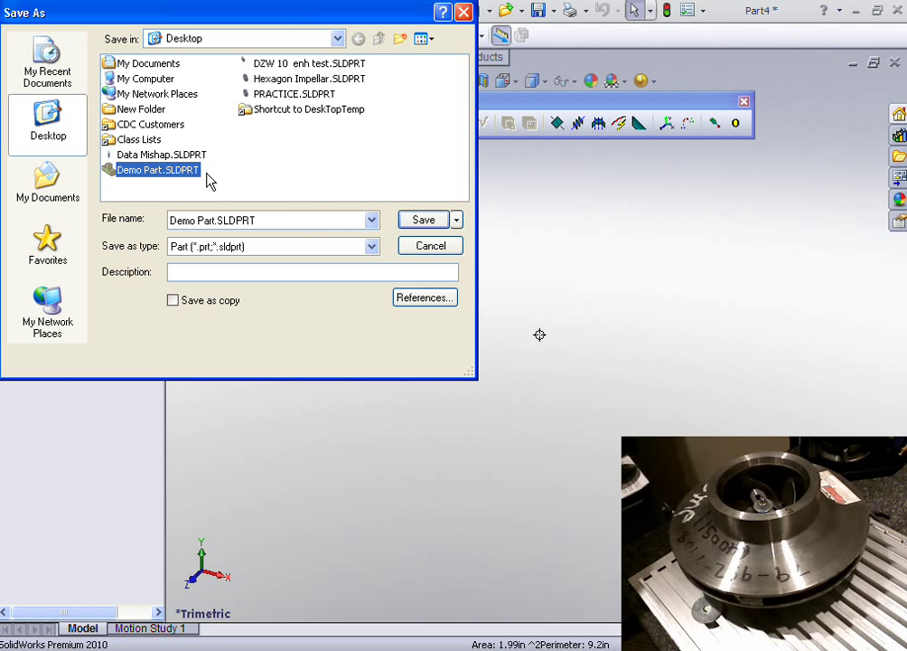
left_click(423, 222)
left_click(223, 225)
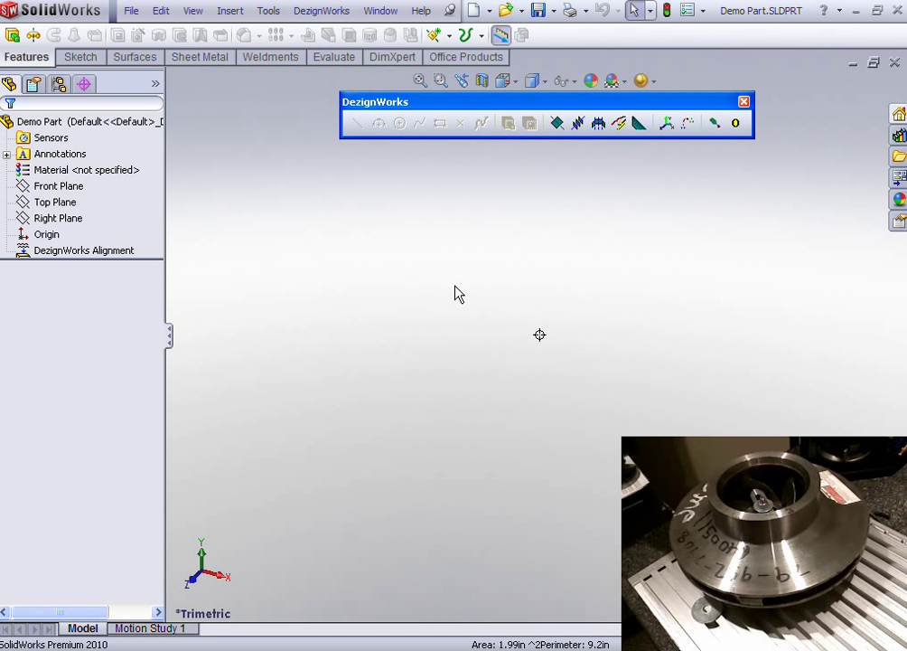
- Sketch a large probed construction circle around the origin on the Front Plane as Sketch1
left_click(72, 186)
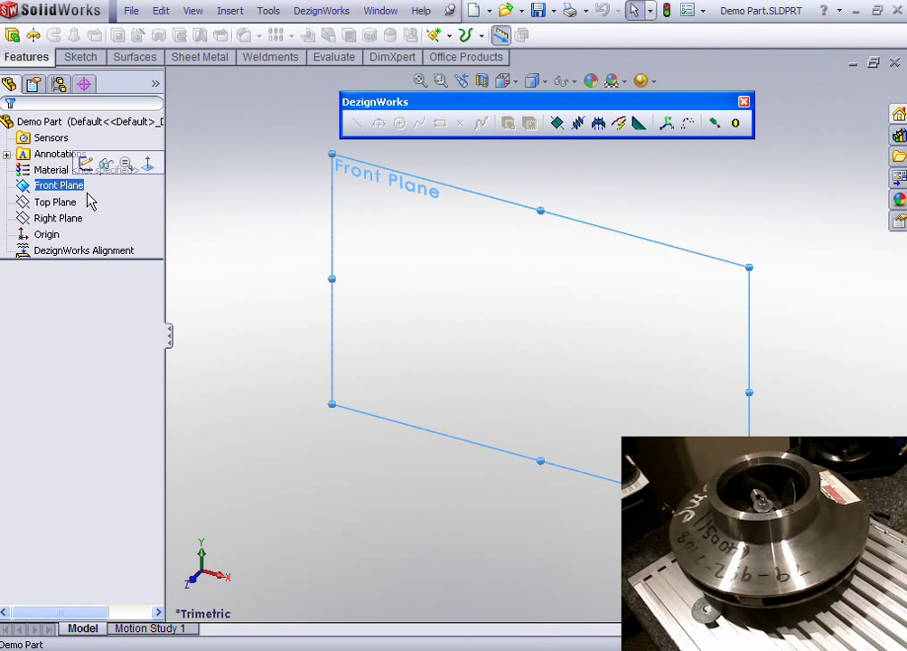
left_click(84, 163)
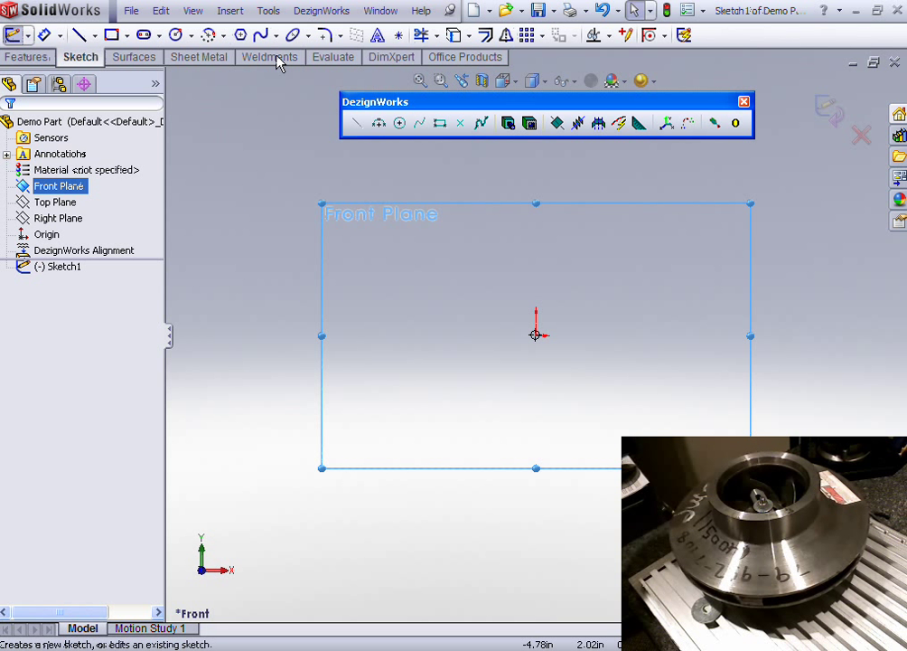
left_click(400, 124)
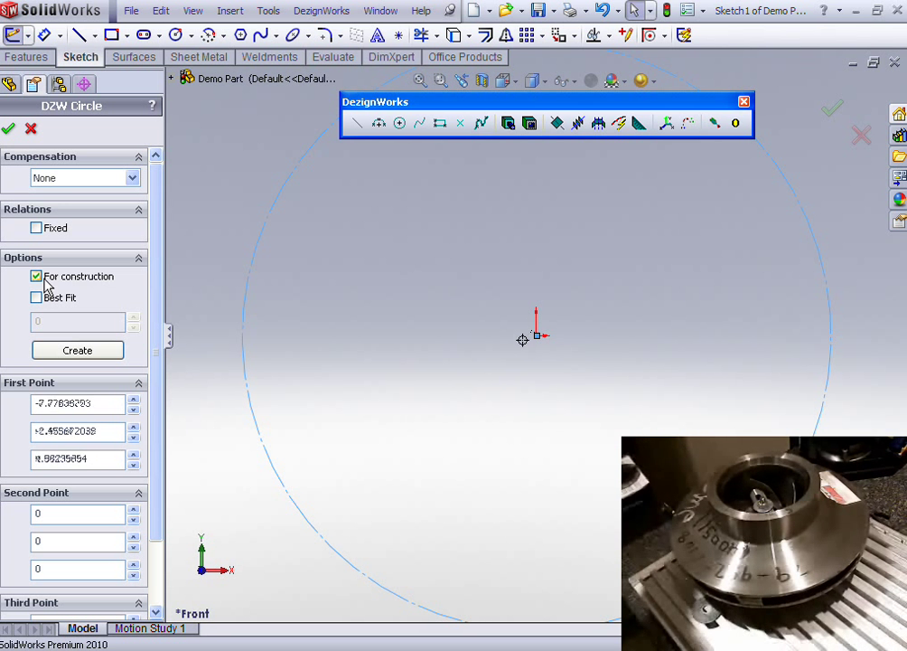
left_click(9, 128)
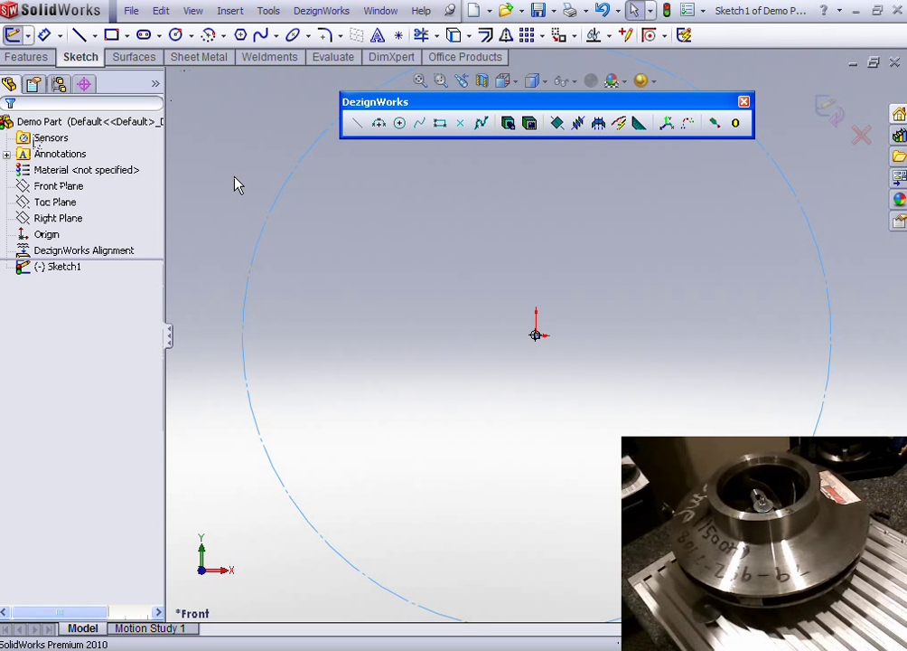
left_click(827, 106)
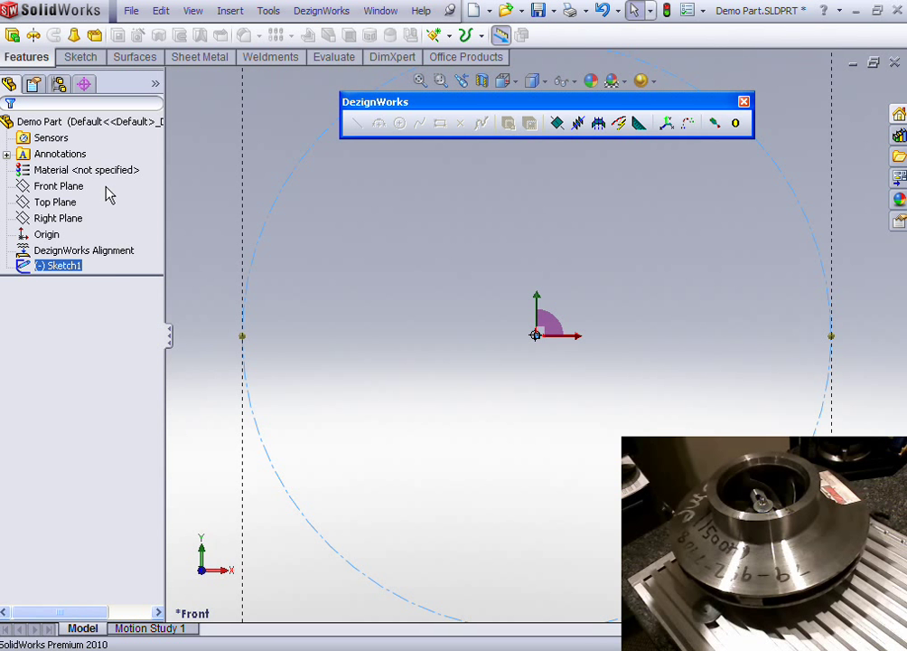
- Probe a row of profile points locked to the Top Plane with Best Fit and accept them
left_click(54, 201)
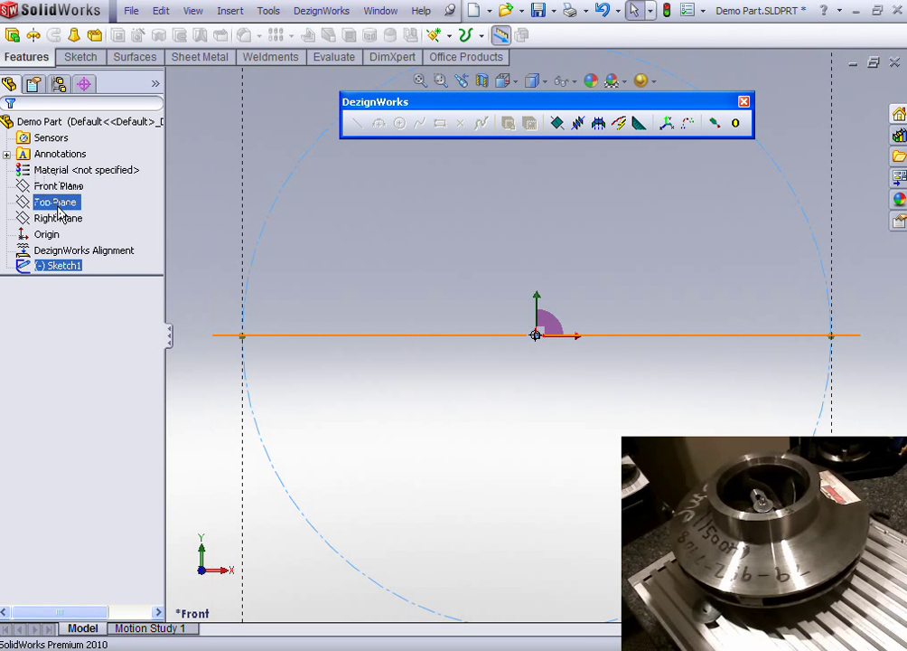
left_click(583, 129)
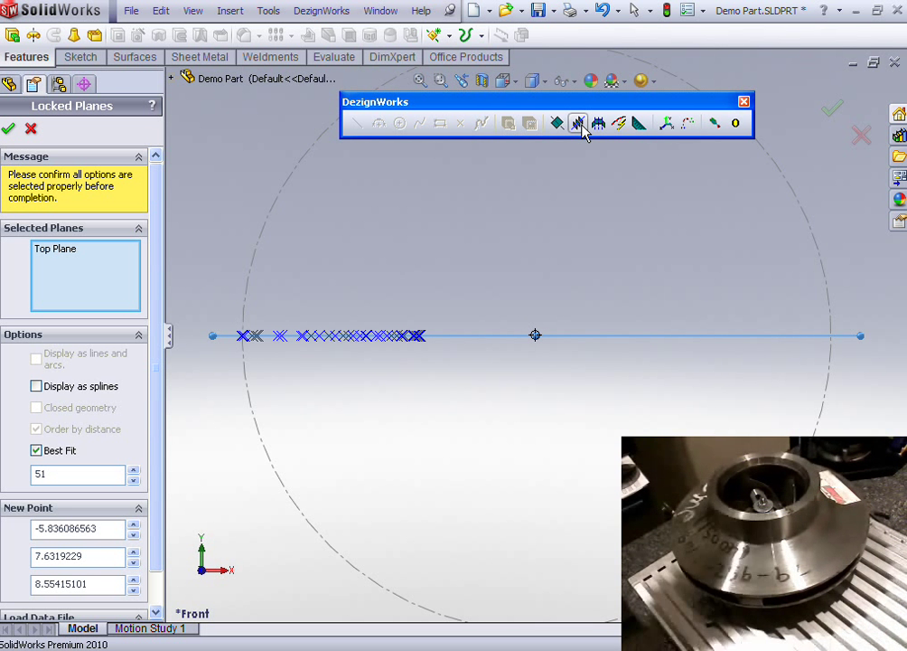
left_click(9, 129)
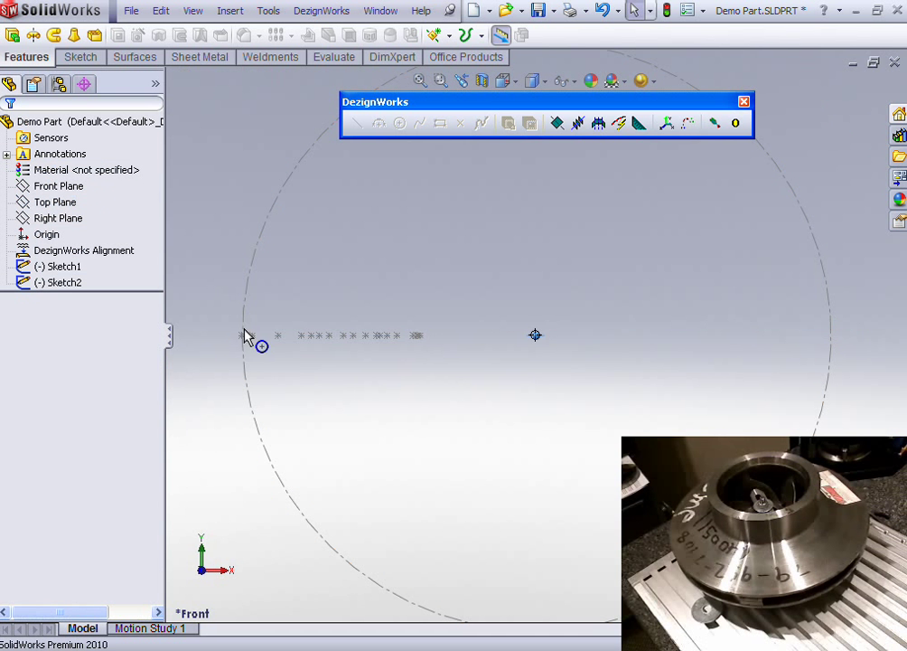
- Reopen Sketch2 for editing, viewed in 3D
middle_click_drag(243, 335, 249, 173)
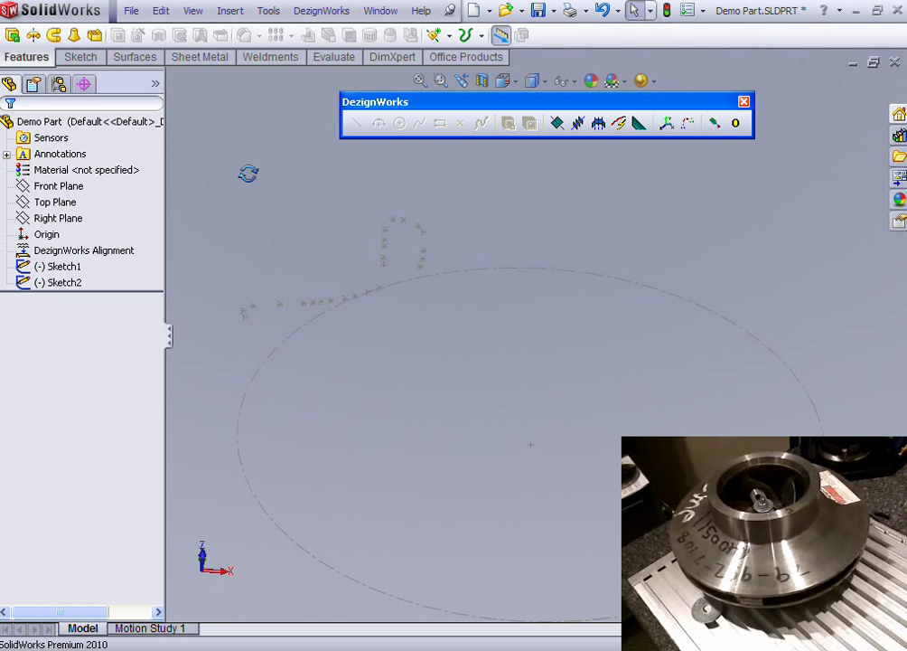
right_click(54, 282)
left_click(60, 234)
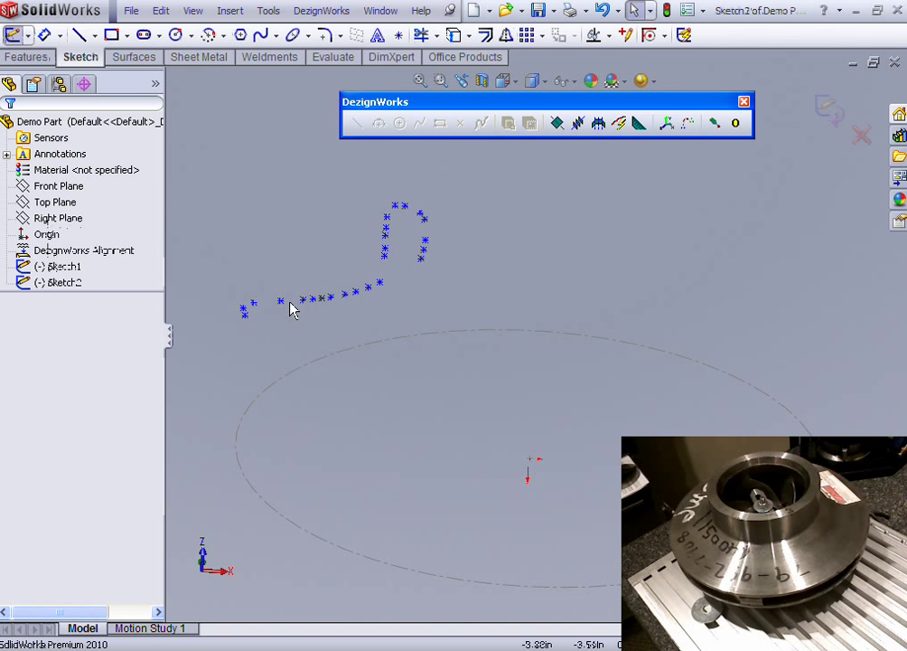
middle_click_drag(363, 321, 359, 316)
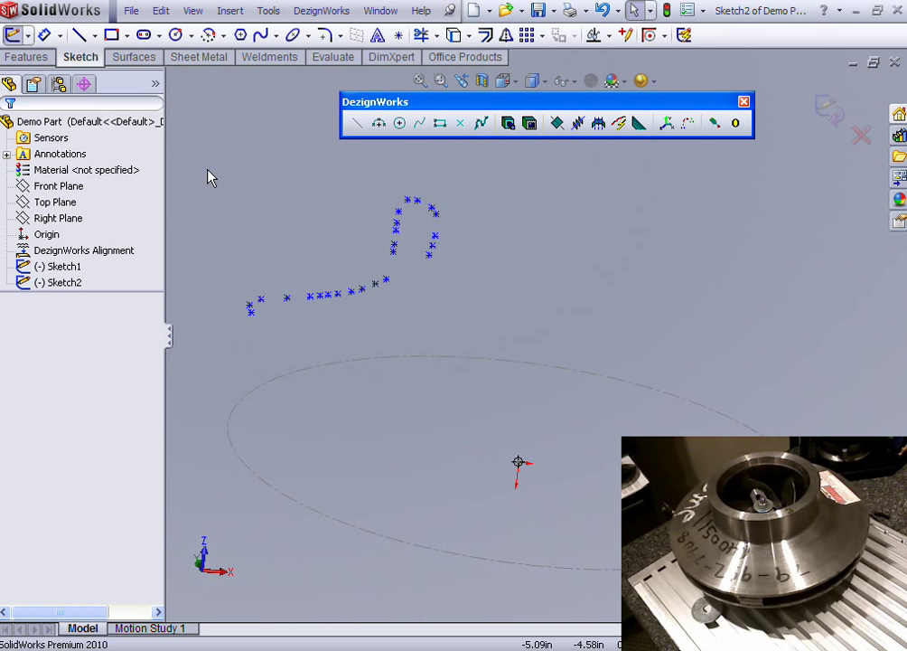
- Draw vertical lines through the leftmost points, the bend and the right side, plus a top horizontal line
left_click(79, 36)
left_click(260, 226)
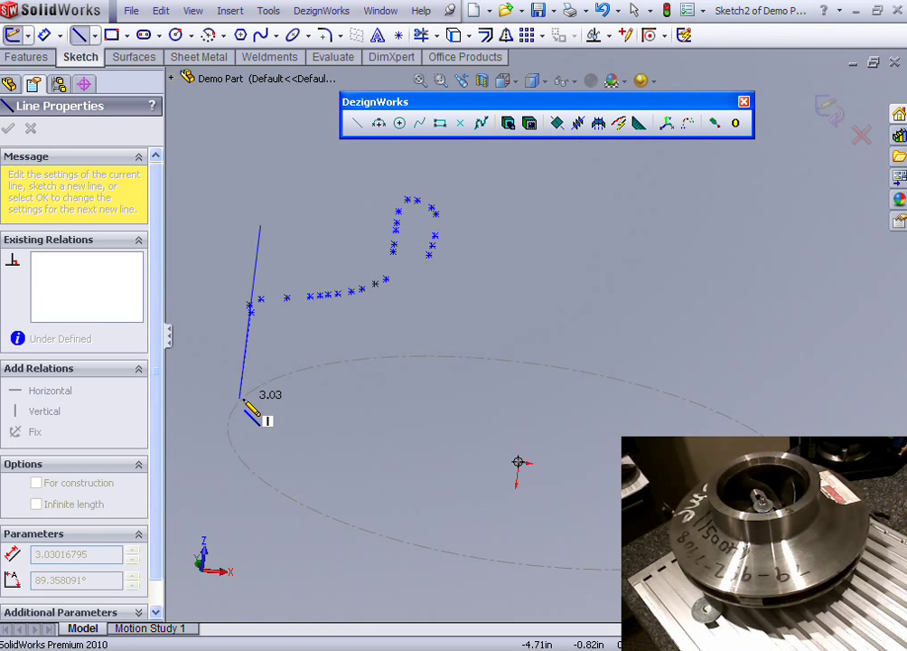
left_click(240, 398)
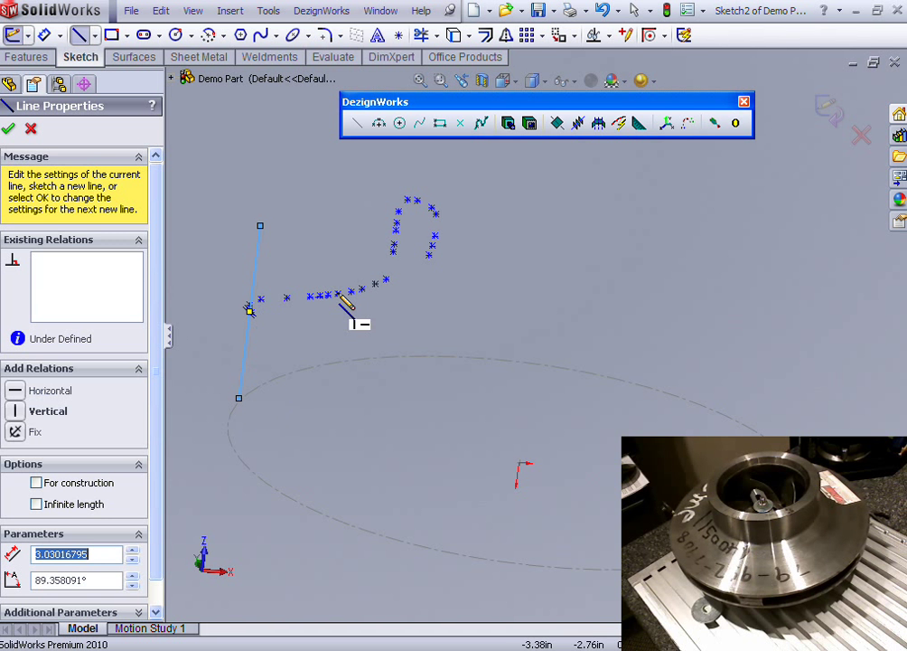
left_click(406, 150)
left_click(374, 394)
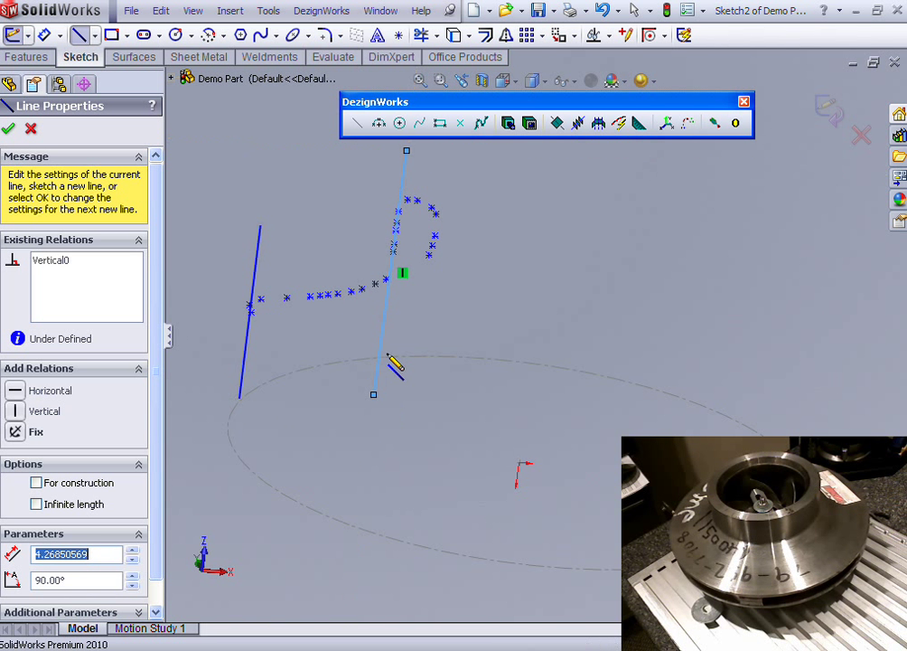
left_click(342, 198)
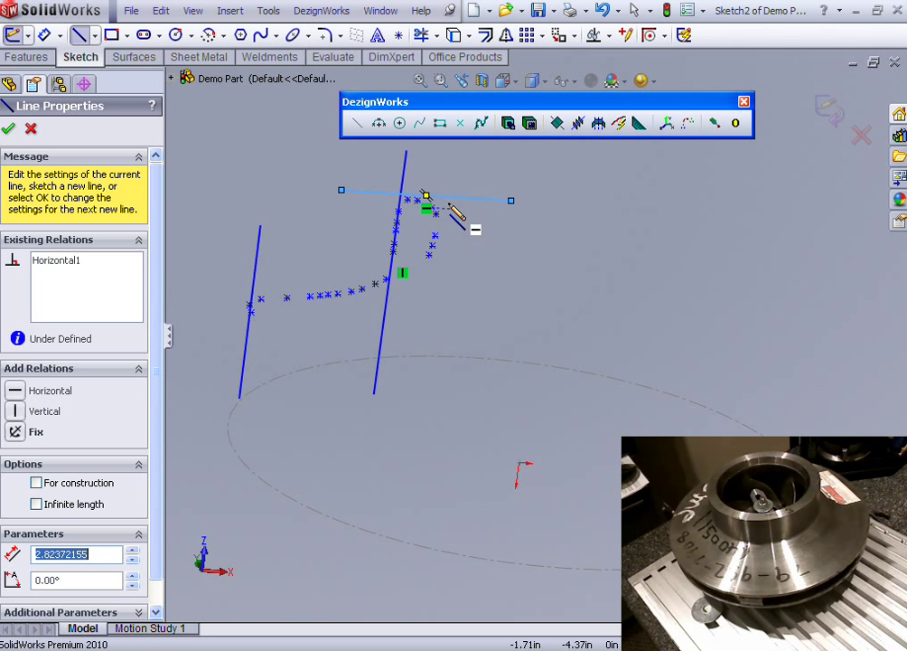
mouse_move(457, 169)
left_mouse_down()
mouse_move(449, 314)
mouse_move(442, 324)
mouse_move(438, 318)
left_mouse_up()
mouse_move(437, 318)
middle_mouse_down()
mouse_move(484, 328)
mouse_move(490, 318)
mouse_move(461, 310)
middle_mouse_up()
key("Escape")
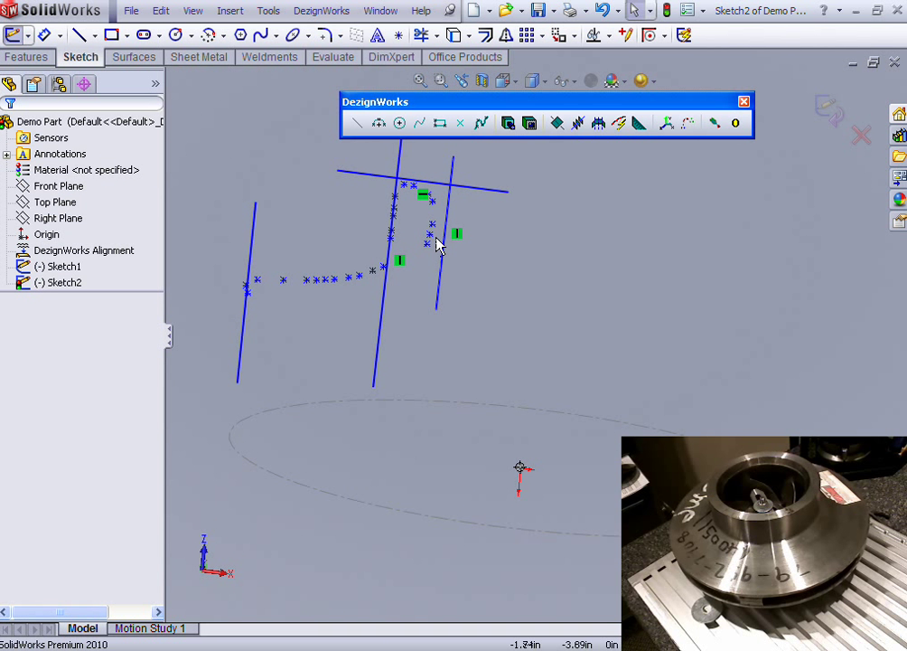
left_click(440, 192)
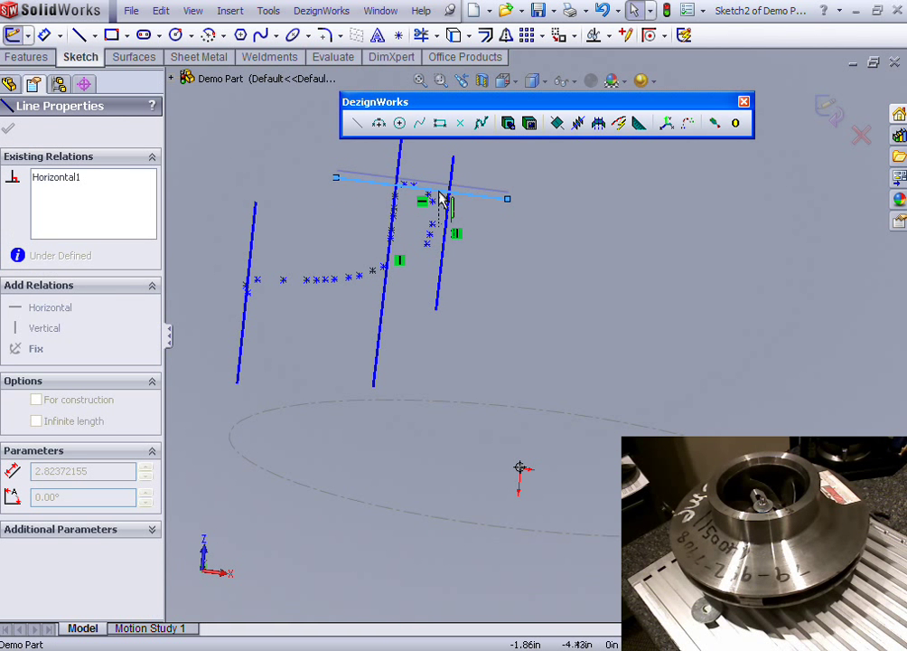
mouse_move(447, 233)
left_mouse_down()
mouse_move(431, 229)
mouse_move(434, 237)
left_mouse_up()
scroll(408, 188, "down", 2)
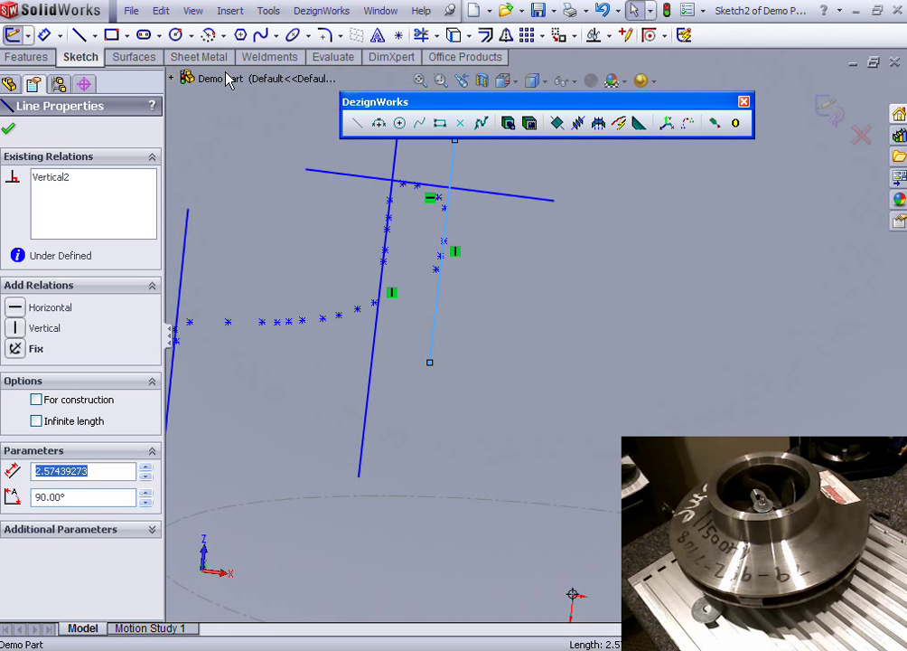
- Add a short diagonal line at about 36.87° across the profile's upper-right corner
left_click(79, 34)
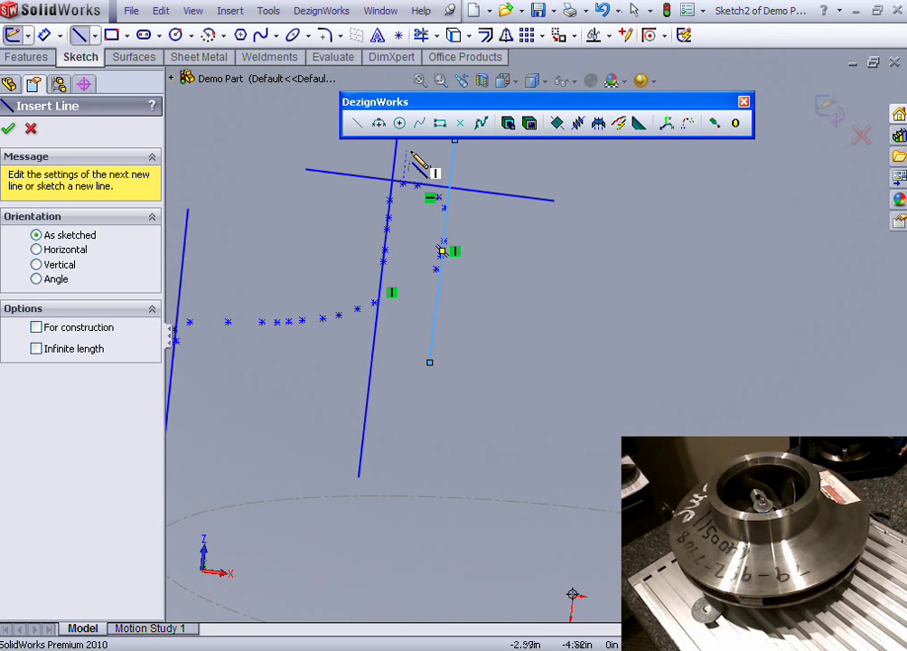
left_click(408, 151)
left_click(503, 236)
key("Escape")
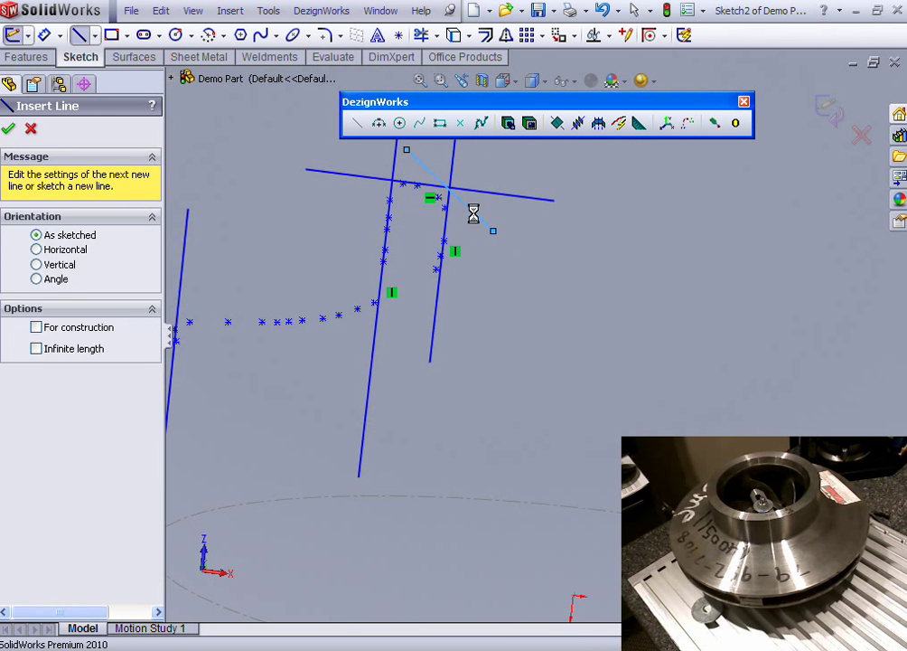
key("Escape")
left_click(480, 218)
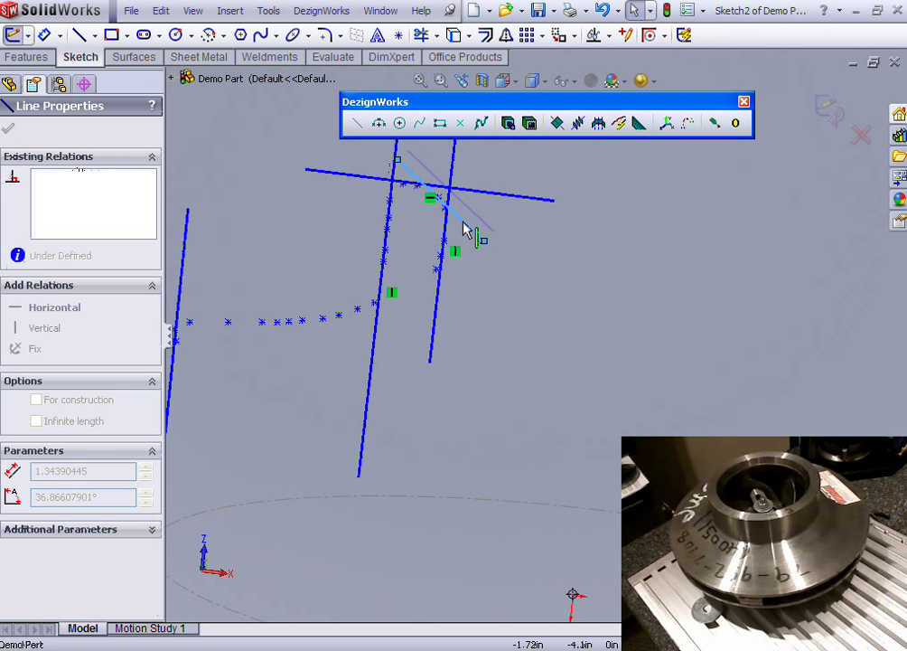
scroll(320, 320, "down", 3)
scroll(367, 330, "up", 4)
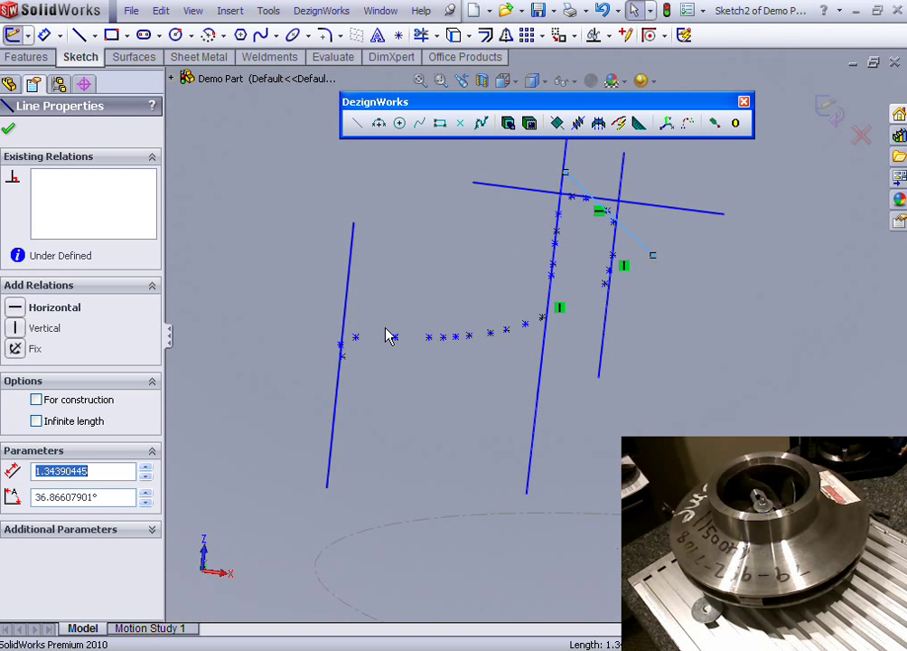
left_click(252, 222)
left_click(261, 34)
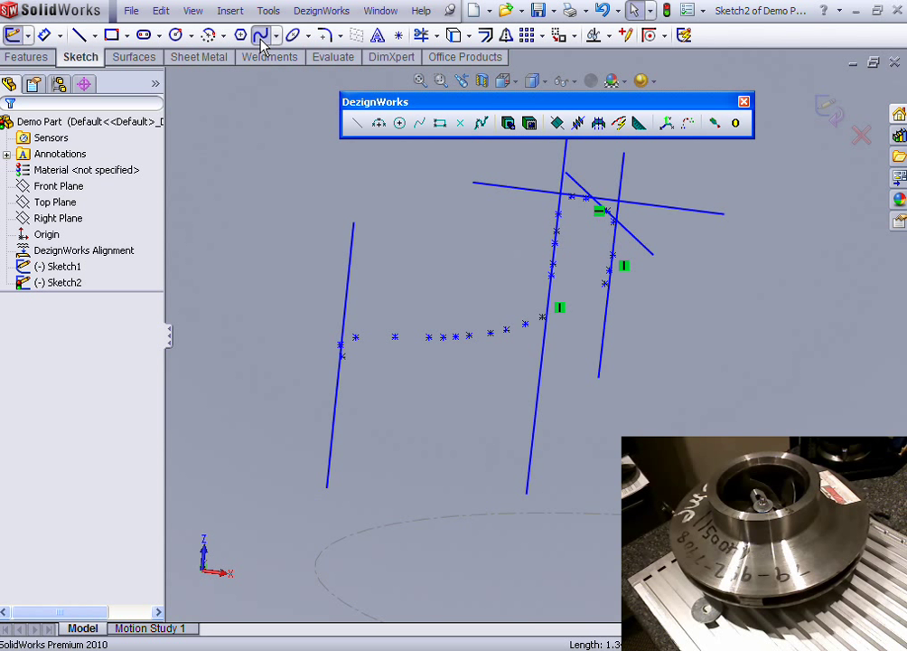
- Trace a four-point spline along the lower probed points from the left vertical line into the bend
left_click(288, 341)
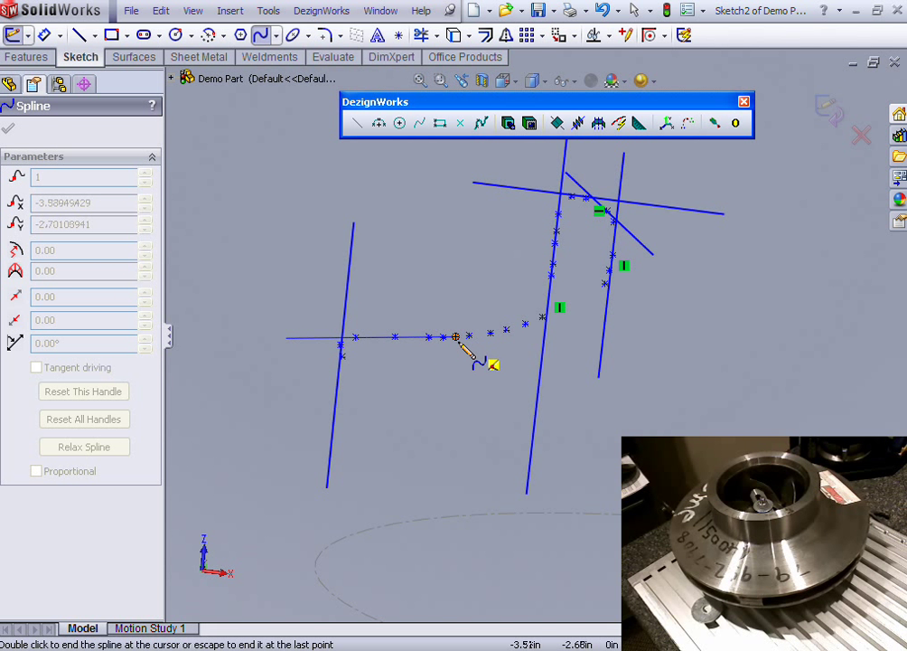
left_click(457, 336)
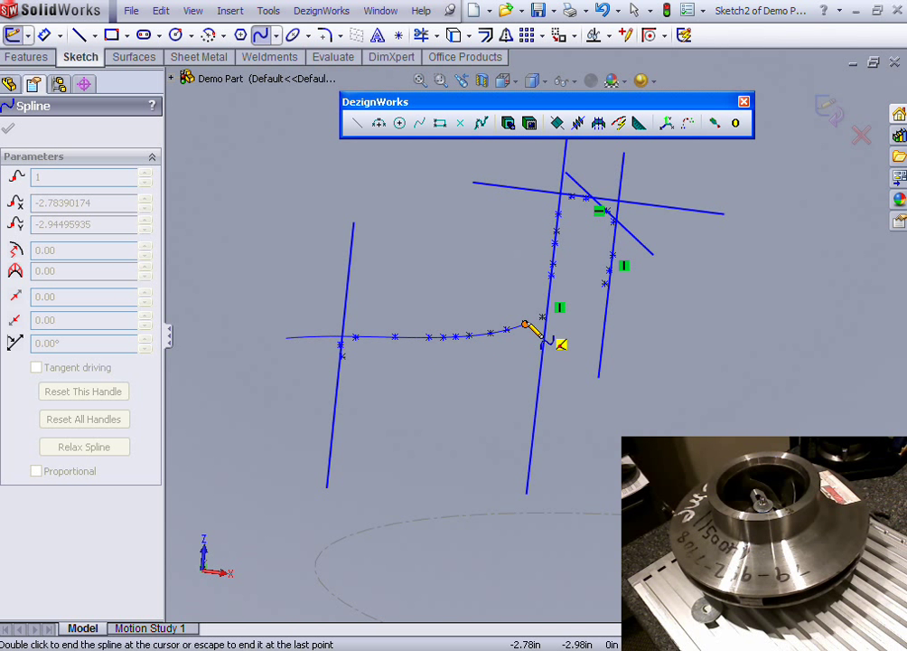
left_click(524, 323)
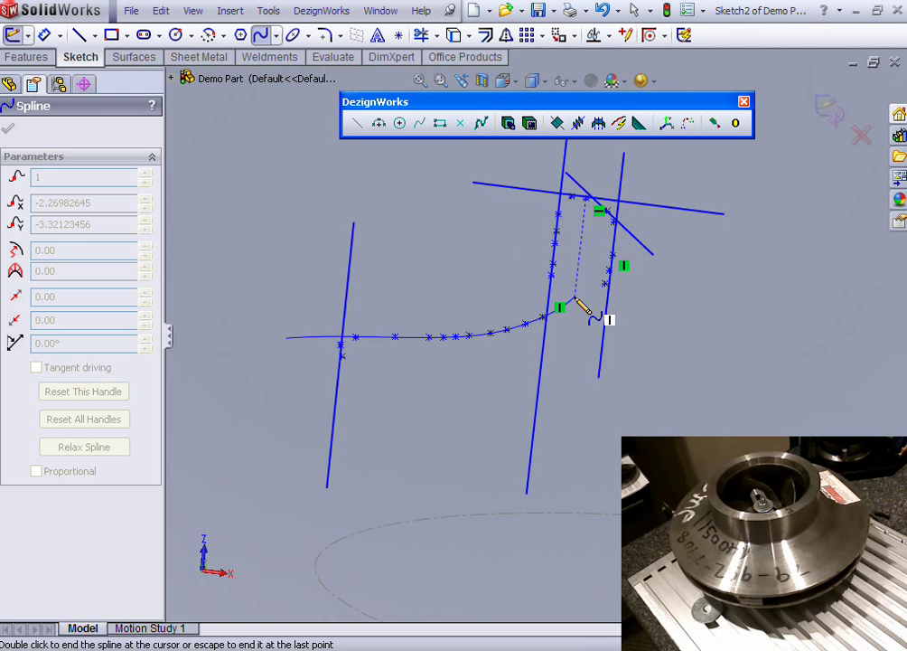
double_click(575, 299)
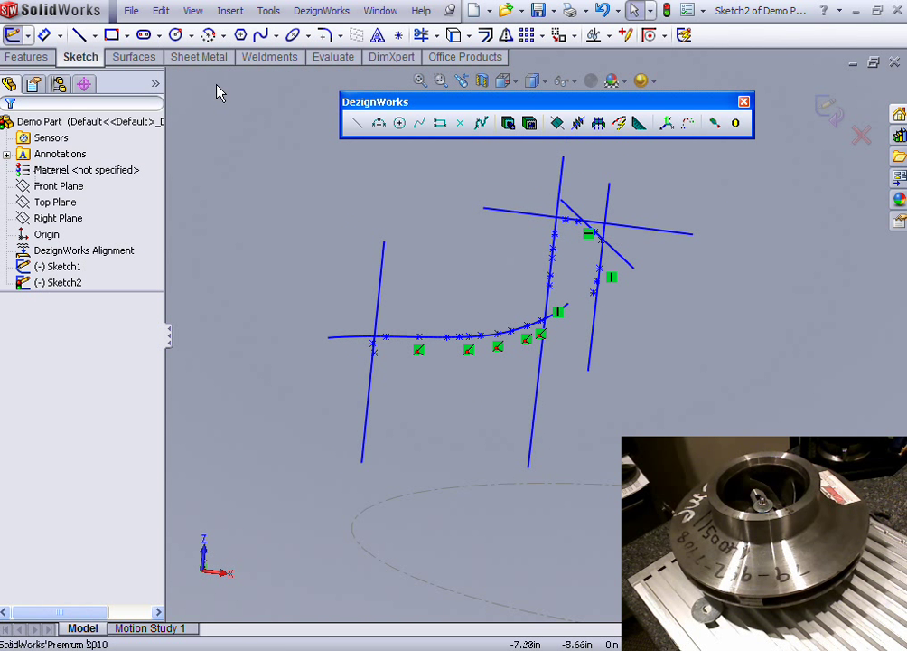
left_click(94, 35)
left_click(117, 74)
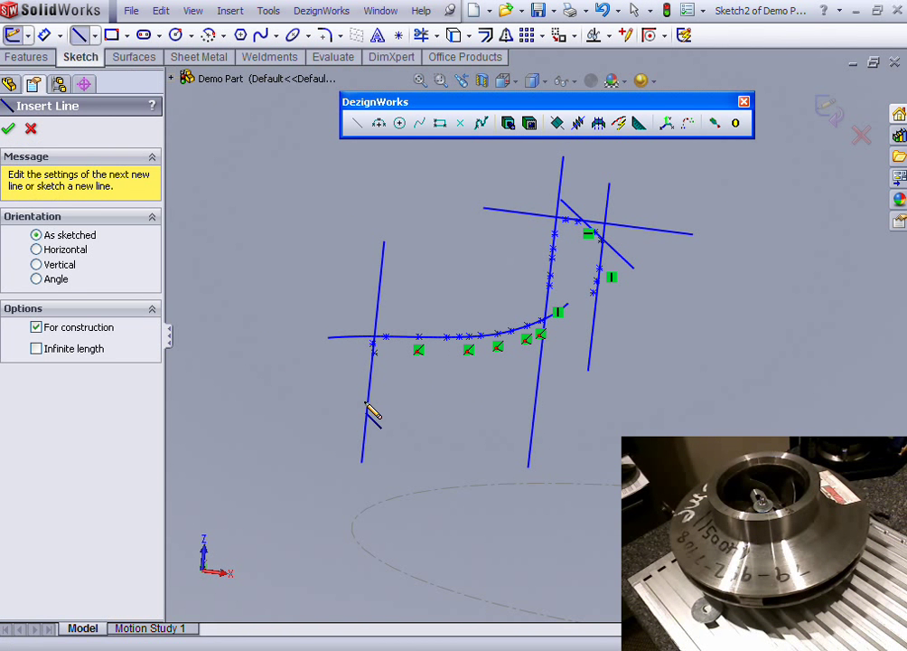
- Draw a horizontal centerline, a vertical centerline right of the profile, and a bottom line
left_click(38, 250)
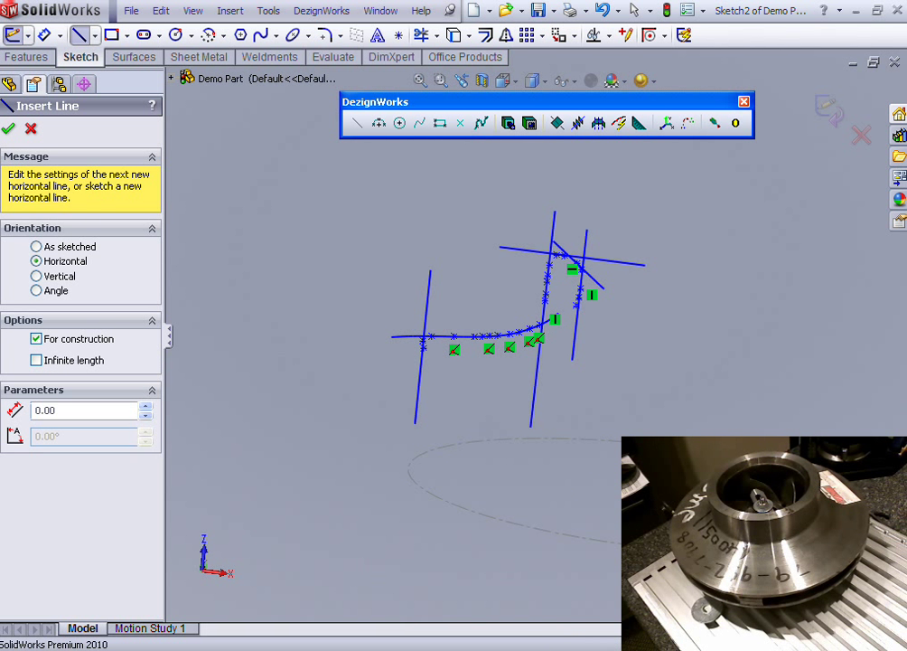
left_click(431, 467)
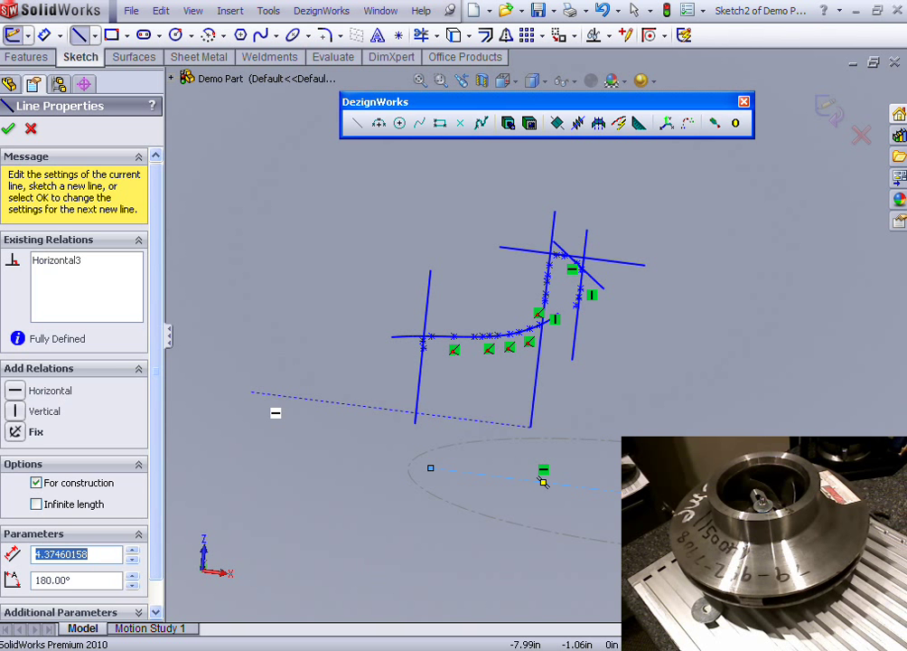
left_click(8, 128)
left_click(36, 276)
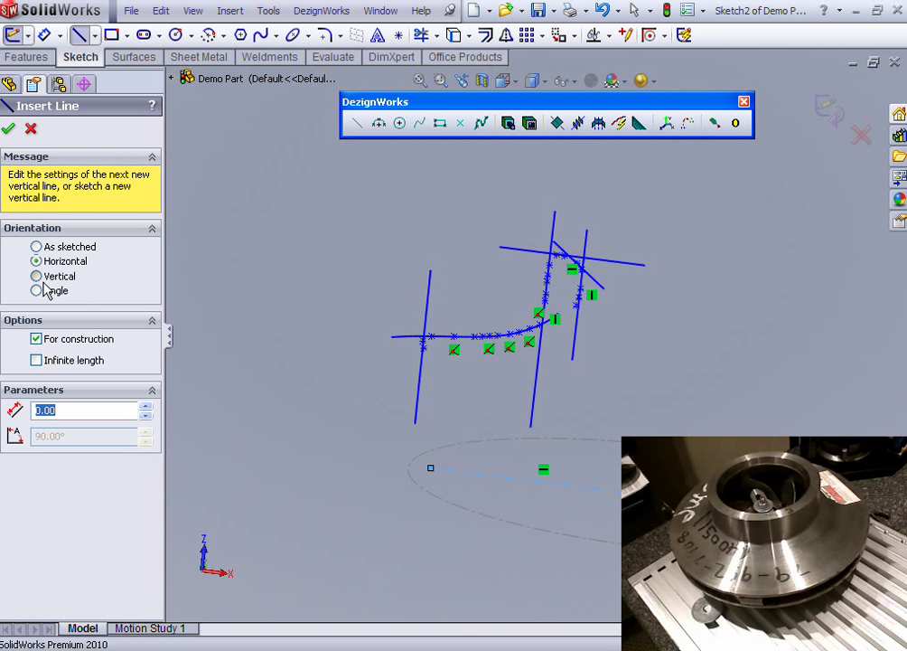
left_click_drag(666, 497, 684, 256)
key("Escape")
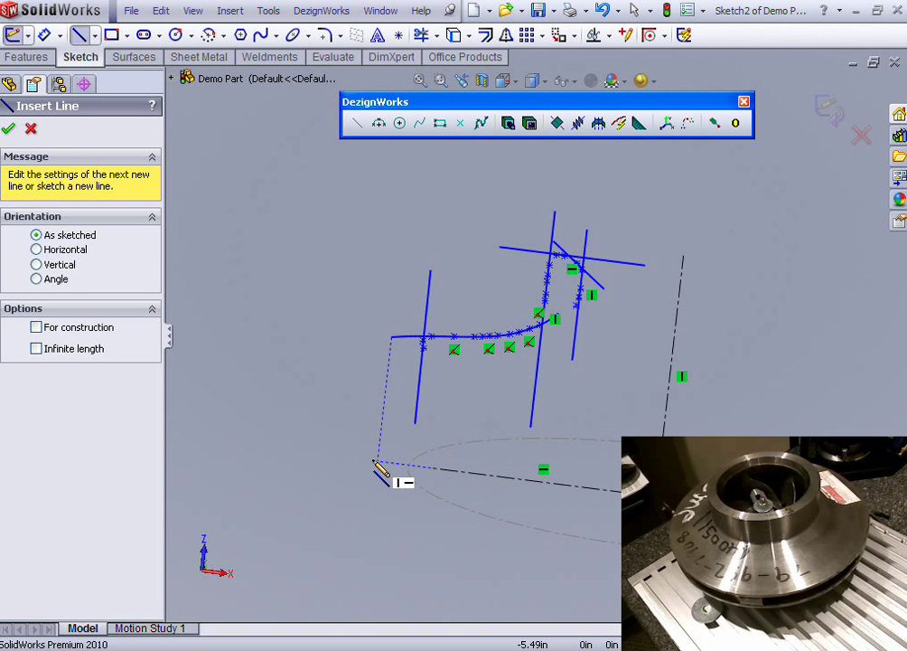
left_click_drag(377, 462, 619, 490)
key("Escape")
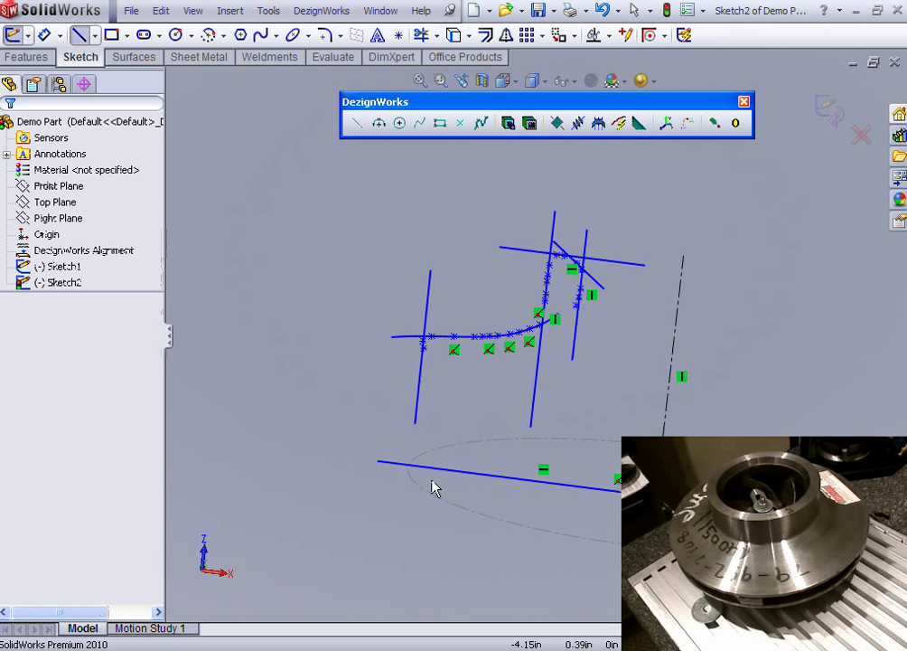
- Power-trim the top-right overhangs and the long vertical line below the junction
left_click(422, 34)
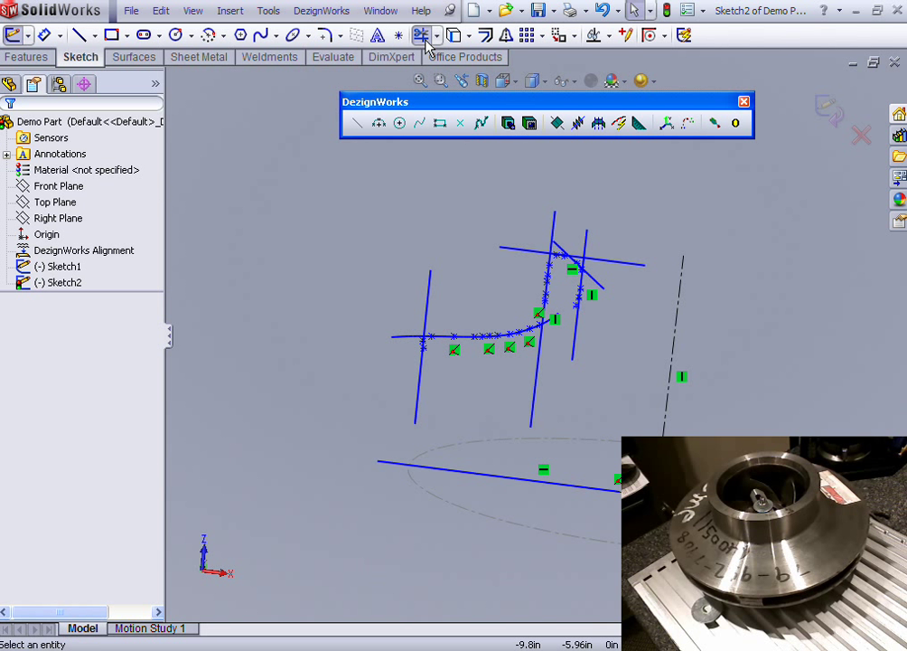
left_click(26, 240)
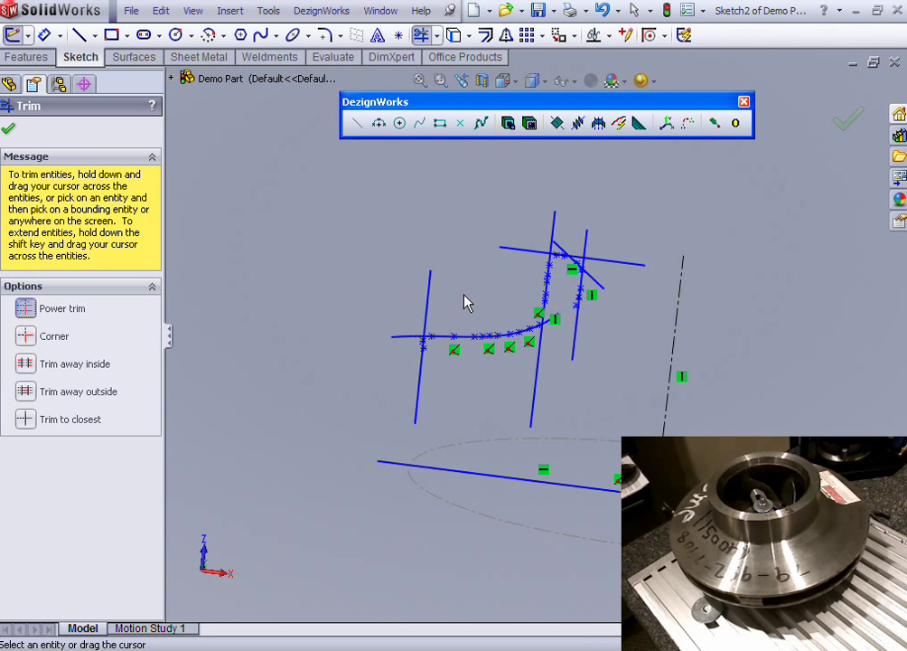
scroll(537, 267, "down", 3)
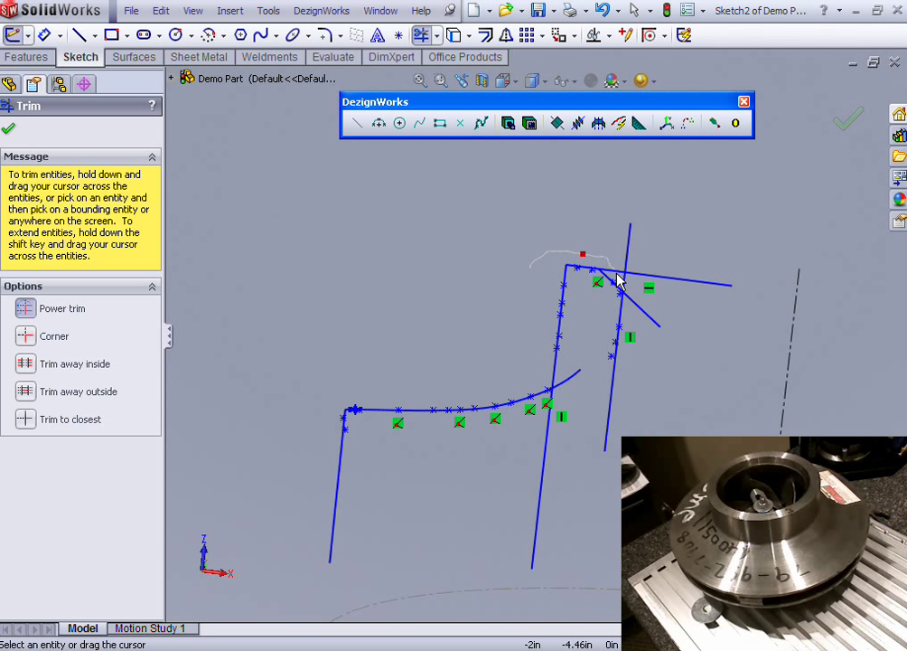
mouse_move(617, 281)
left_mouse_down()
mouse_move(641, 278)
mouse_move(636, 282)
left_mouse_up()
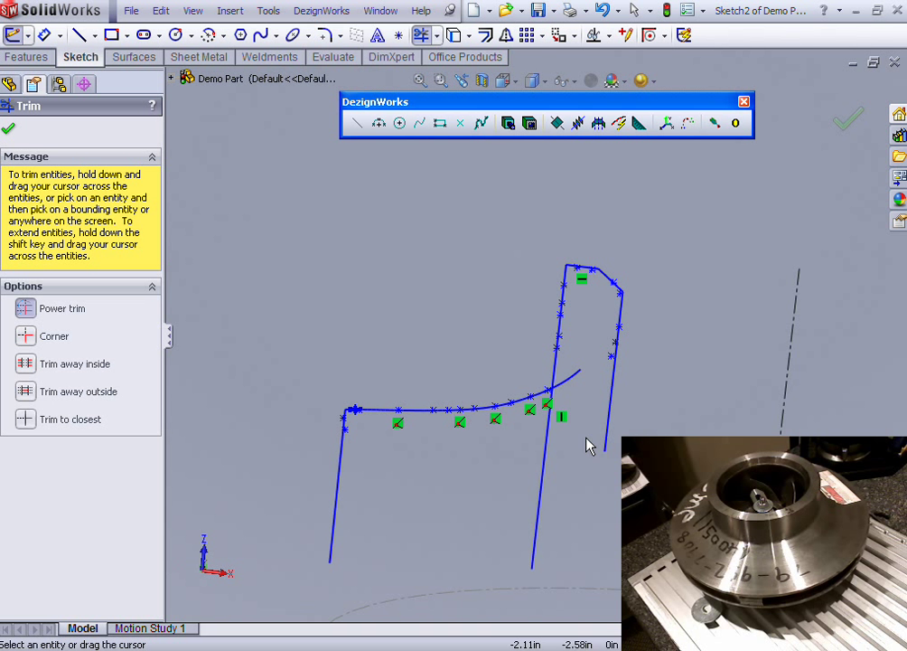
mouse_move(576, 411)
left_mouse_down()
mouse_move(559, 440)
mouse_move(526, 476)
left_mouse_up()
scroll(446, 520, "up", 2)
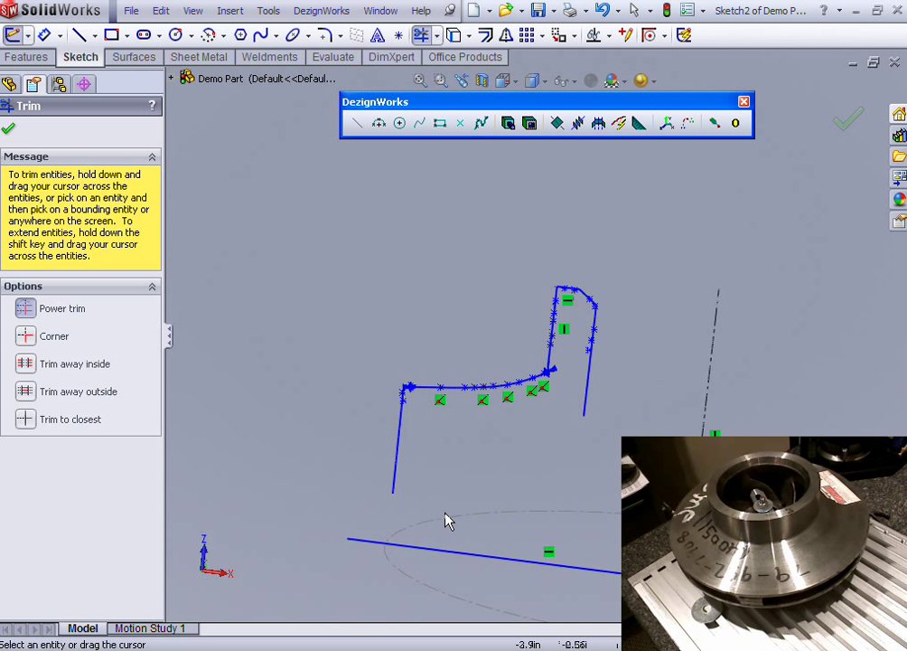
- Corner-trim the bottom line to the left and right vertical lines to close the profile
left_click(86, 340)
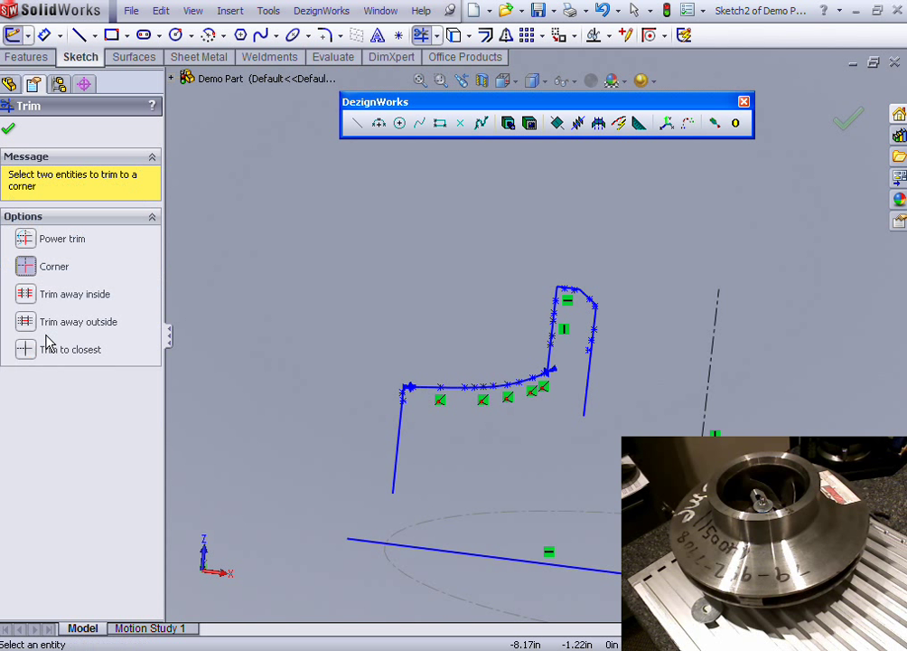
left_click(394, 477)
left_click(431, 556)
left_click(442, 553)
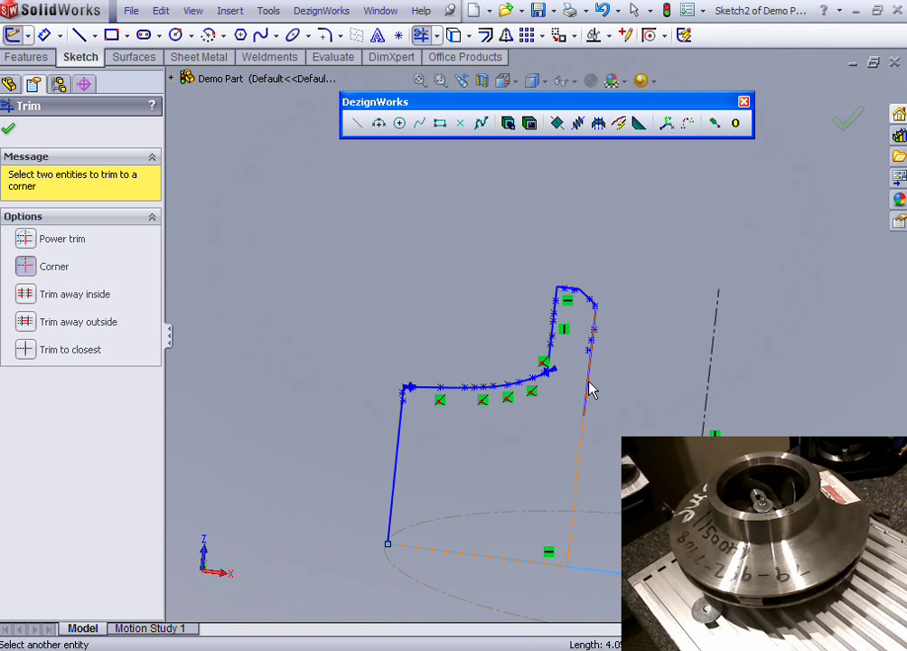
left_click(585, 384)
left_click(10, 130)
mouse_move(362, 325)
middle_mouse_down()
mouse_move(447, 364)
mouse_move(601, 387)
middle_mouse_up()
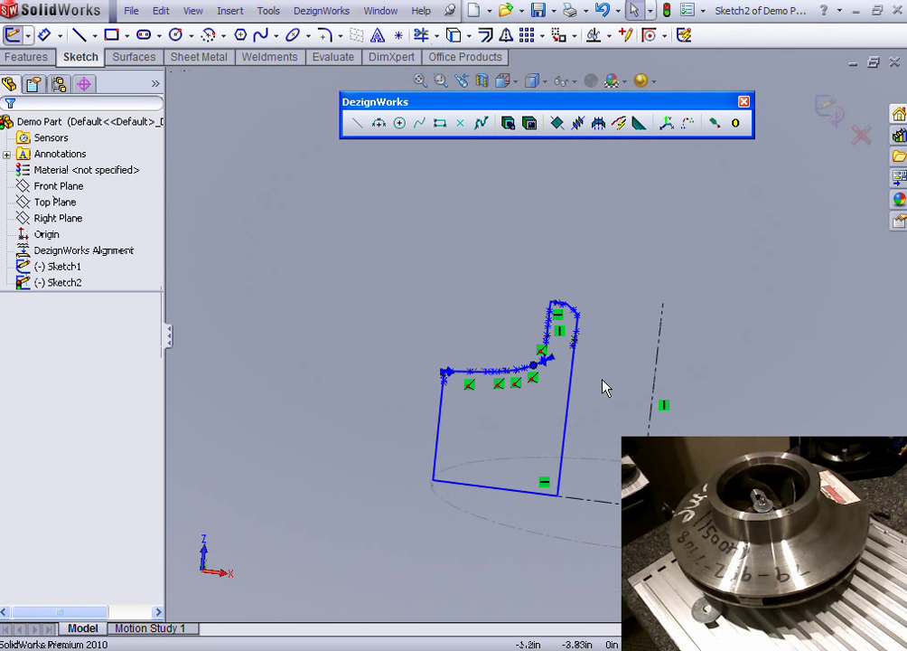
- Revolve the profile 360° about centerline Line7 into a solid stepped ring
left_click(27, 57)
left_click(34, 35)
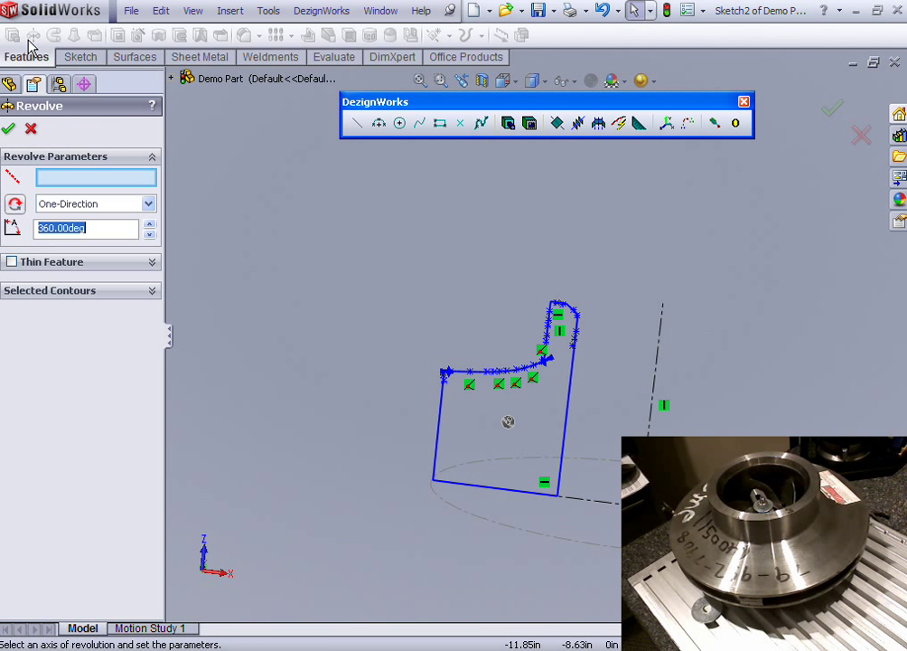
left_click(657, 383)
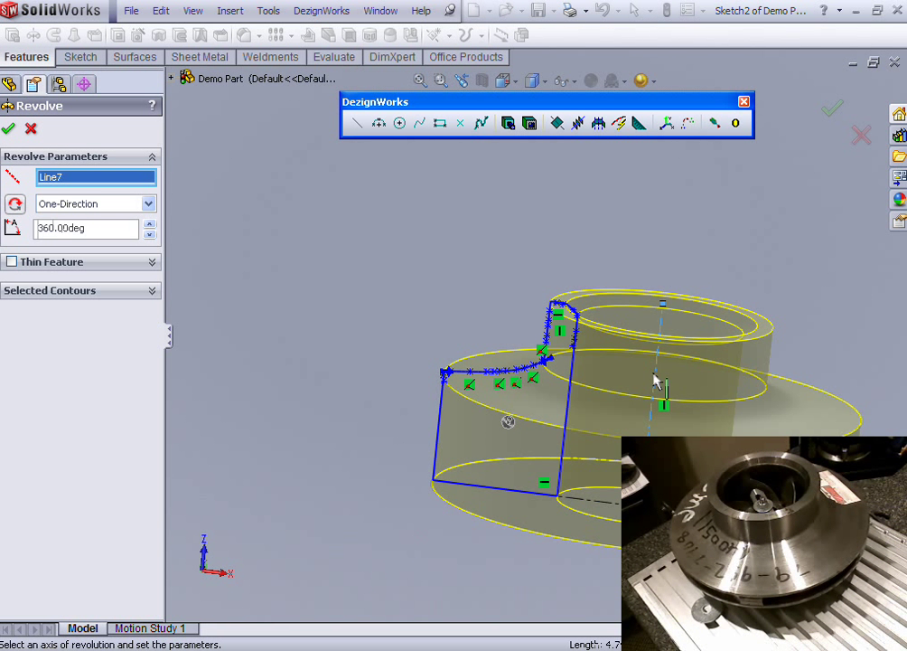
middle_click_drag(468, 265, 233, 203)
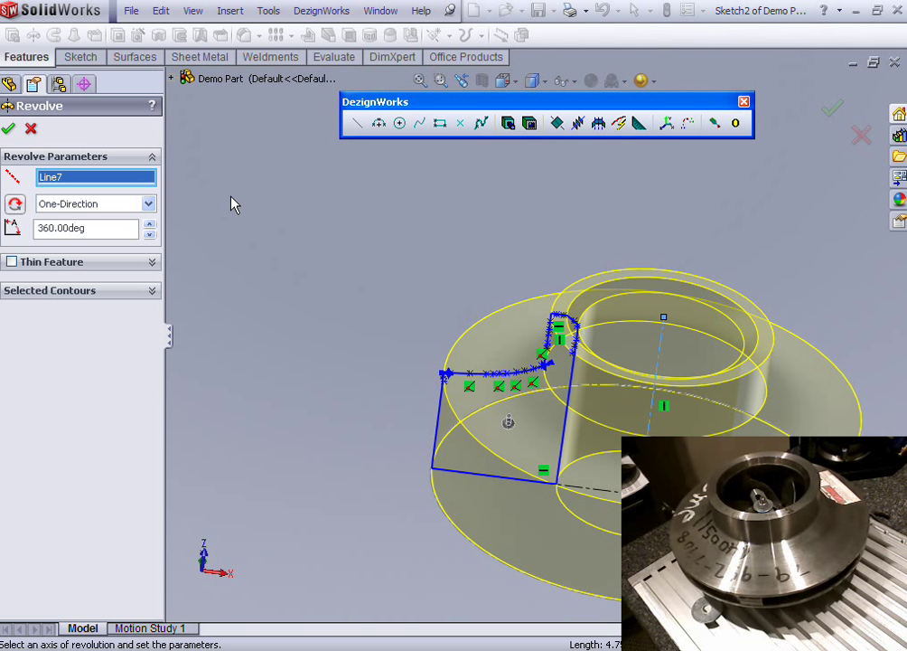
left_click(9, 130)
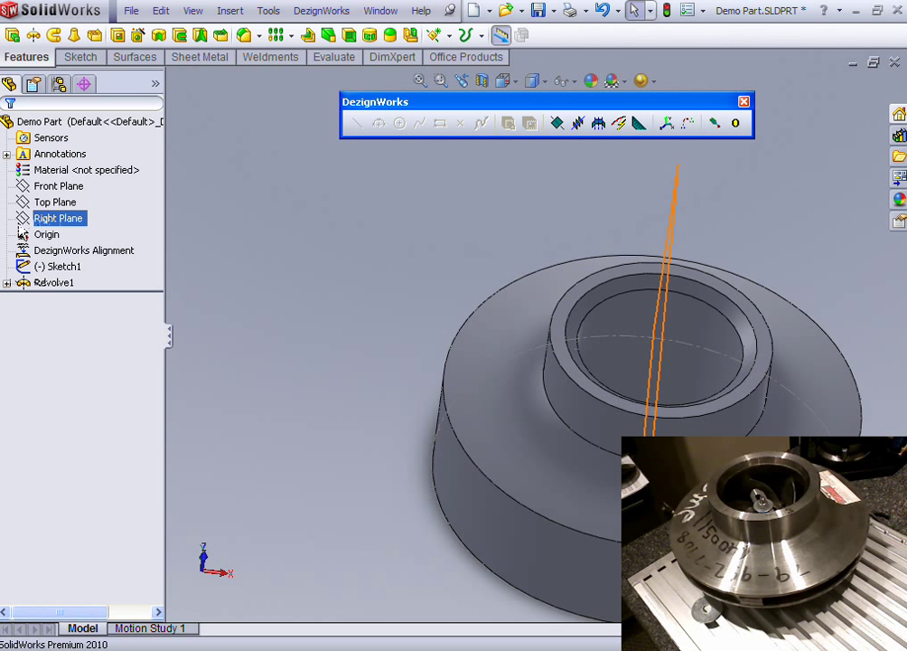
- Select the Top Plane and turn the part to face its top for locked-plane probing
left_click(50, 202)
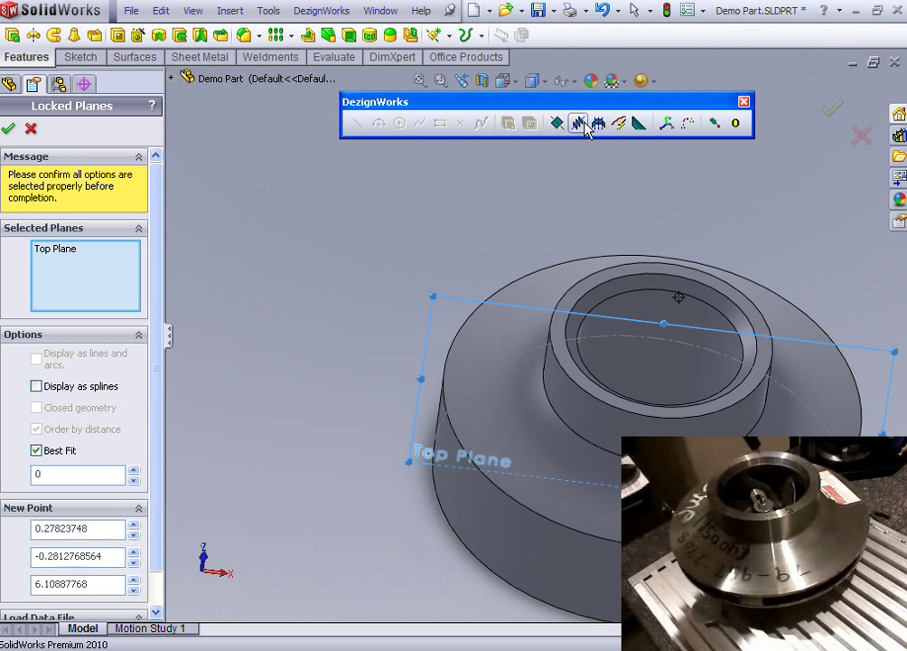
middle_click_drag(600, 215, 605, 298)
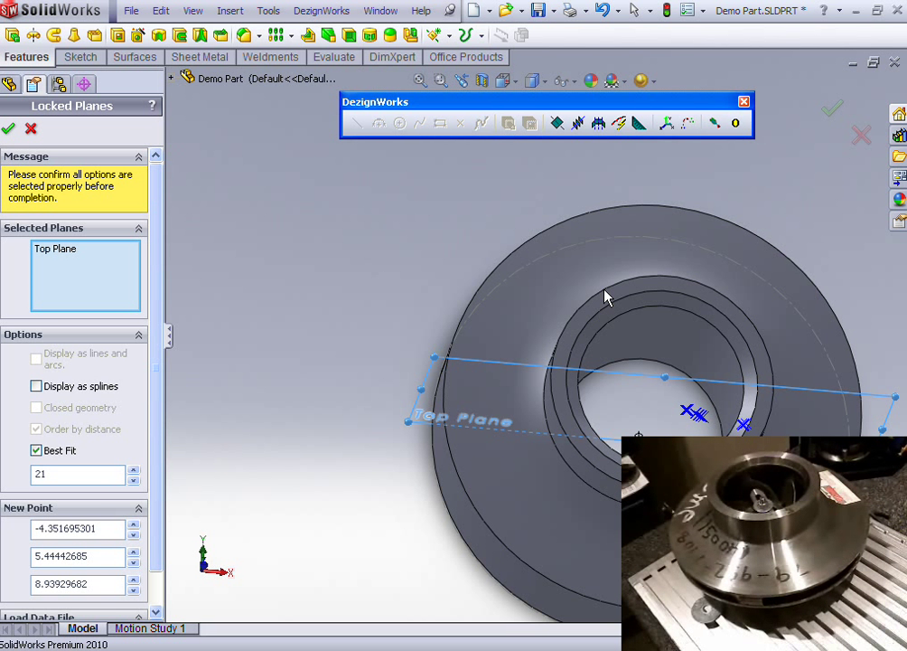
- Finish the locked-plane point capture and reopen Sketch3 for editing
left_click(9, 130)
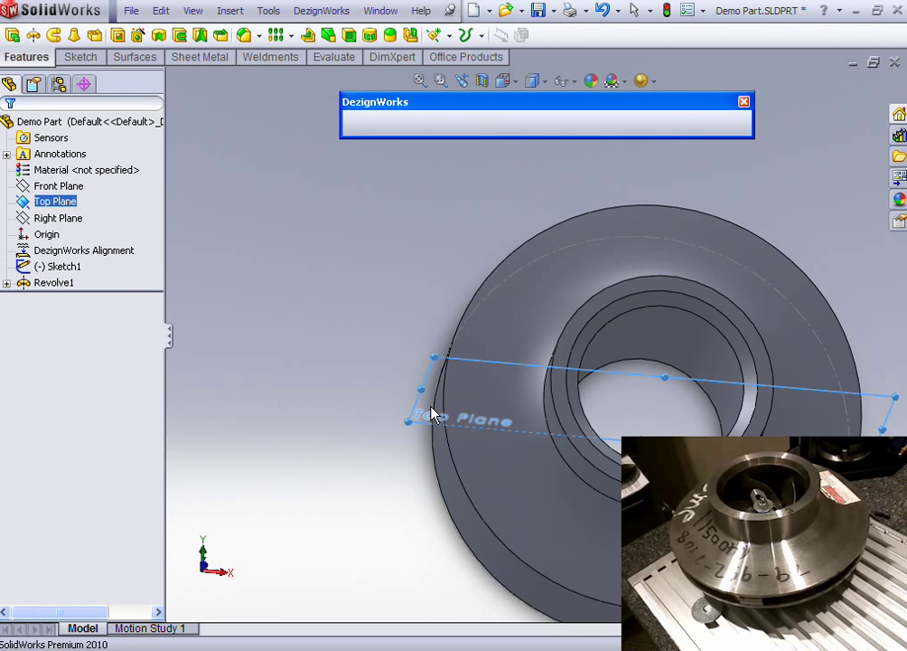
mouse_move(431, 412)
middle_mouse_down()
mouse_move(498, 365)
mouse_move(512, 300)
mouse_move(550, 308)
mouse_move(533, 291)
middle_mouse_up()
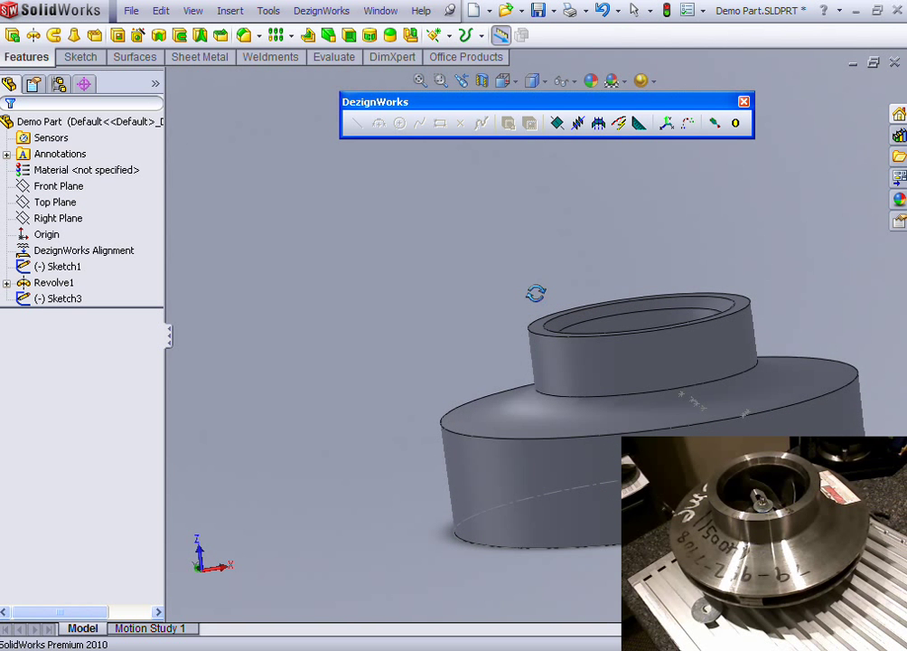
right_click(46, 299)
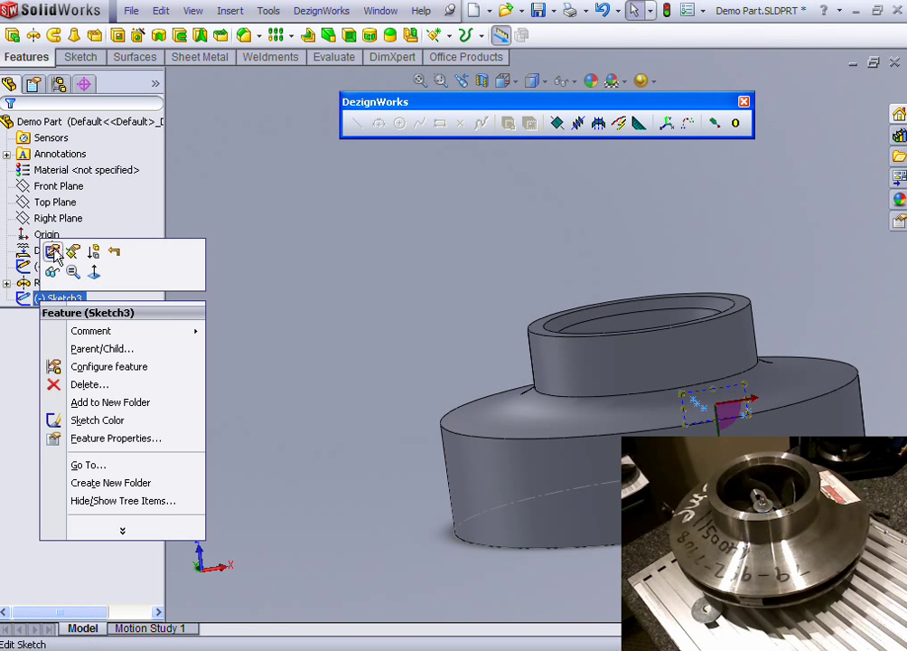
left_click(52, 252)
mouse_move(472, 494)
middle_mouse_down()
mouse_move(420, 420)
mouse_move(429, 481)
mouse_move(610, 443)
middle_mouse_up()
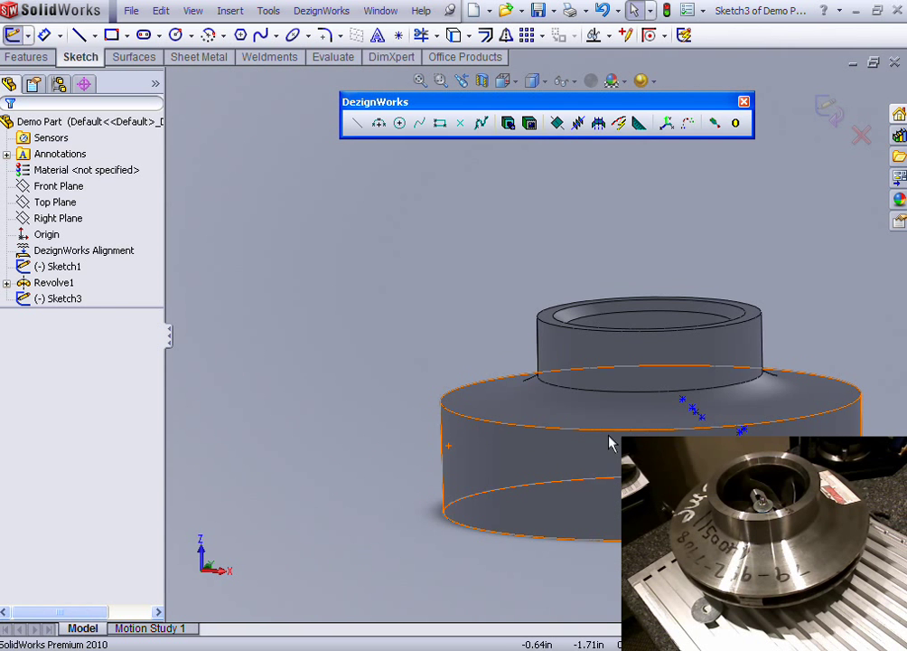
scroll(610, 443, "down", 4)
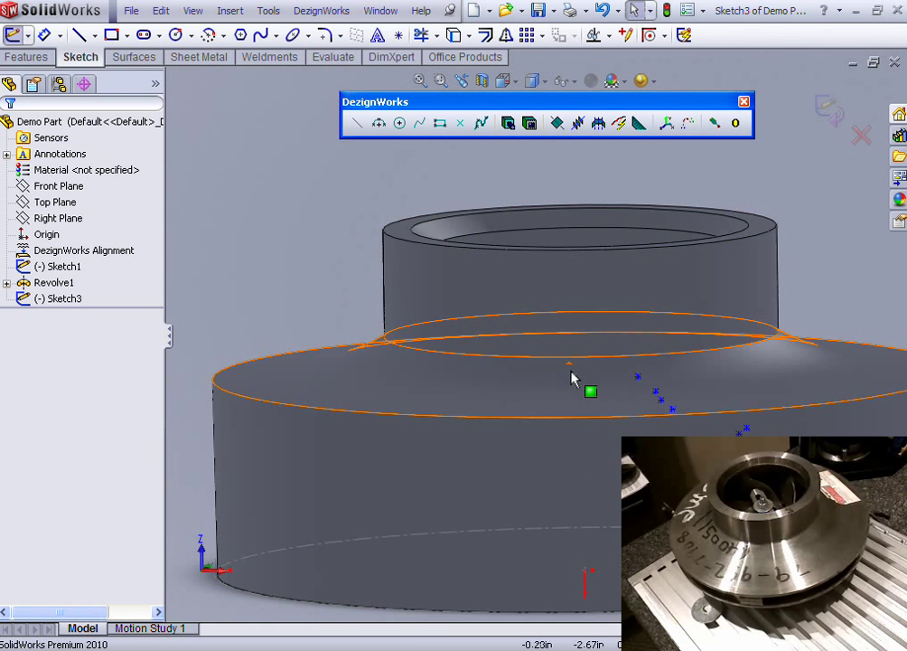
scroll(571, 378, "up", 2)
- Draw a vertical centreline straight up from the origin as the axis
left_click(94, 35)
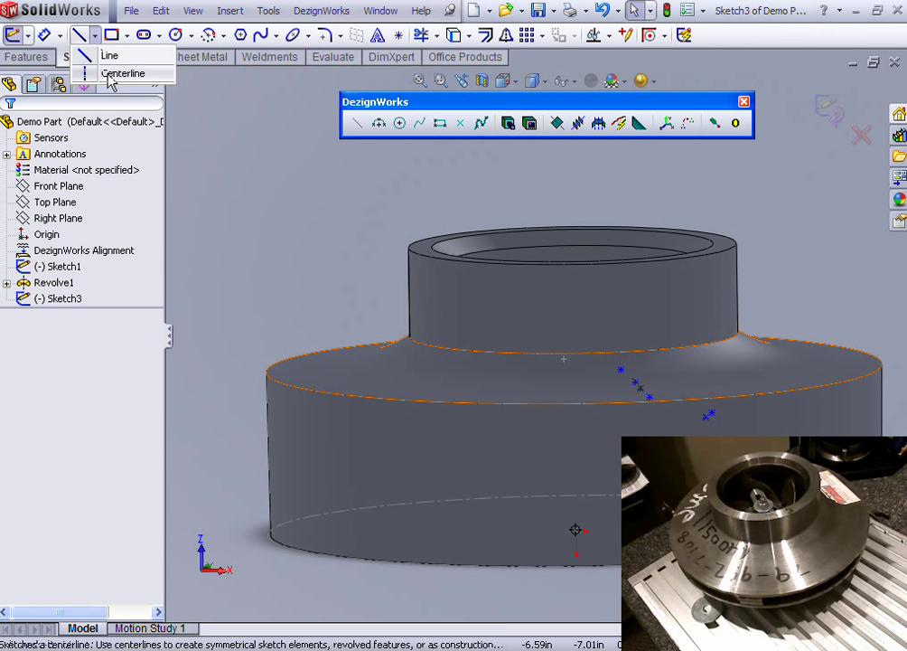
left_click(113, 72)
left_click(576, 530)
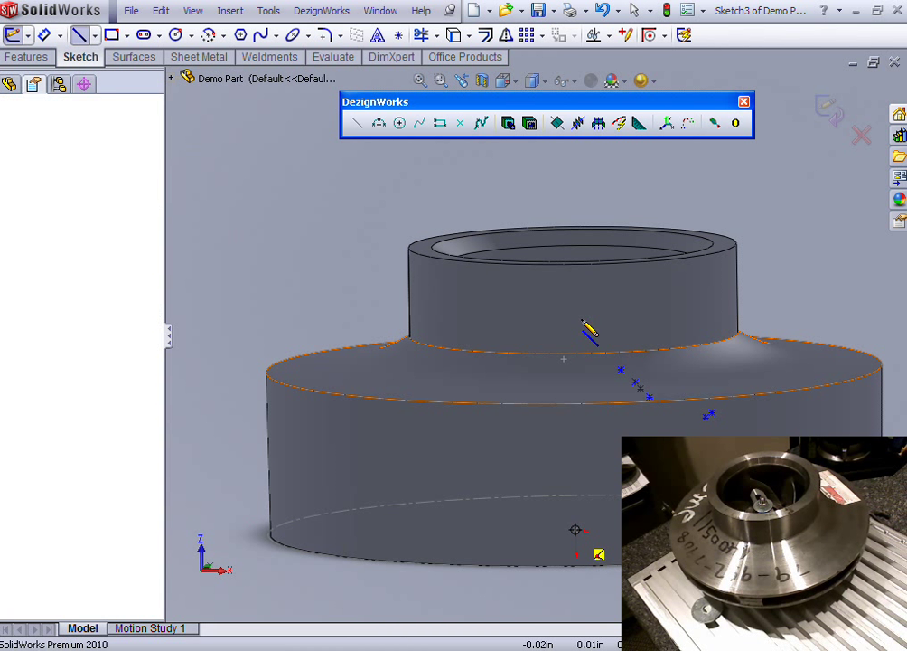
left_click(574, 170)
key("Escape")
- Add a short horizontal line near the hub's base
scroll(623, 351, "down", 3)
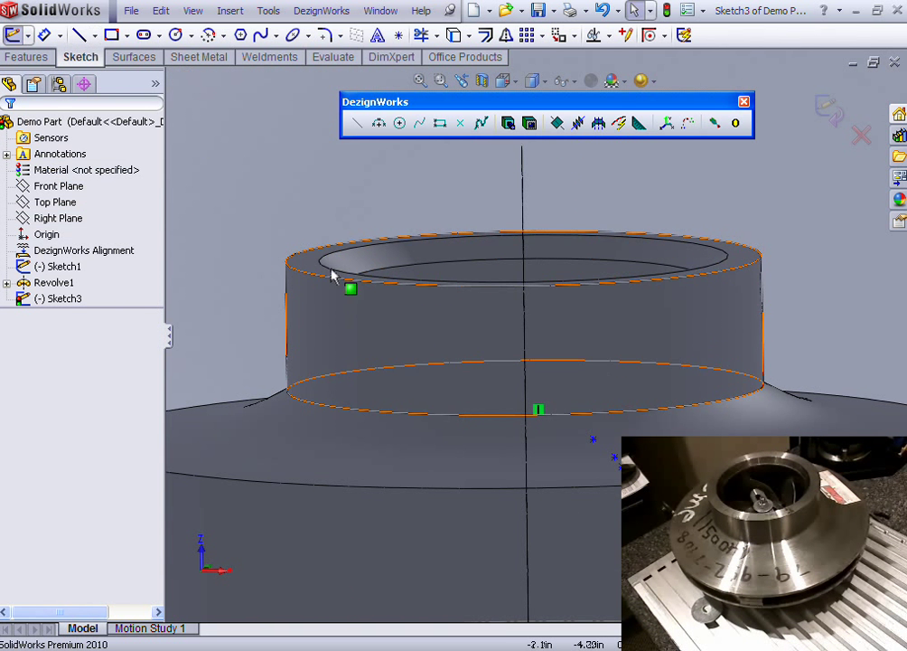
left_click(503, 441)
left_click(592, 438)
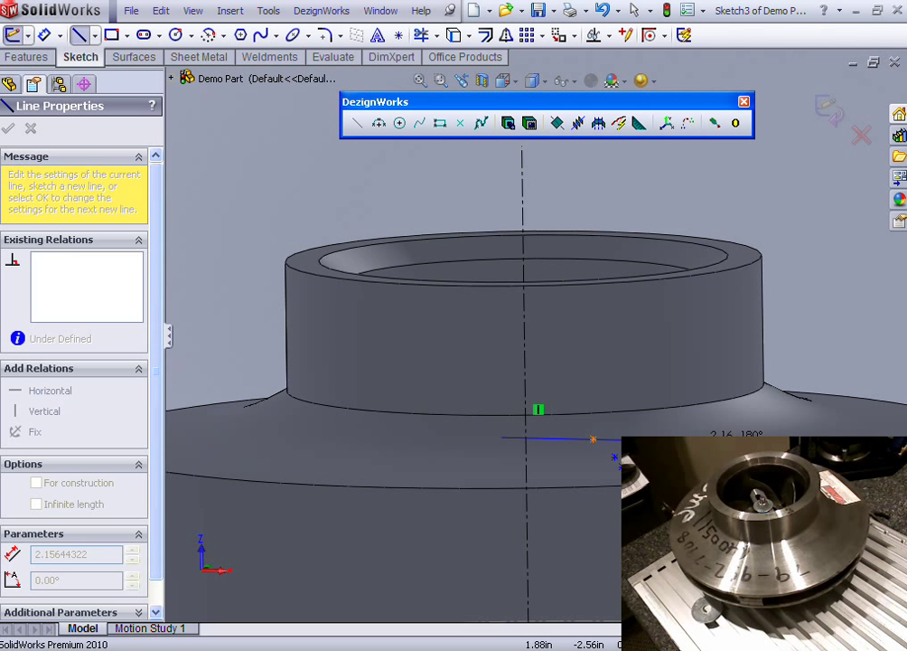
key("z")
key("Escape")
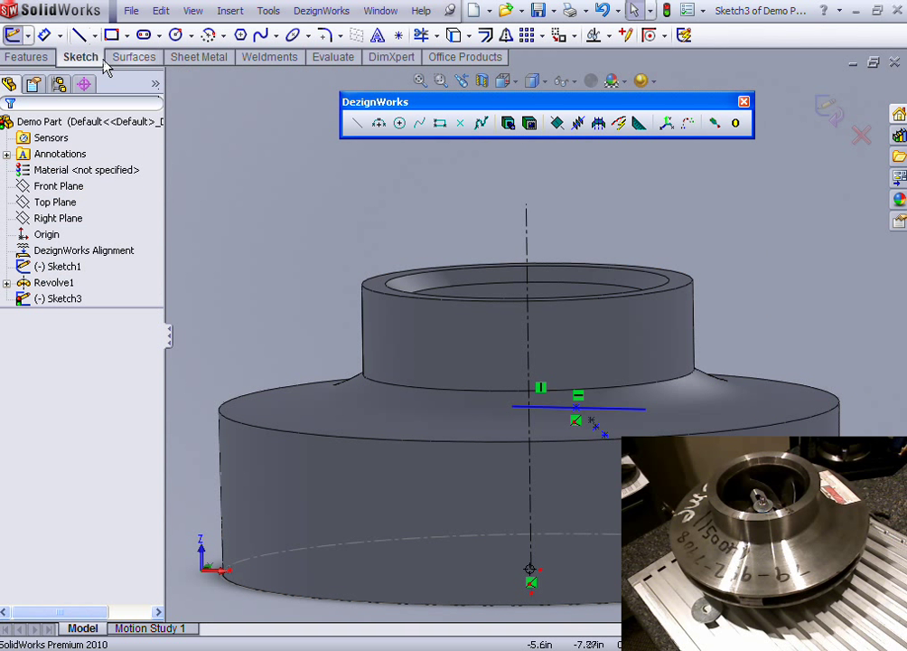
- Draw a spline curving down and outward from above the horizontal line
left_click(268, 36)
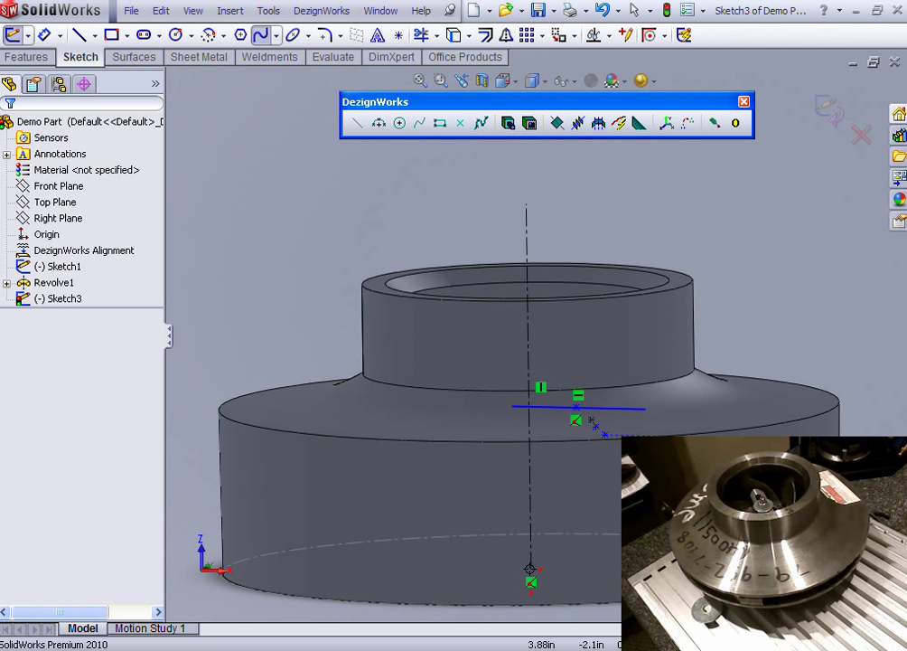
scroll(587, 430, "down", 2)
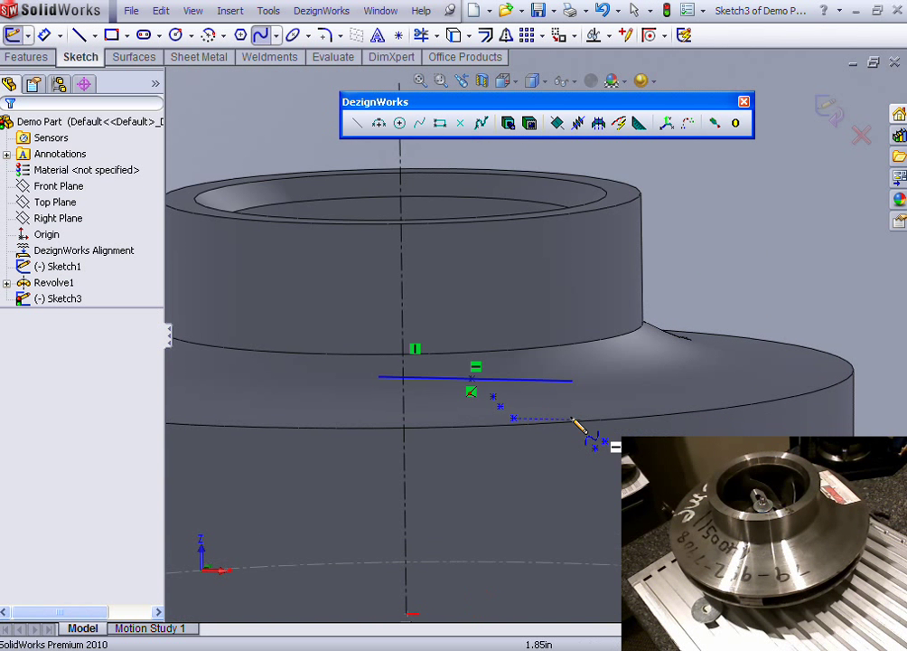
left_click(443, 328)
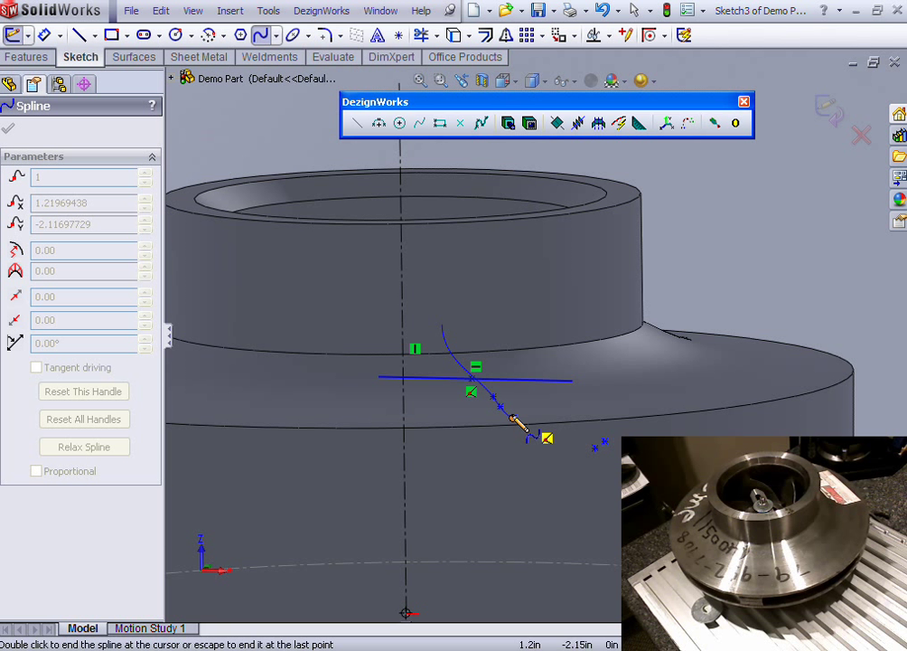
left_click(512, 418)
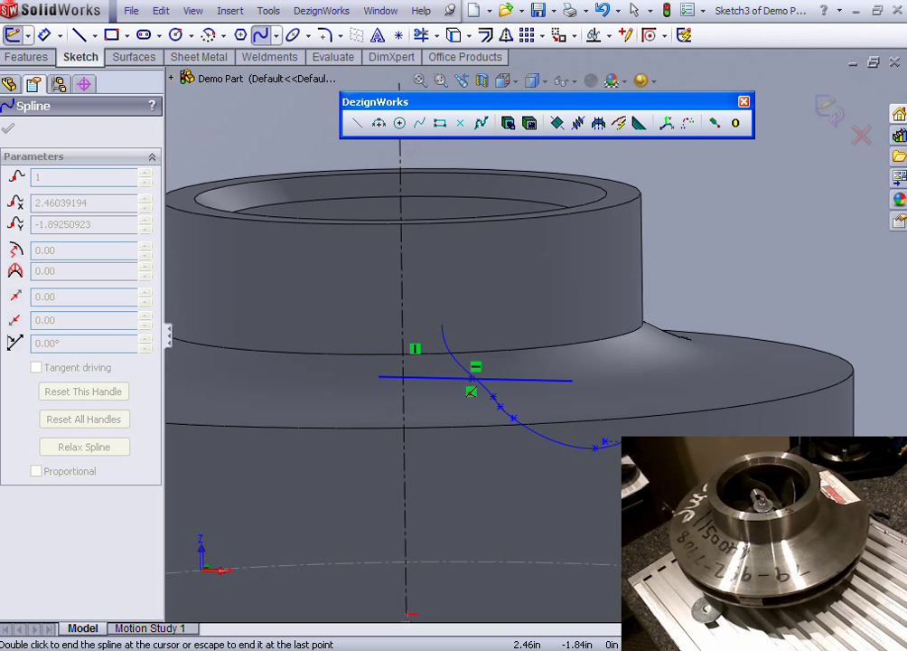
double_click(603, 444)
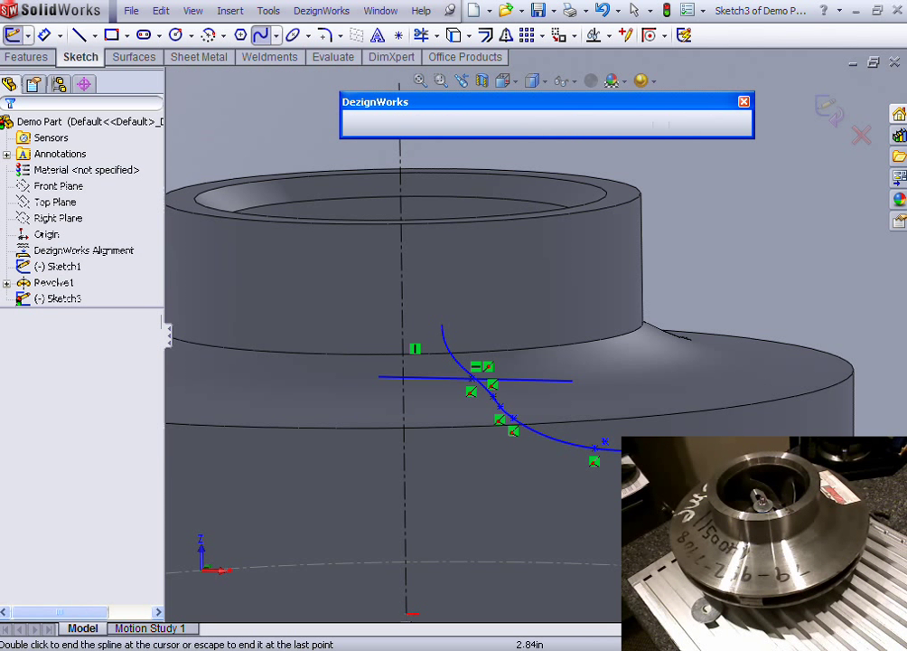
scroll(616, 449, "up", 3)
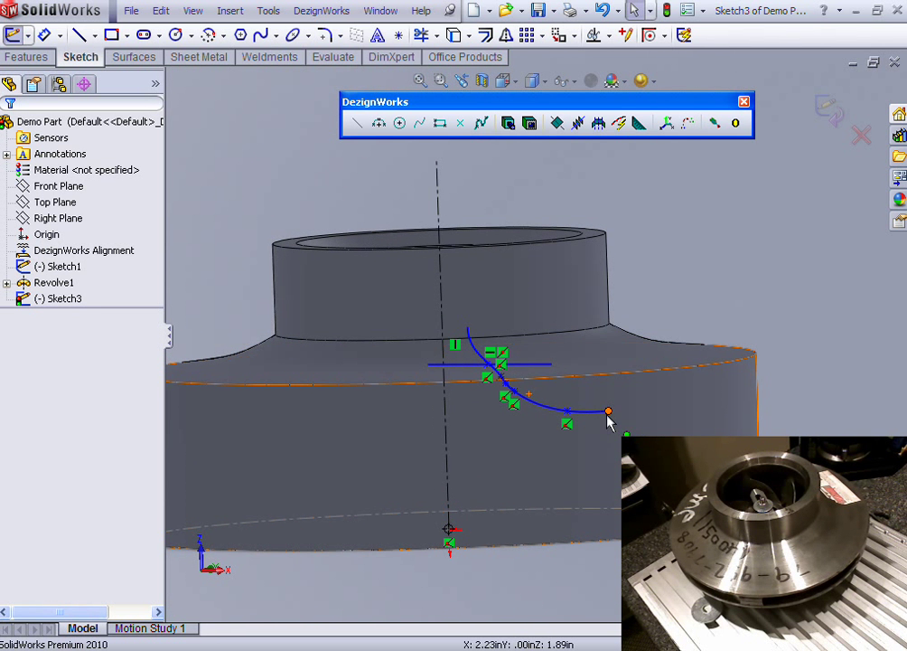
left_click(610, 413)
middle_click_drag(571, 344, 594, 371)
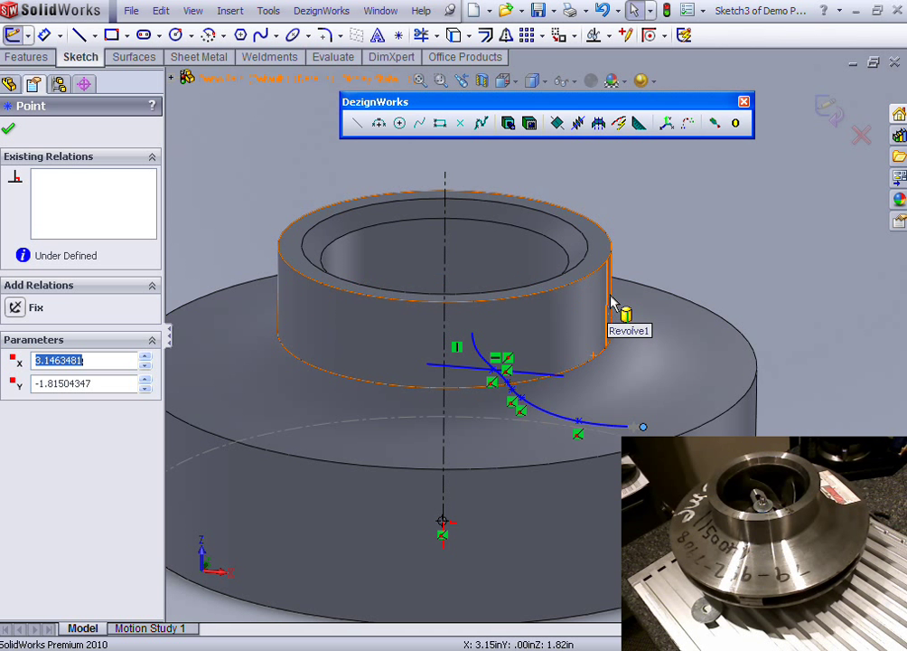
mouse_move(613, 301)
middle_mouse_down()
mouse_move(611, 277)
mouse_move(446, 357)
mouse_move(465, 378)
mouse_move(378, 400)
middle_mouse_up()
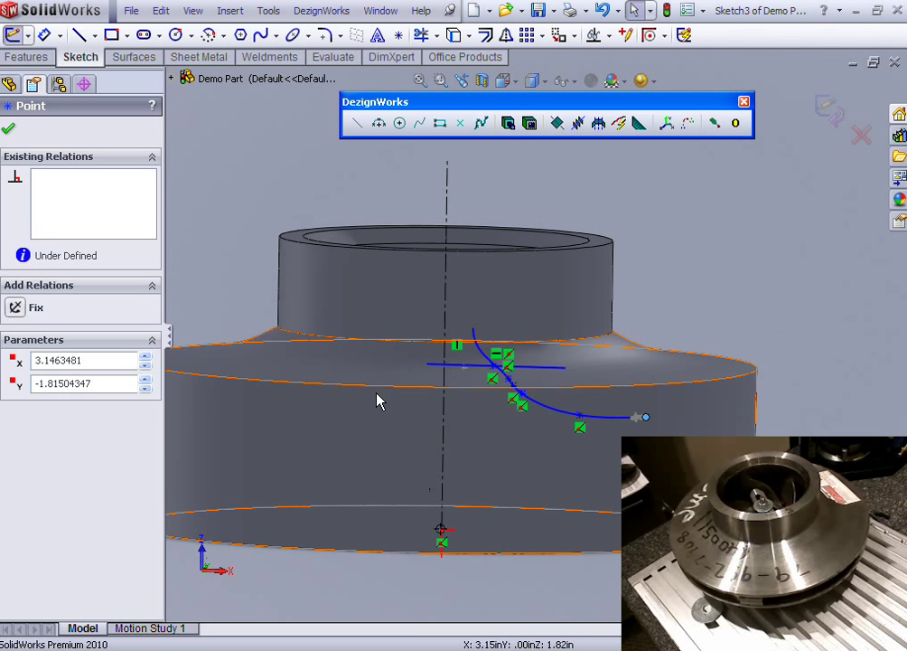
- Draw a horizontal line from the origin and a vertical line up to the spline's end
left_click(440, 529)
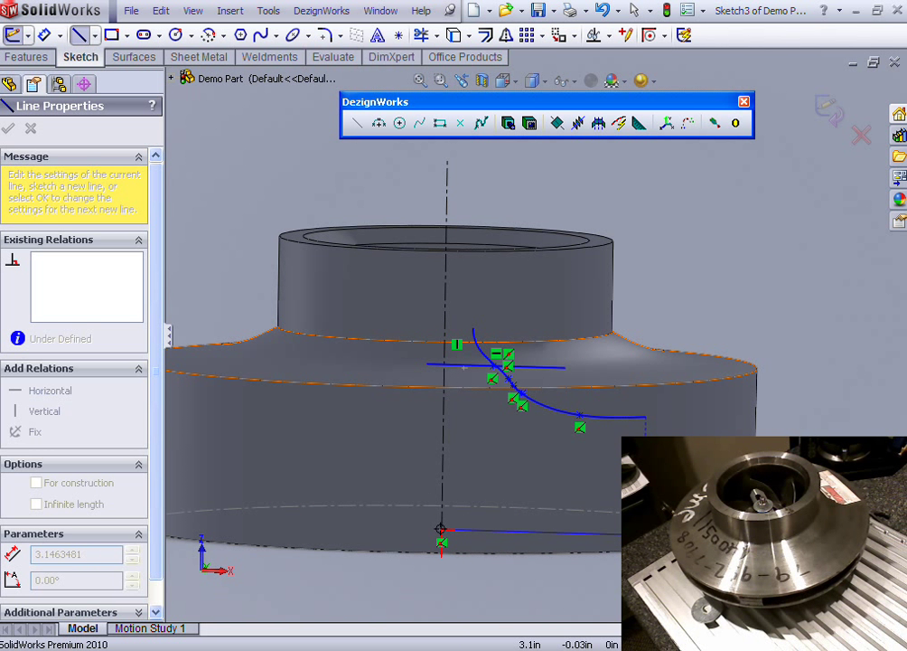
left_click(645, 529)
left_click(645, 417)
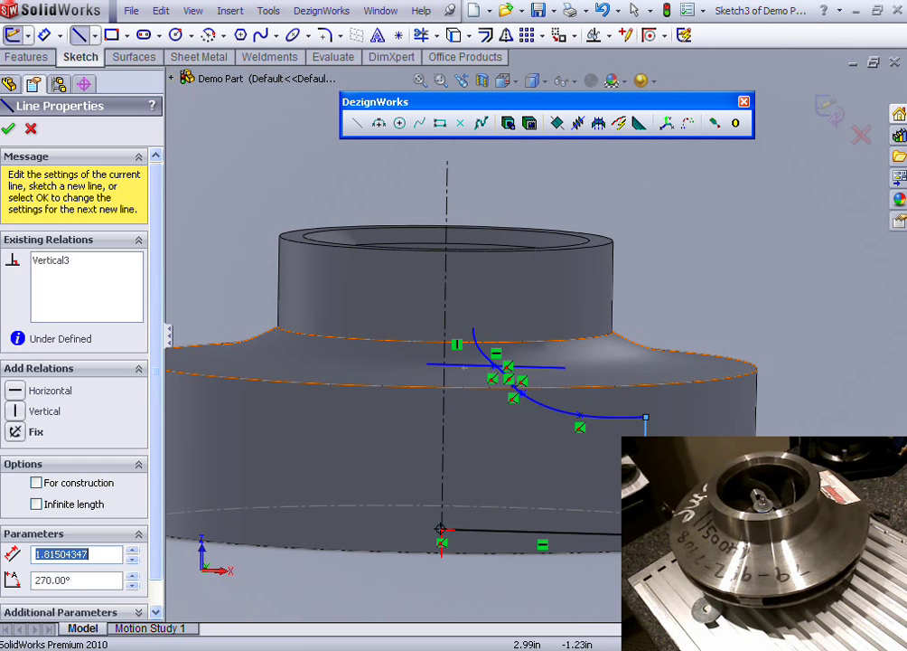
key("Escape")
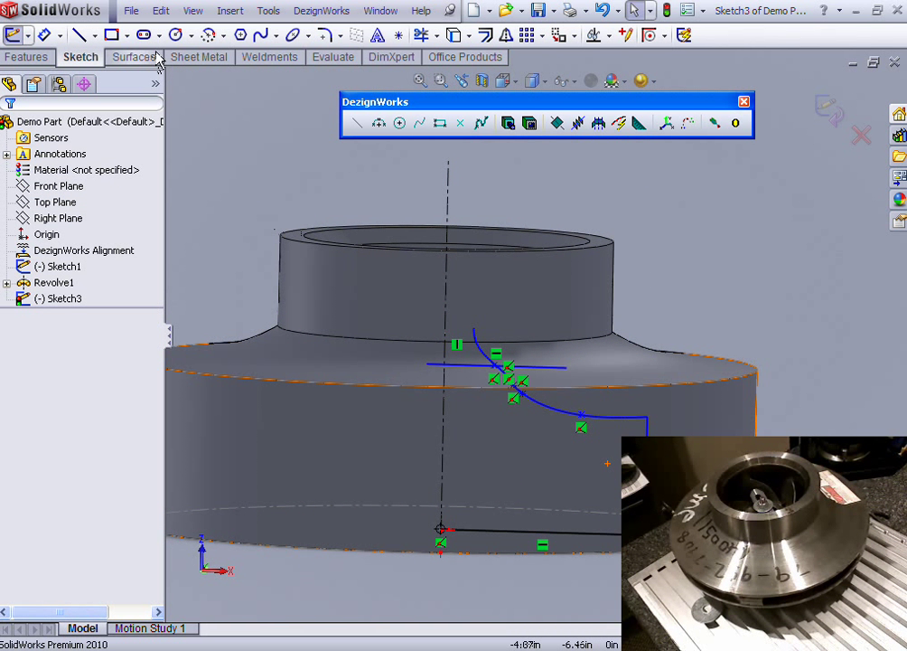
left_click(422, 36)
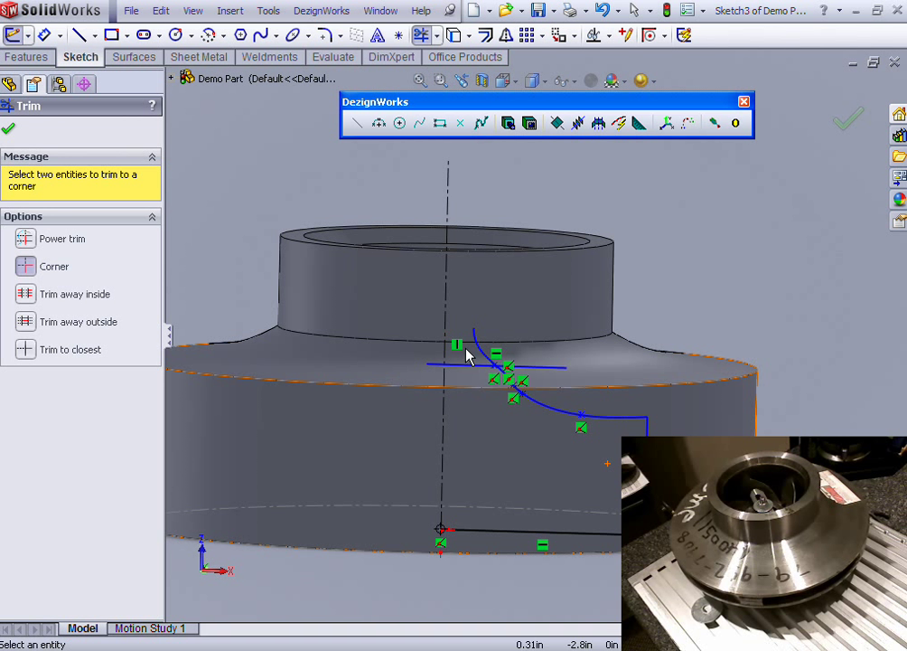
left_click(26, 240)
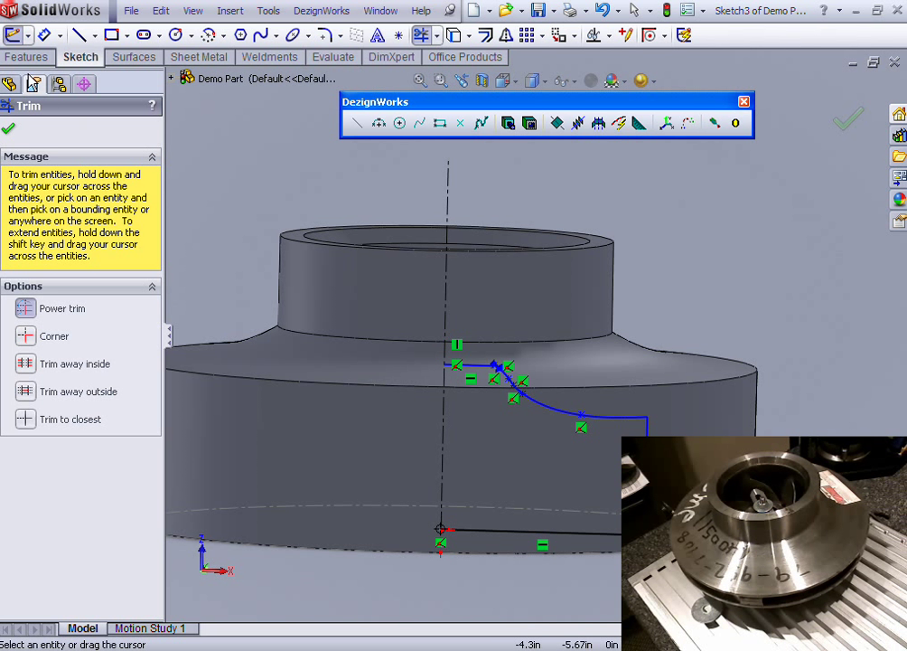
- Close the profile with a vertical line from its top down to the origin
left_click(78, 37)
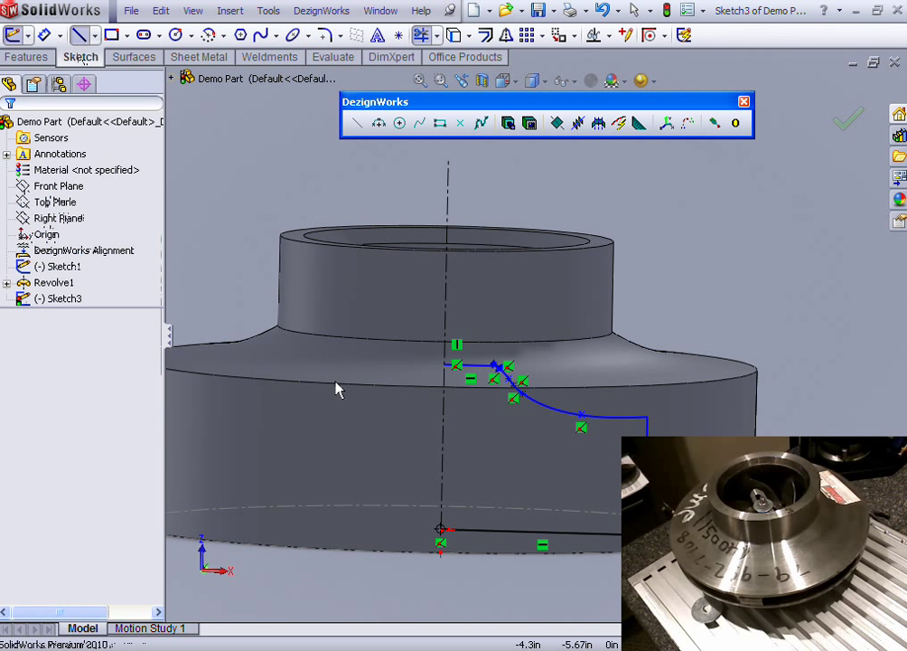
left_click(456, 365)
left_click(441, 529)
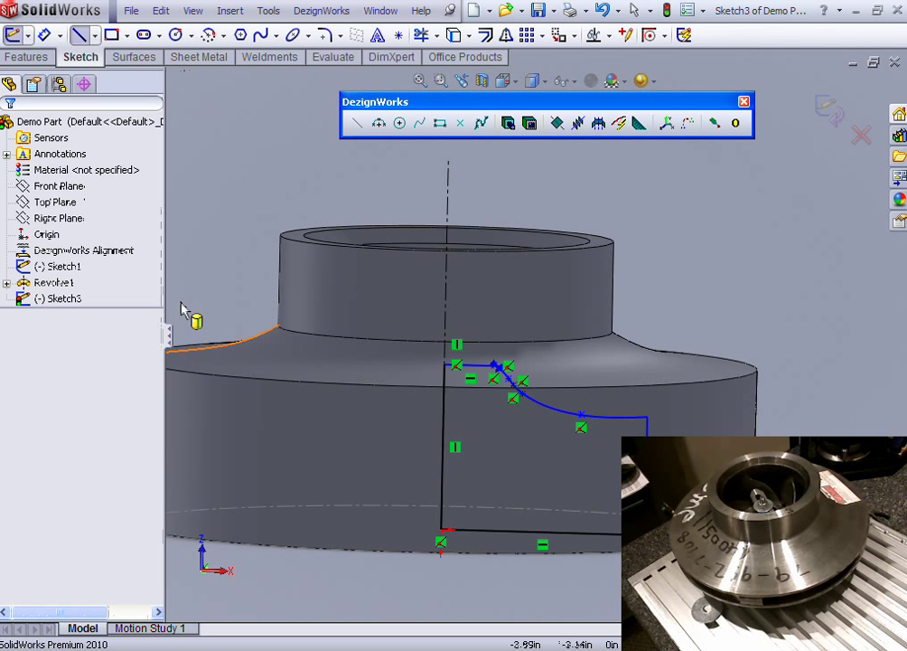
key("Escape")
- Revolve the closed profile about the centreline into Revolve2 and inspect the hollow
left_click(27, 58)
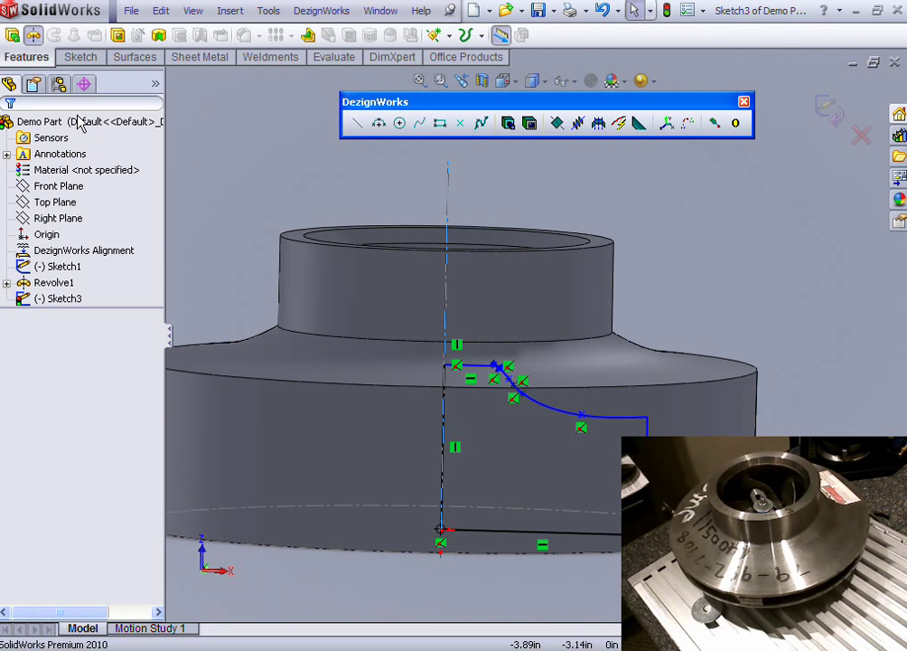
left_click(9, 131)
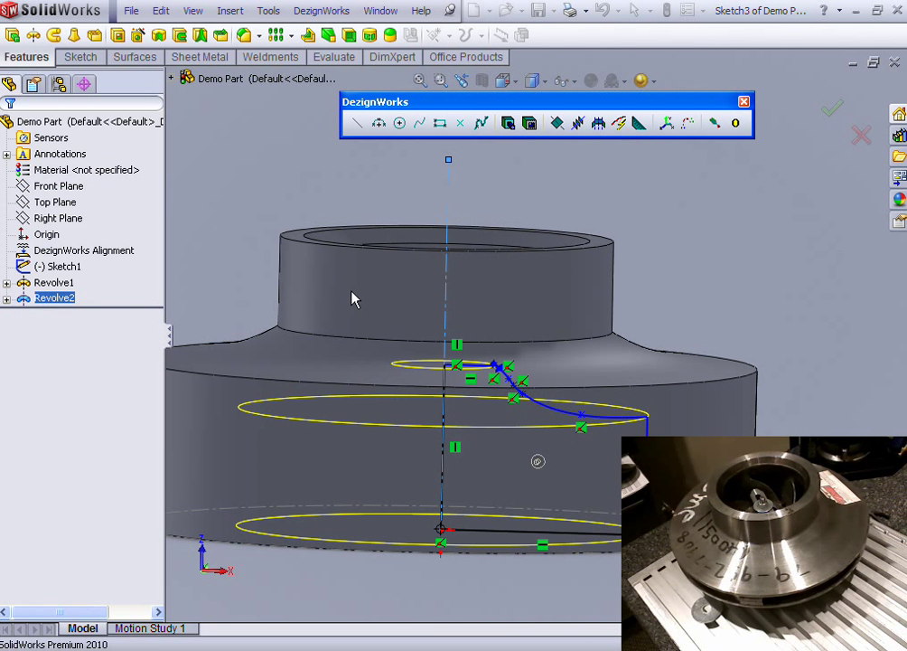
middle_click_drag(352, 297, 368, 380)
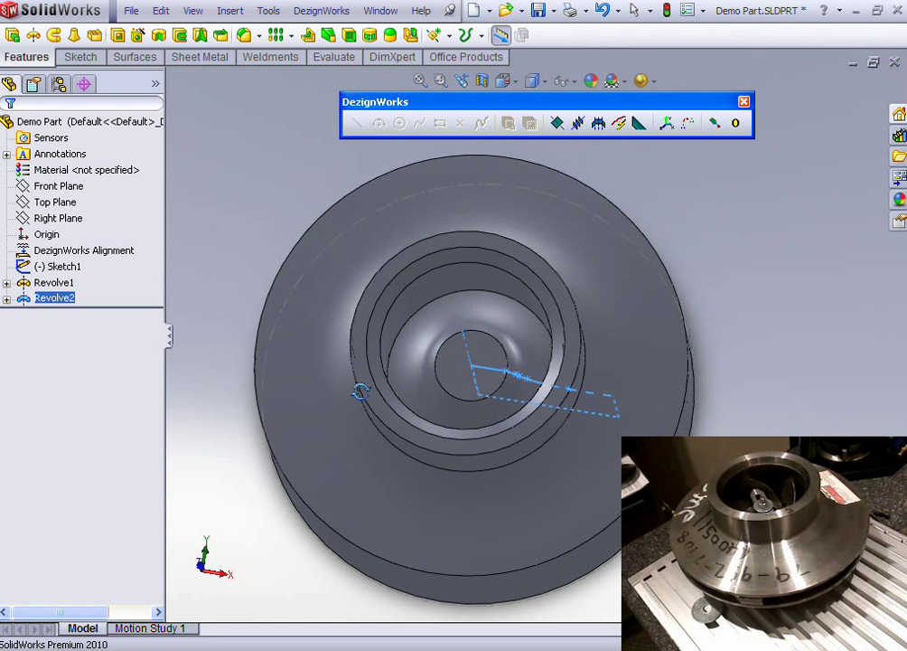
left_click(204, 243)
mouse_move(250, 241)
middle_mouse_down()
mouse_move(268, 227)
mouse_move(230, 231)
middle_mouse_up()
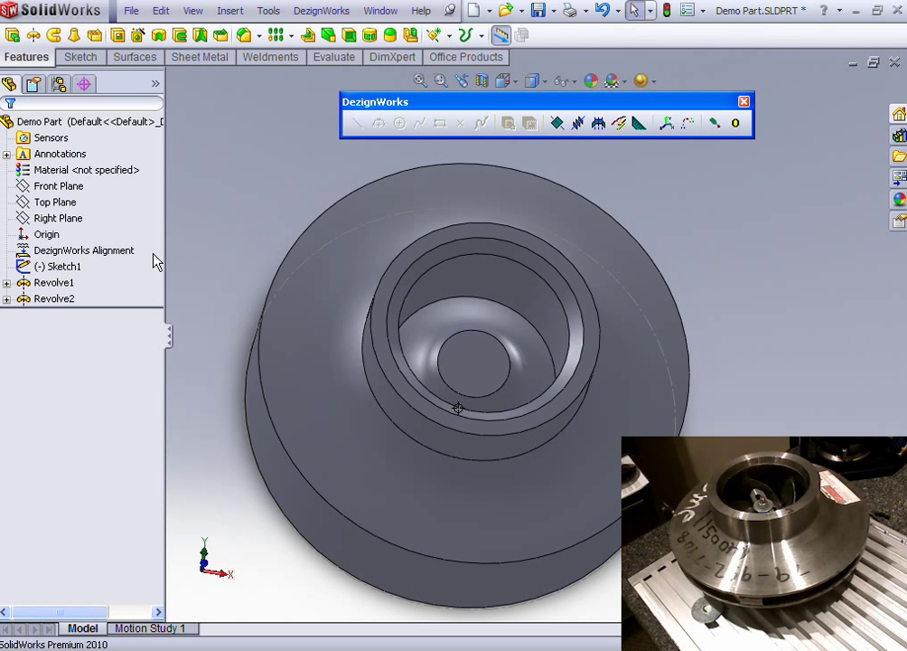
middle_click_drag(310, 319, 276, 276)
- Start 3DSketch1 and create a DezignWorks spline through the points probed inside the bore
left_click(93, 56)
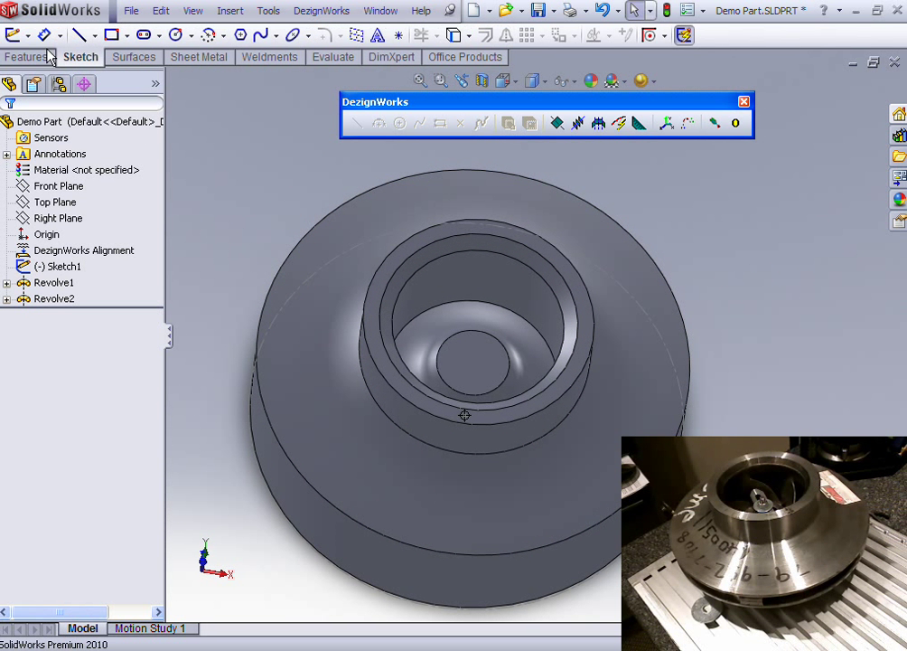
left_click(28, 35)
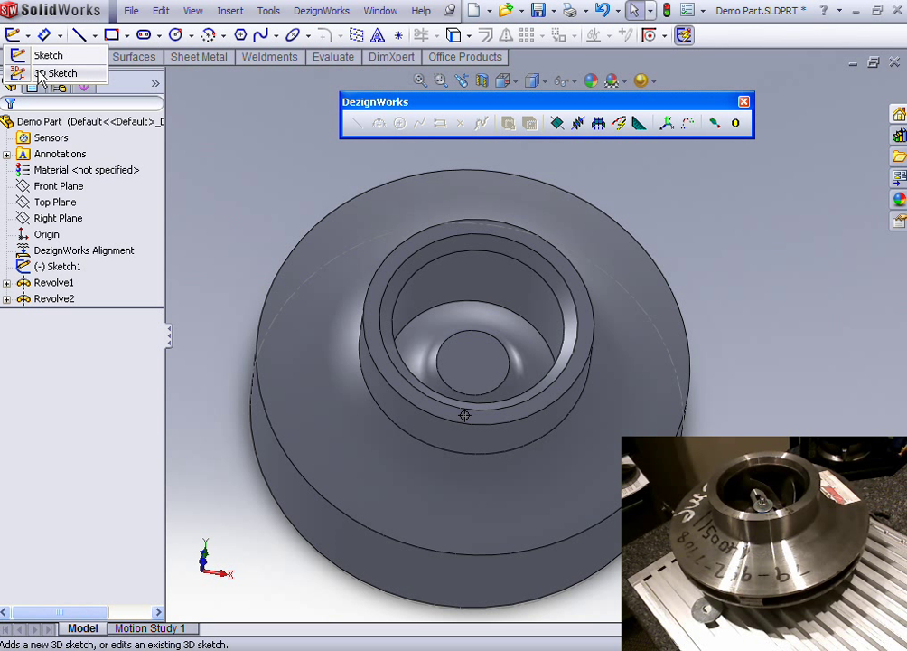
left_click(40, 74)
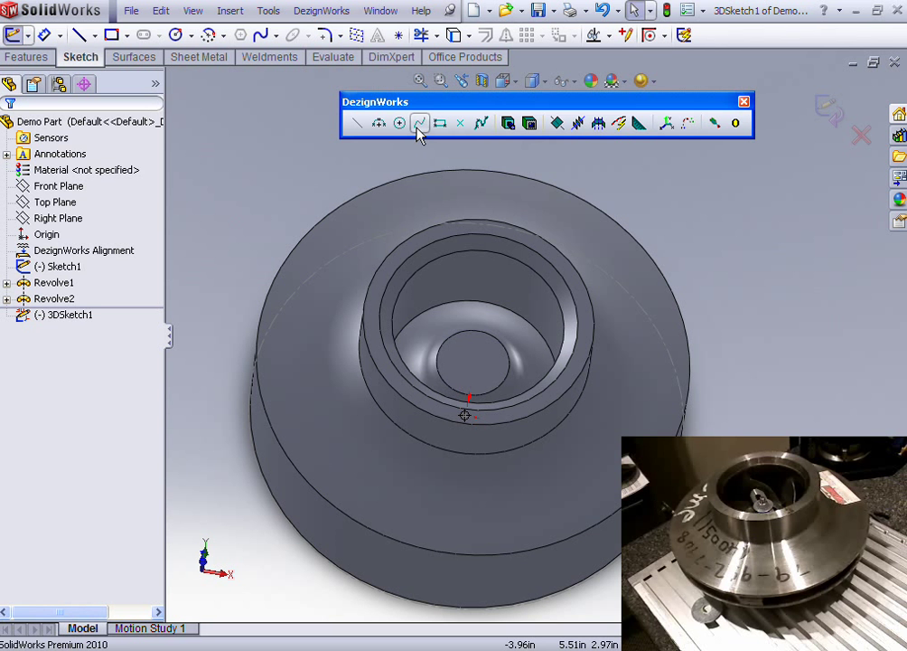
middle_click_drag(329, 176, 344, 197)
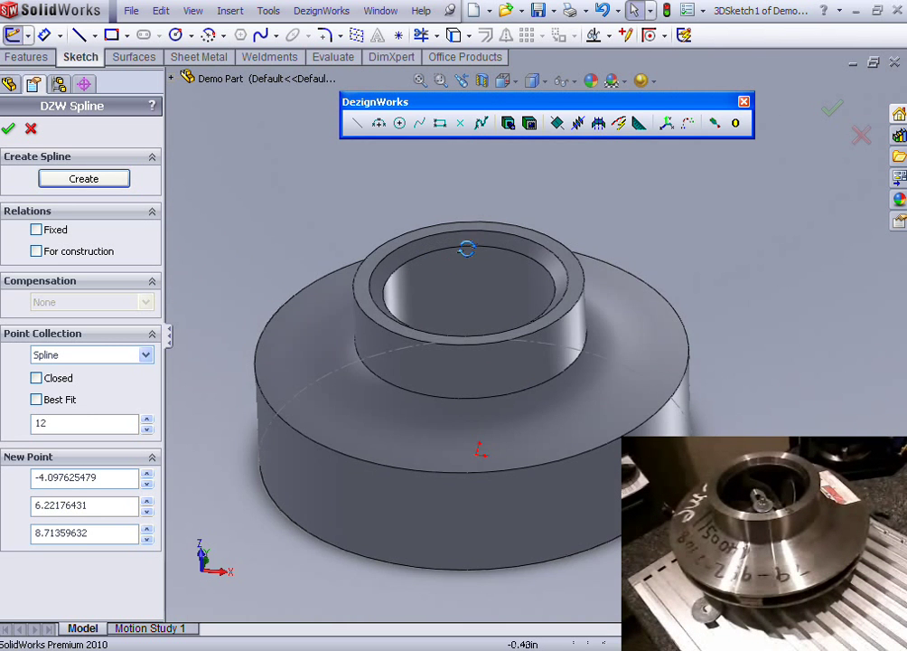
left_click(113, 179)
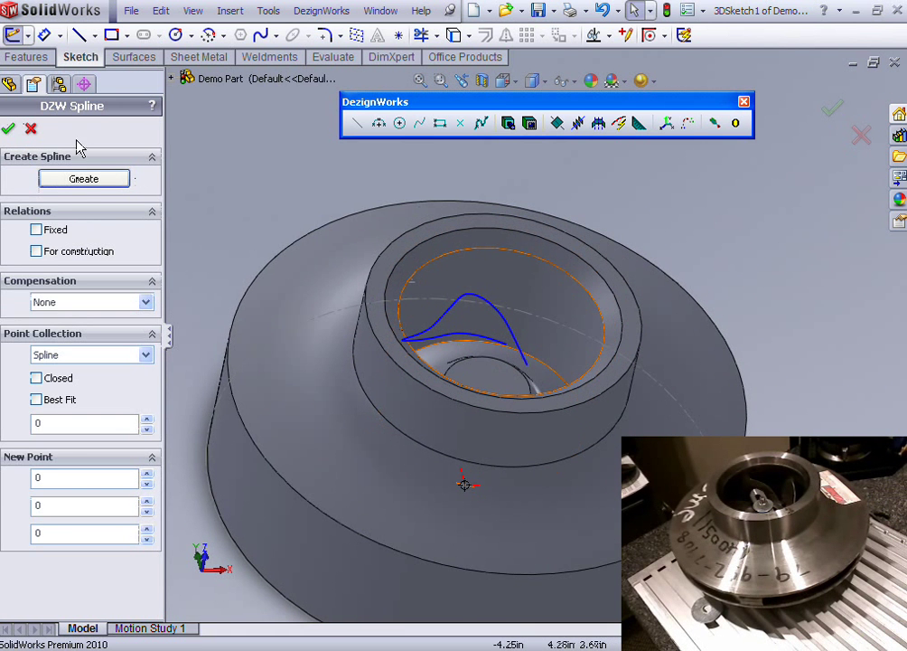
left_click(32, 130)
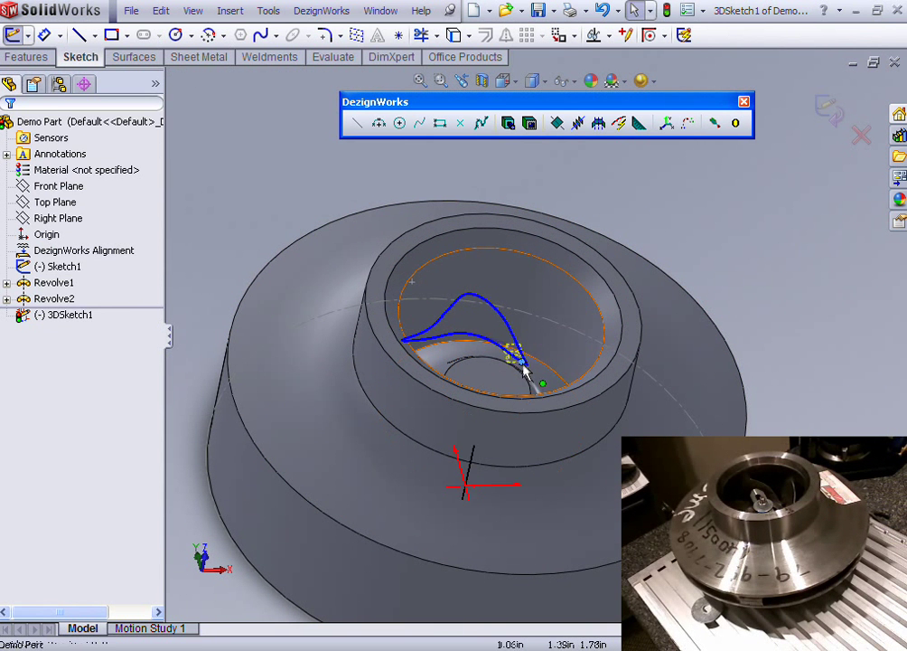
middle_click_drag(527, 372, 450, 299)
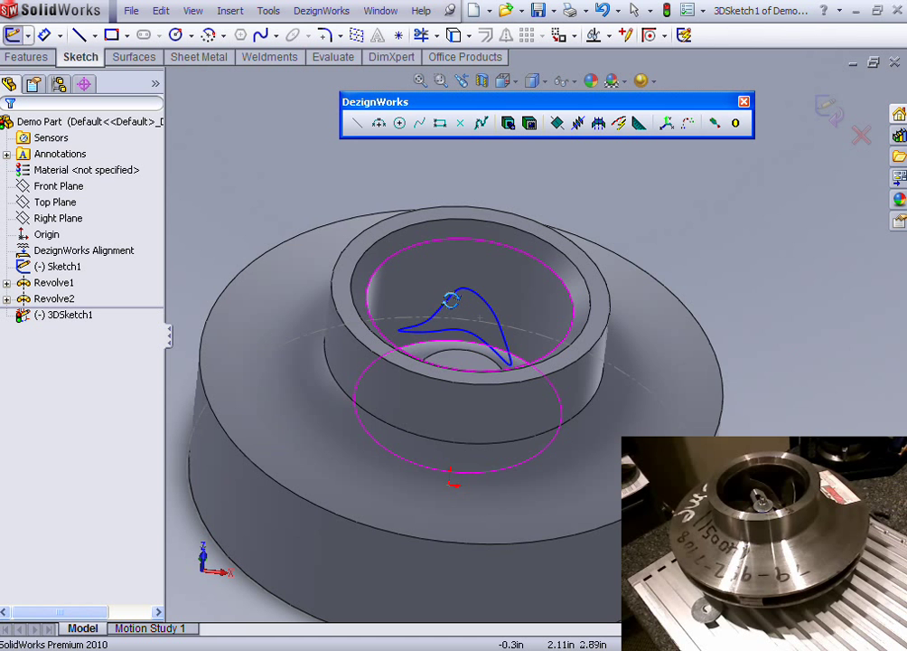
- Exit 3DSketch1 and create Surface-Fill1 patching the blade outline
left_click(131, 57)
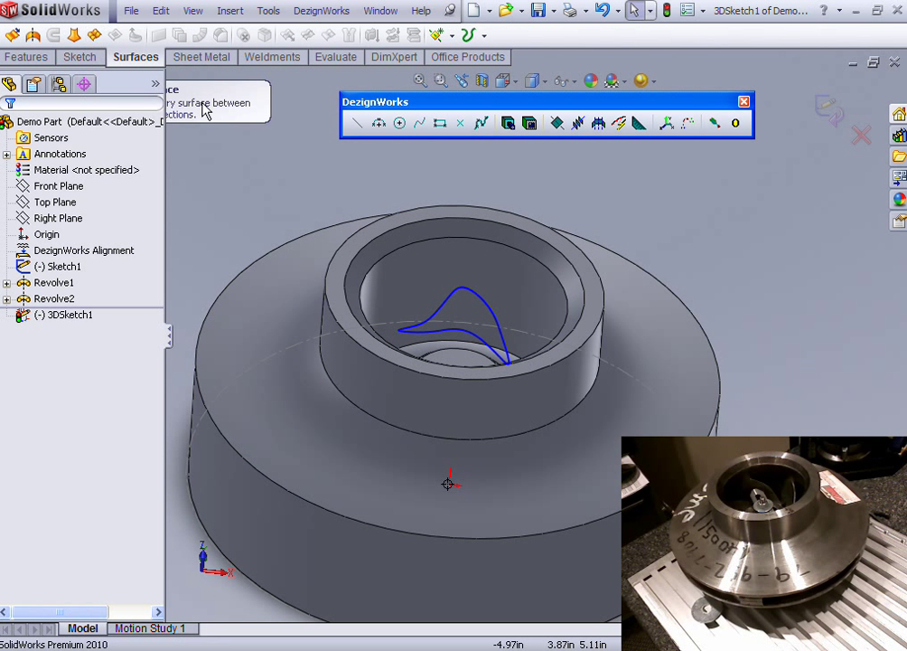
left_click(829, 108)
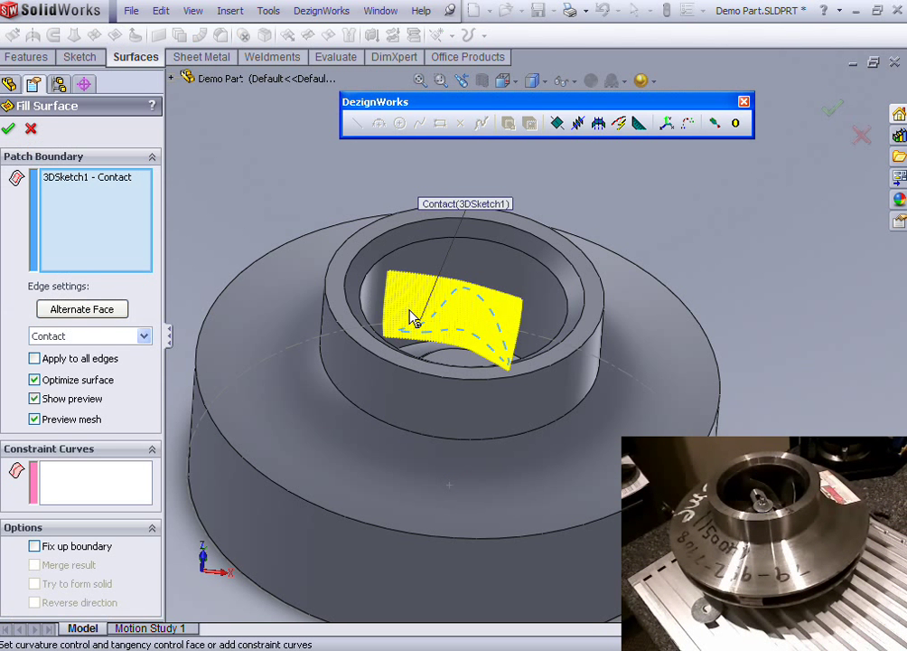
middle_click_drag(411, 314, 318, 299)
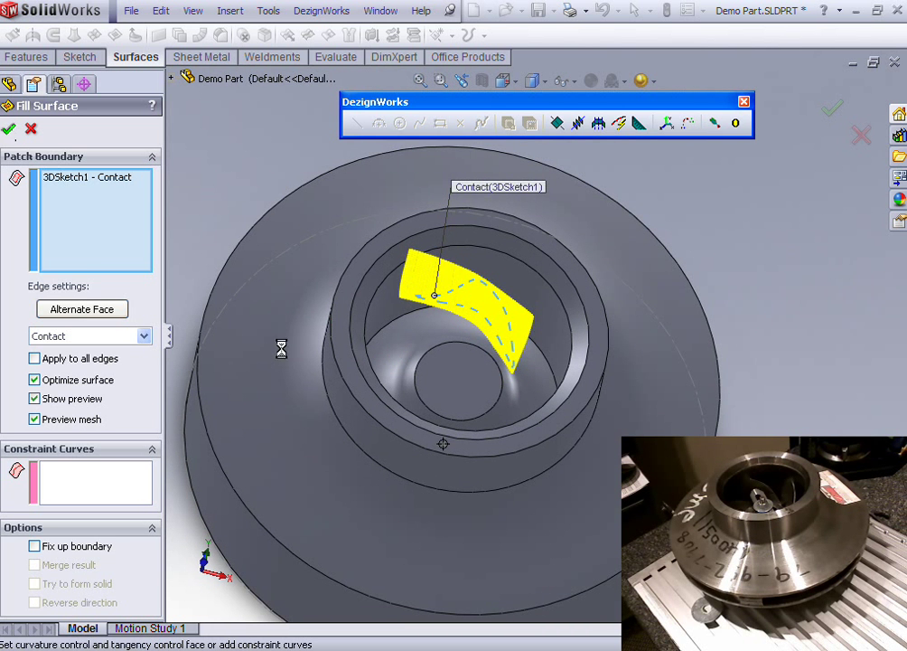
middle_click_drag(281, 349, 182, 243)
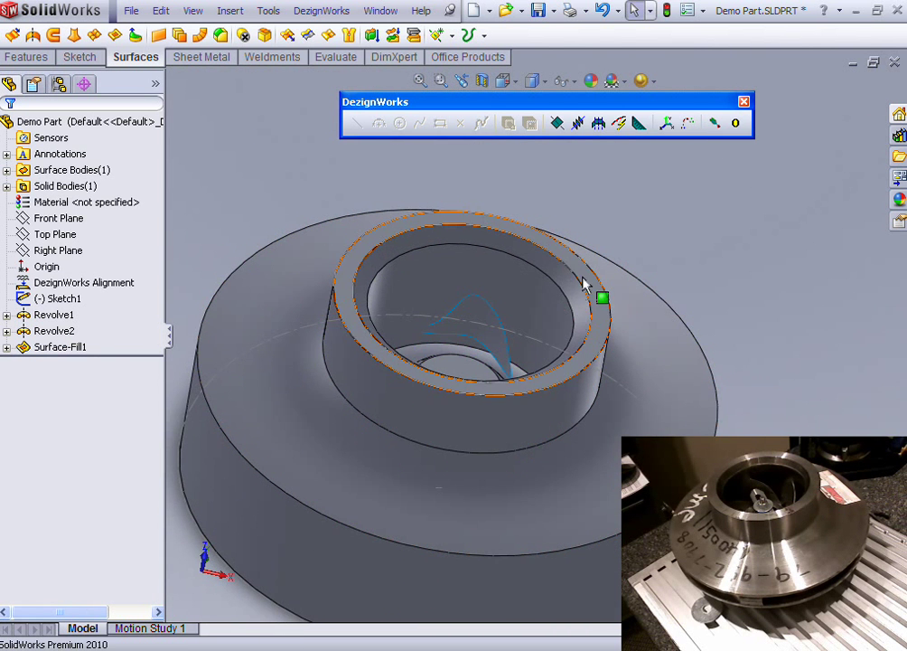
middle_click_drag(583, 285, 518, 336)
- Extend the fill surface with Untrim Surface into Surface-Untrim1 across the bowl
left_click(485, 363)
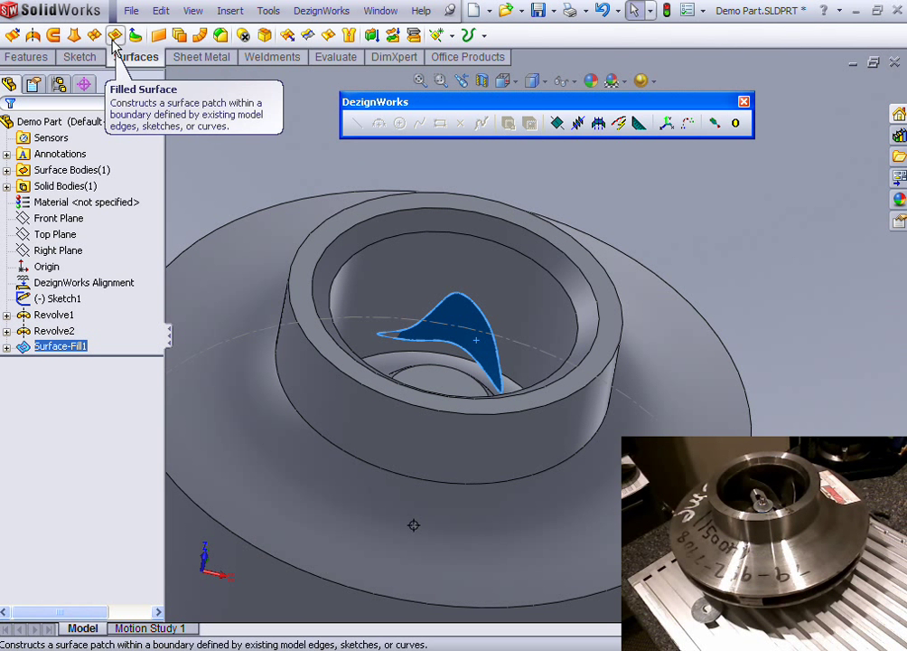
left_click(324, 37)
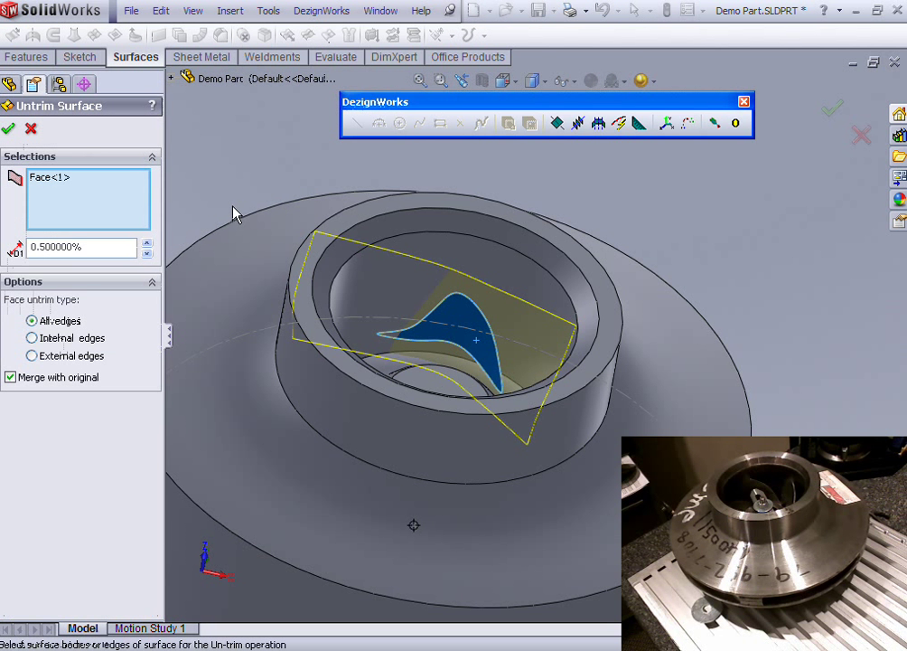
middle_click_drag(232, 213, 170, 210)
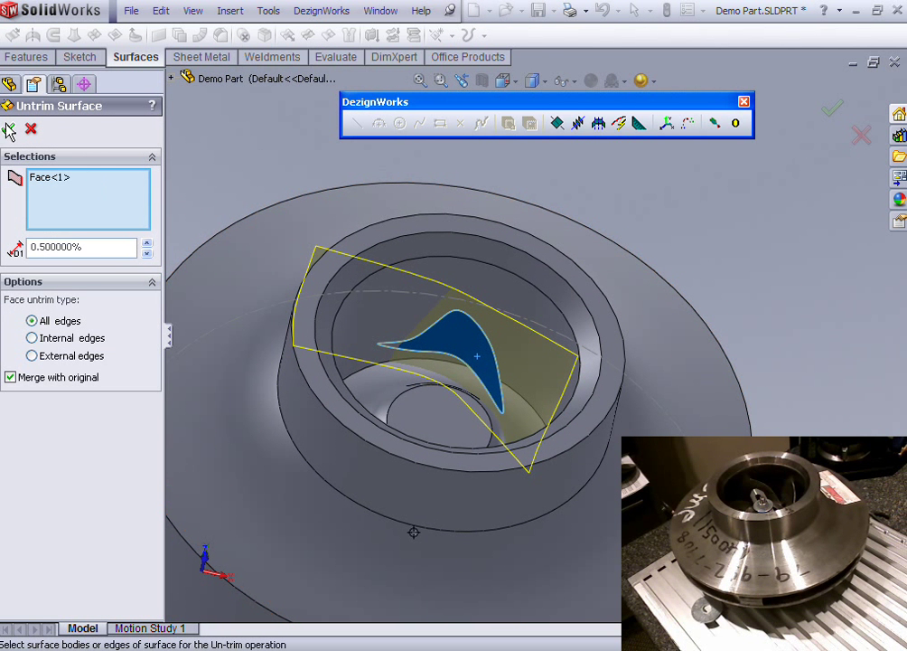
mouse_move(324, 257)
middle_mouse_down()
mouse_move(288, 293)
mouse_move(296, 370)
mouse_move(308, 304)
mouse_move(310, 311)
middle_mouse_up()
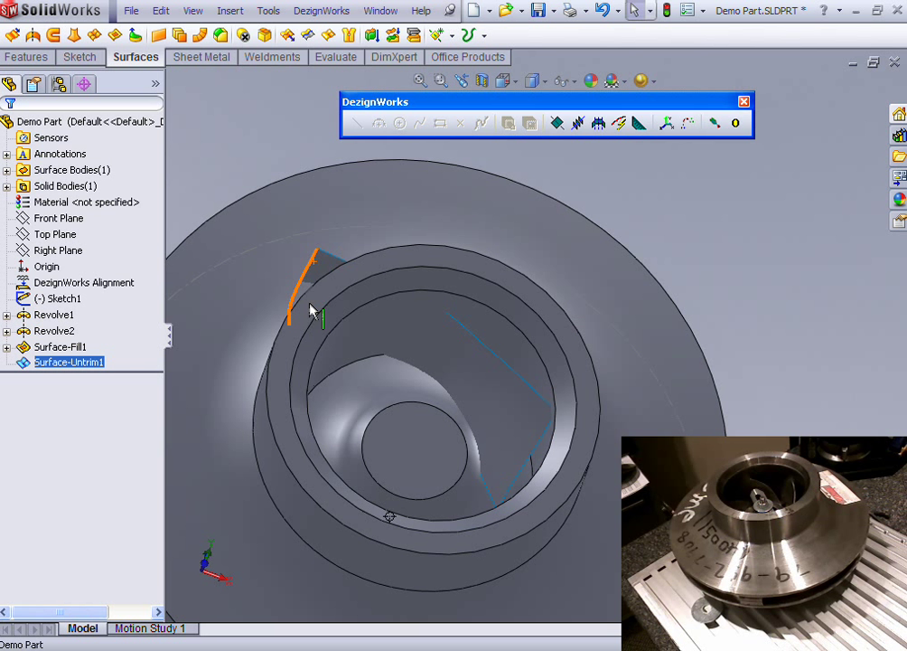
- Create Axis1 where the Top and Right planes intersect
left_click(43, 239)
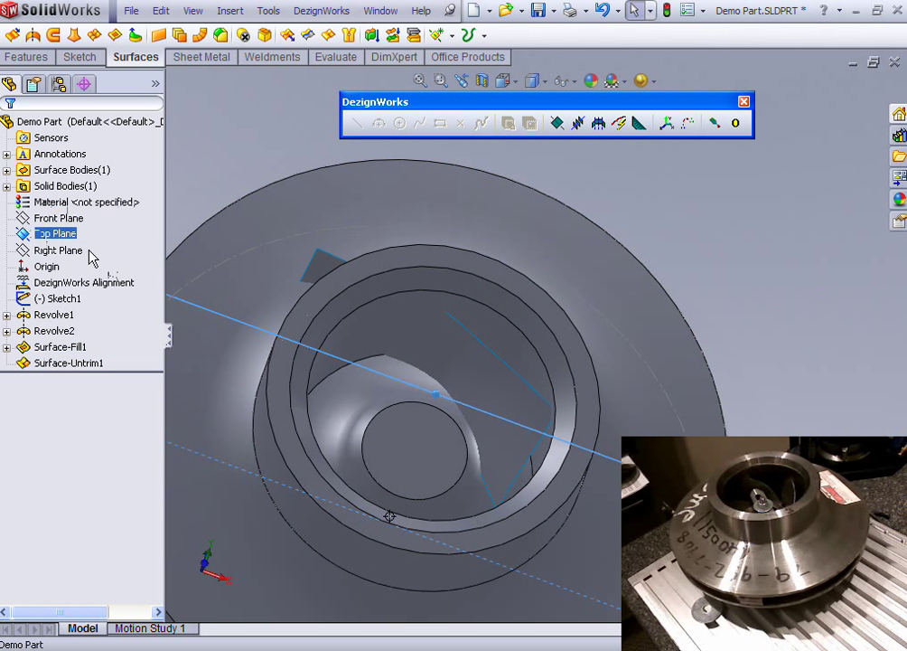
left_click(58, 252, "ctrl")
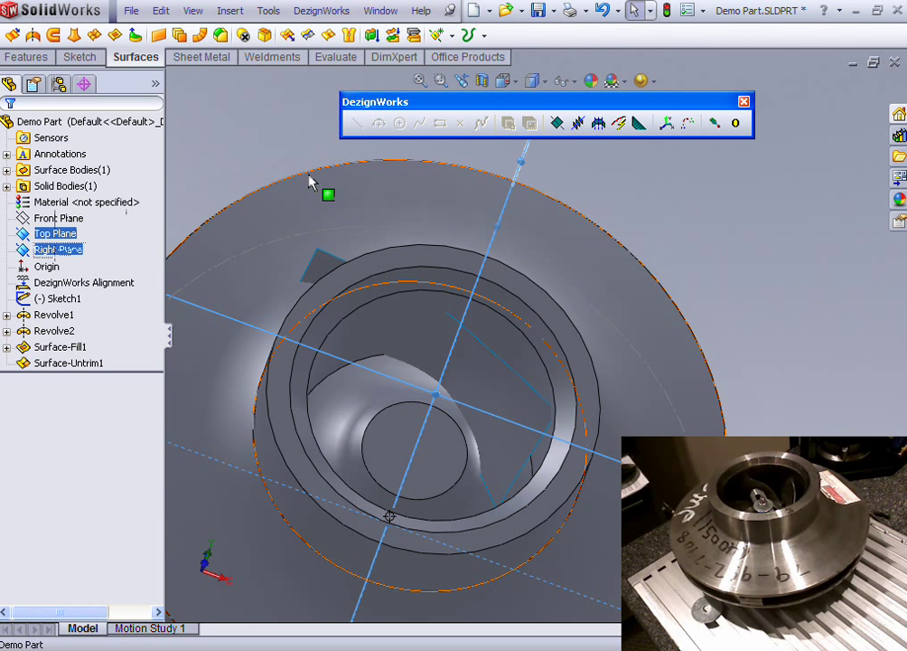
left_click(454, 37)
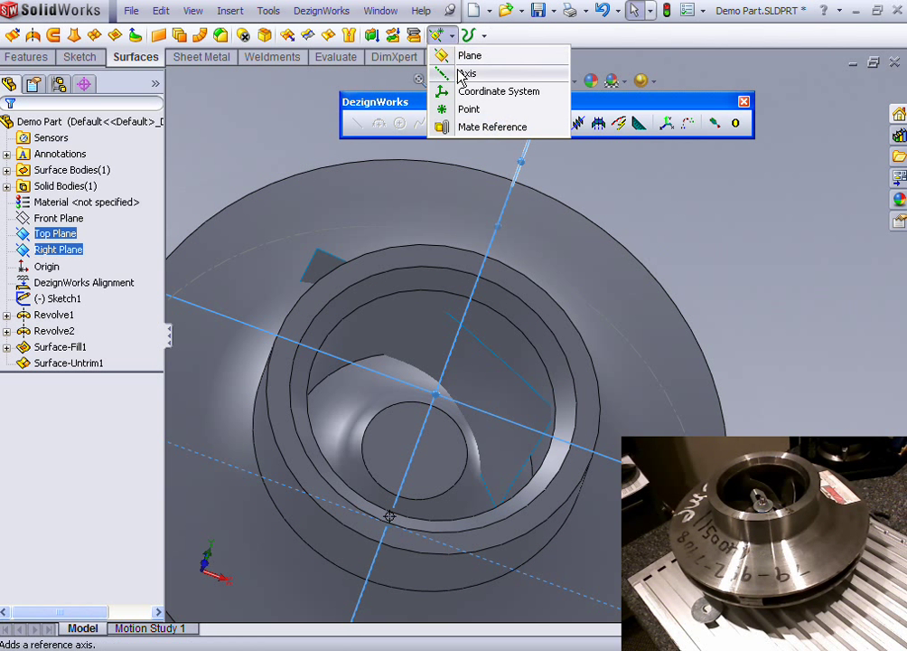
left_click(459, 72)
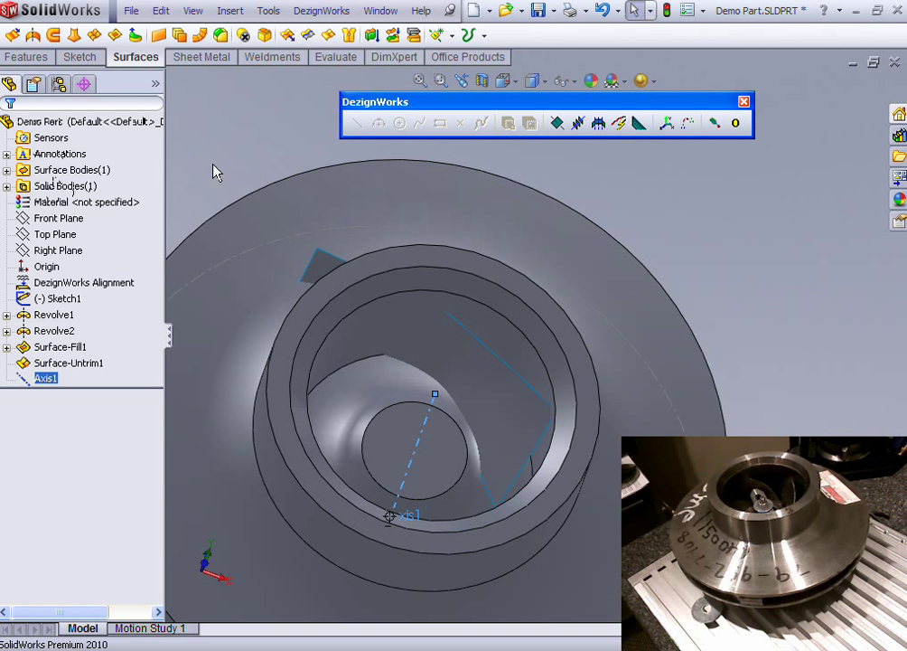
- Create Plane1 at 20° from the Top Plane about Axis1
left_click(40, 240)
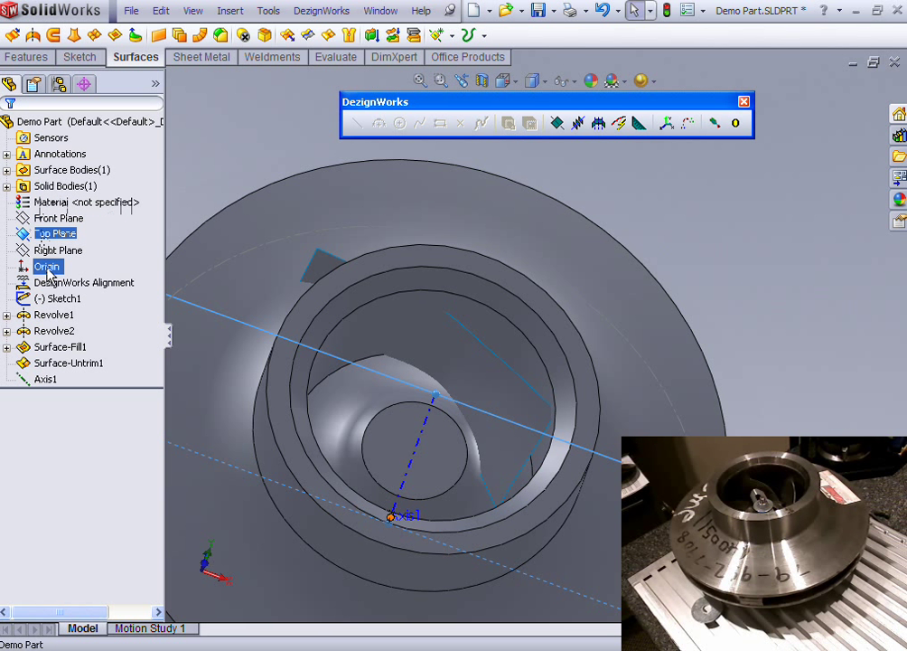
left_click(446, 36)
left_click(431, 54)
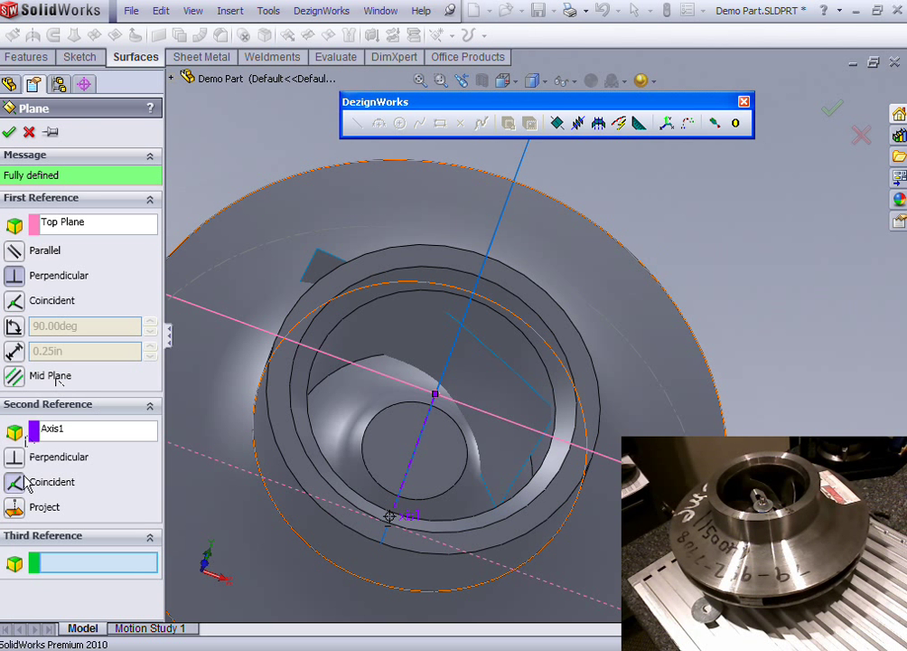
left_click(16, 329)
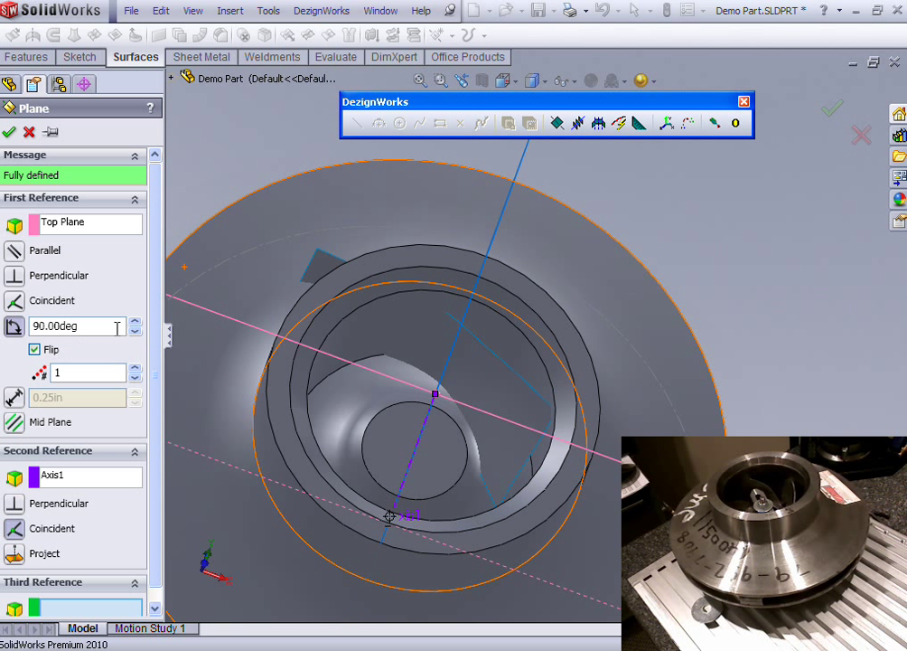
left_click_drag(136, 333, 136, 333)
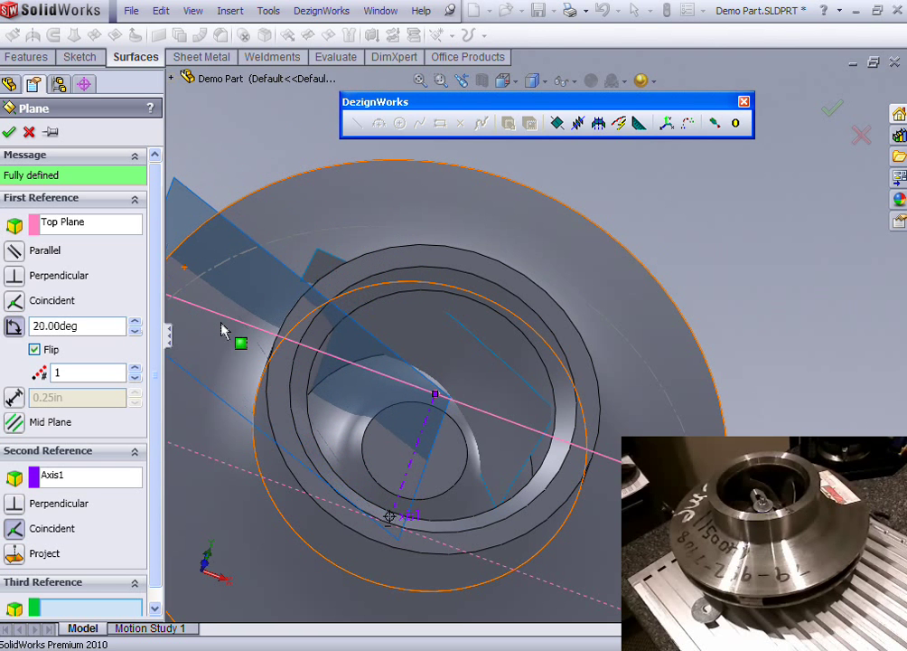
middle_click_drag(238, 344, 290, 379)
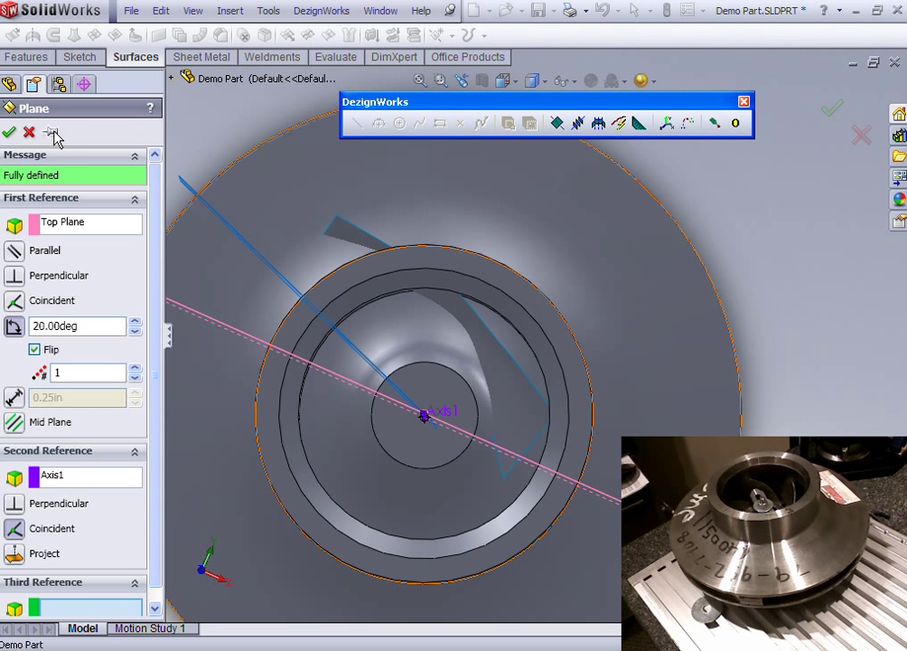
left_click(9, 132)
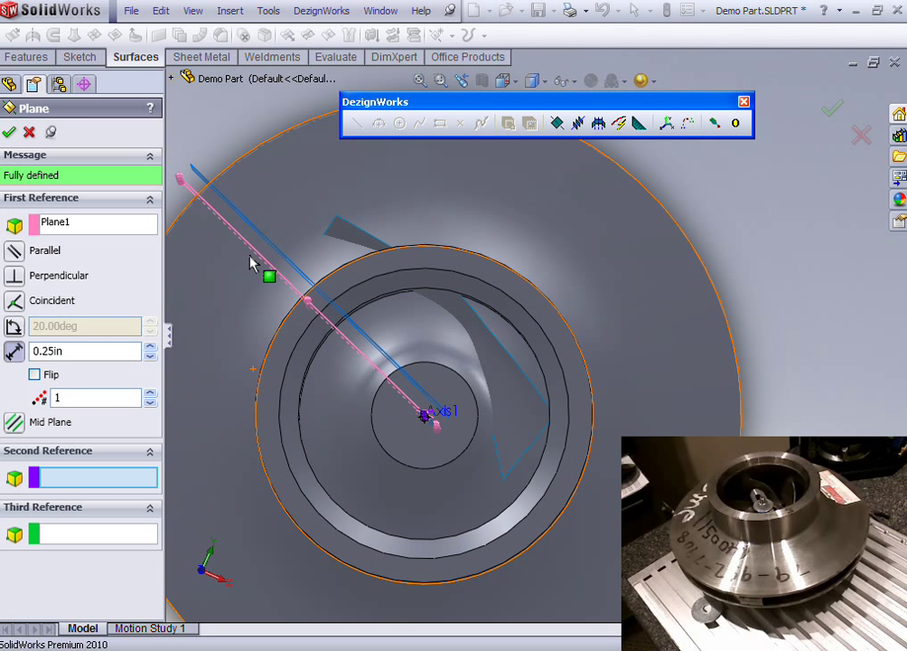
- Create Plane2 offset 1.55in from Plane1
double_click(152, 348)
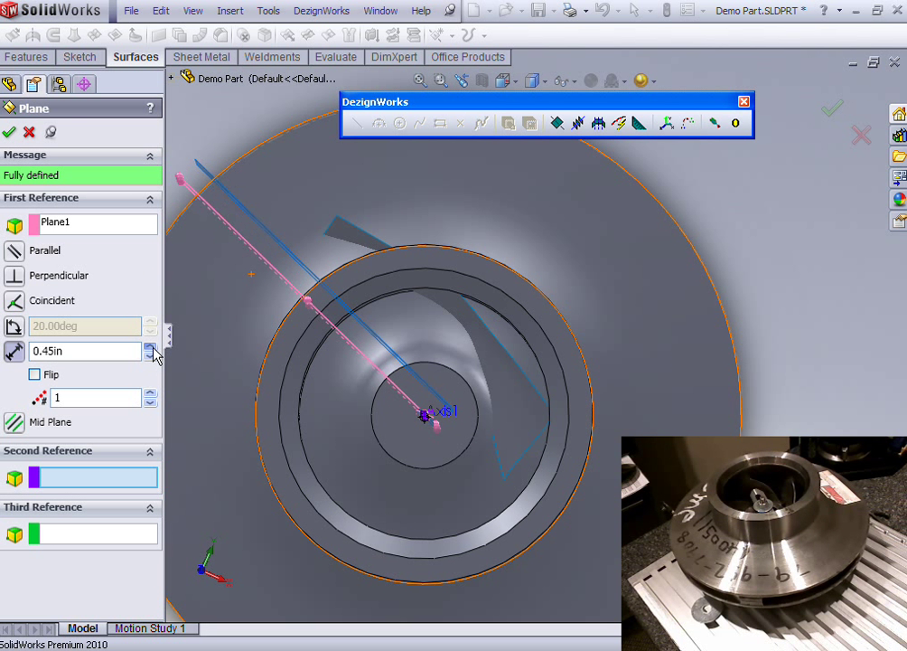
left_click(151, 349)
left_click(151, 349)
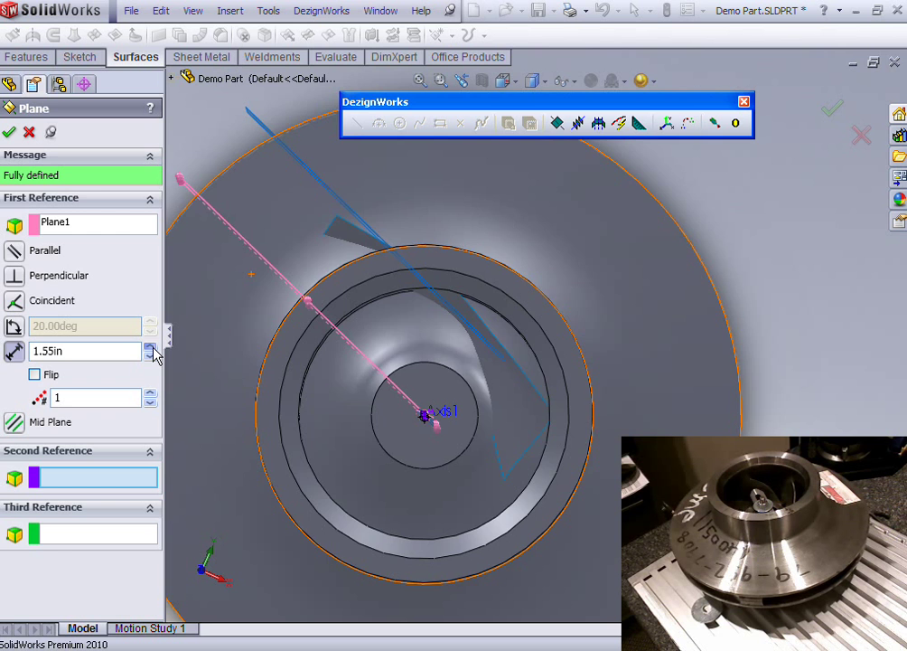
middle_click_drag(328, 409, 332, 335)
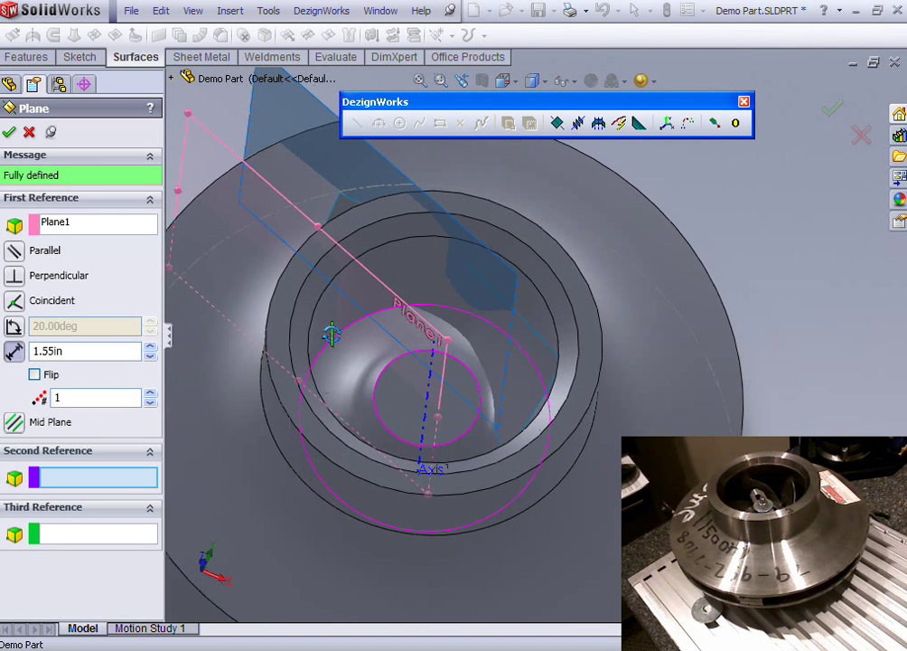
left_click(9, 132)
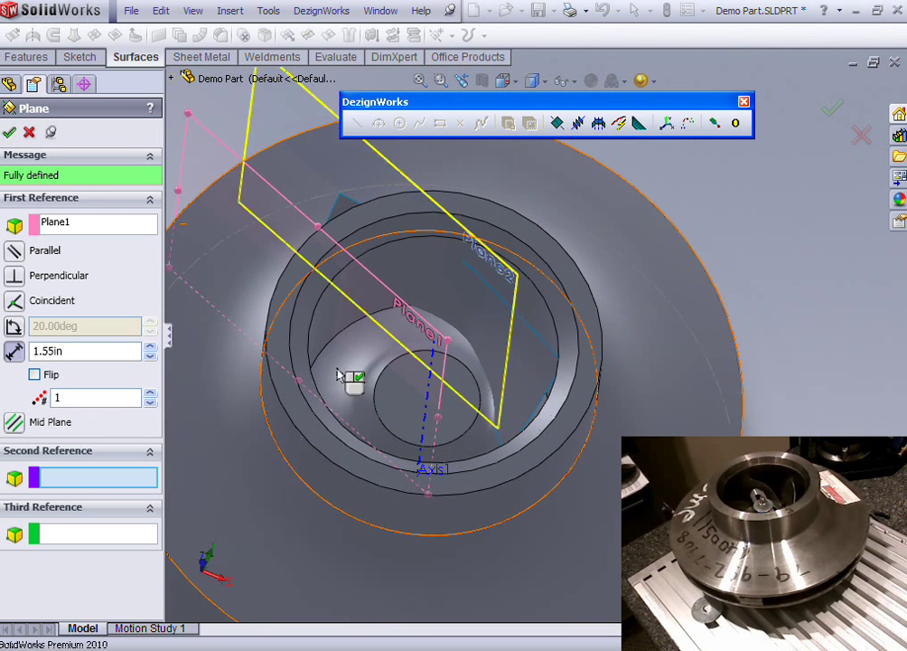
left_click(30, 133)
middle_click_drag(415, 334, 272, 171)
- Hide Plane1 and start Sketch4 on Plane2, placing points read from the measuring device
right_click(253, 129)
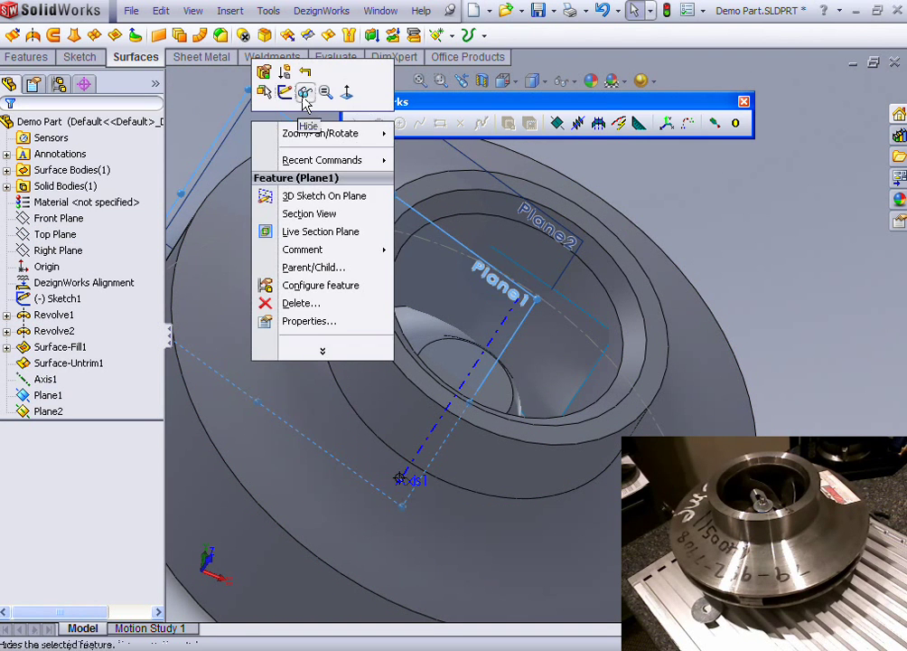
left_click(302, 93)
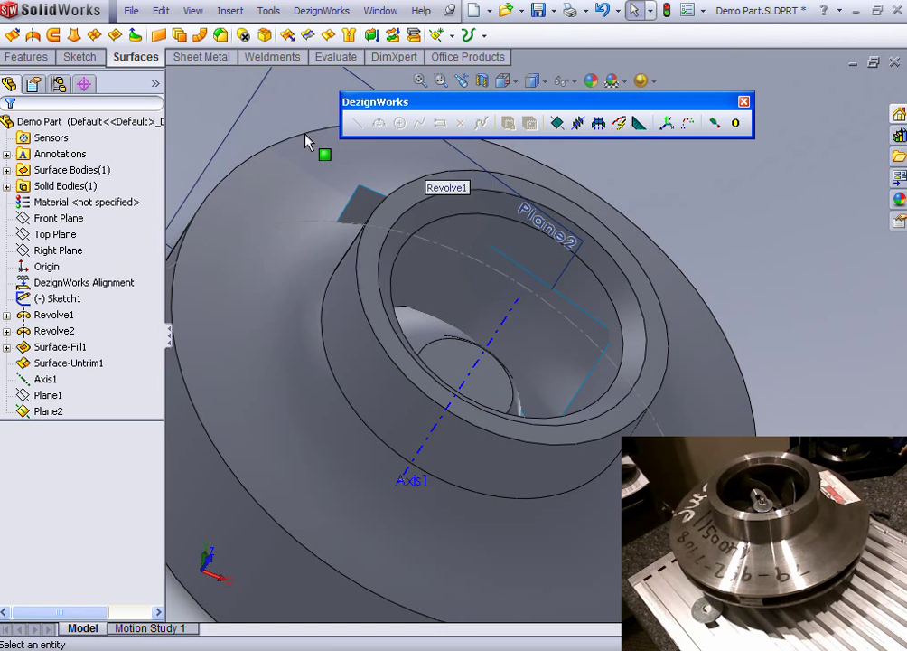
right_click(290, 110)
left_click(322, 84)
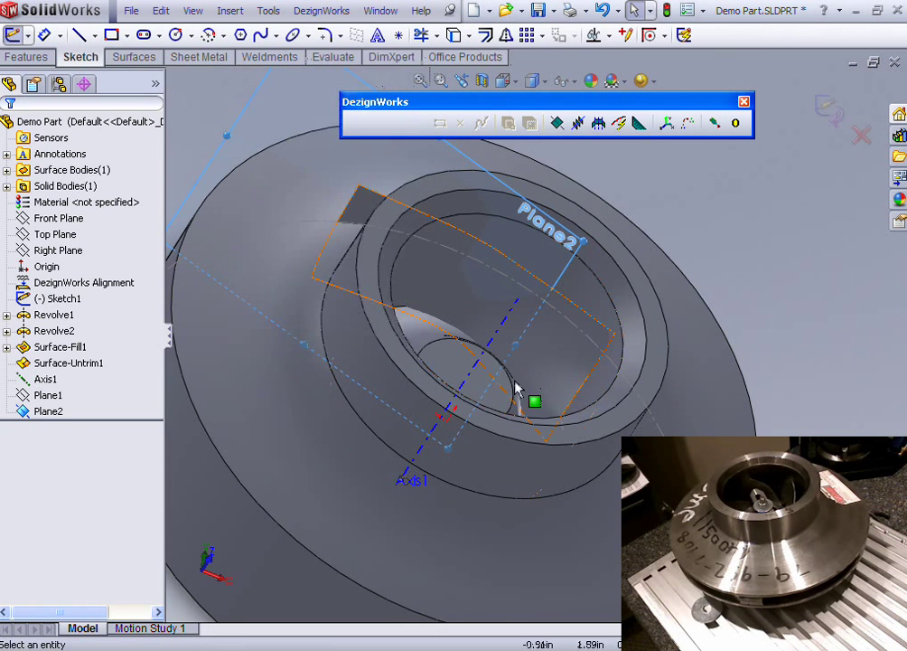
middle_click_drag(544, 276, 513, 305)
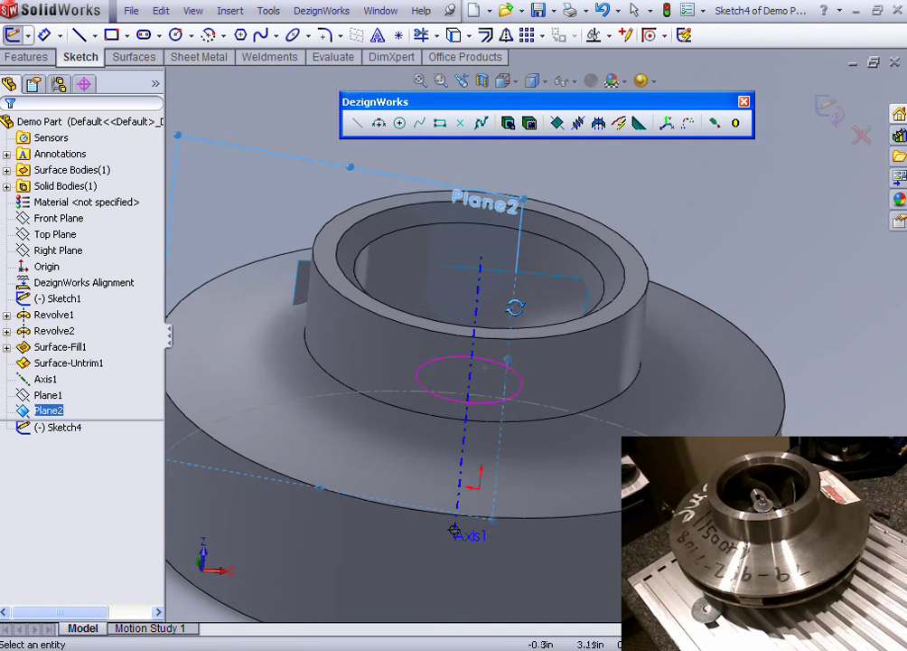
left_click(460, 124)
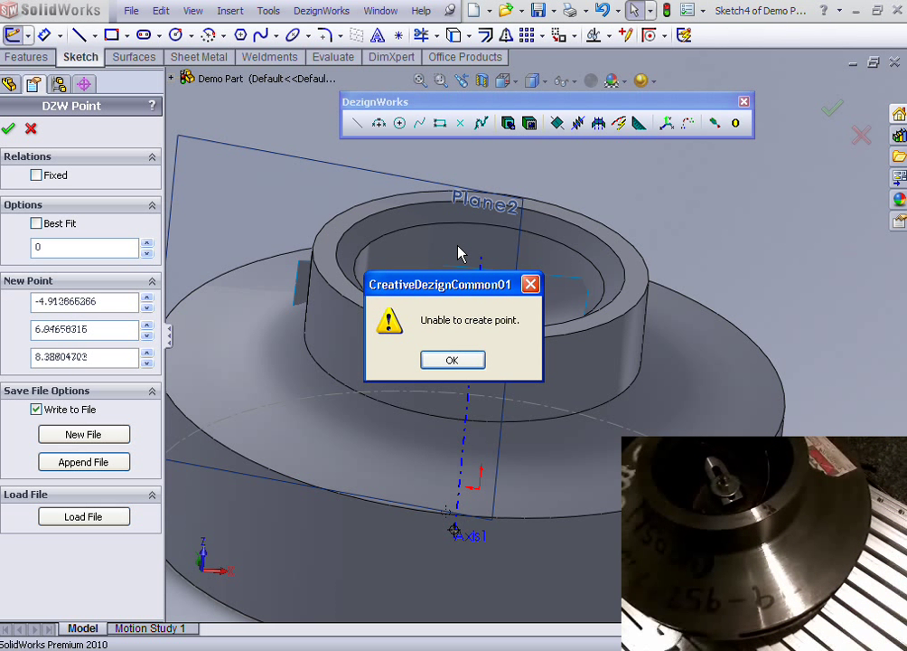
- Dismiss the point-creation error and warning, then zoom in on the cup
left_click(452, 361)
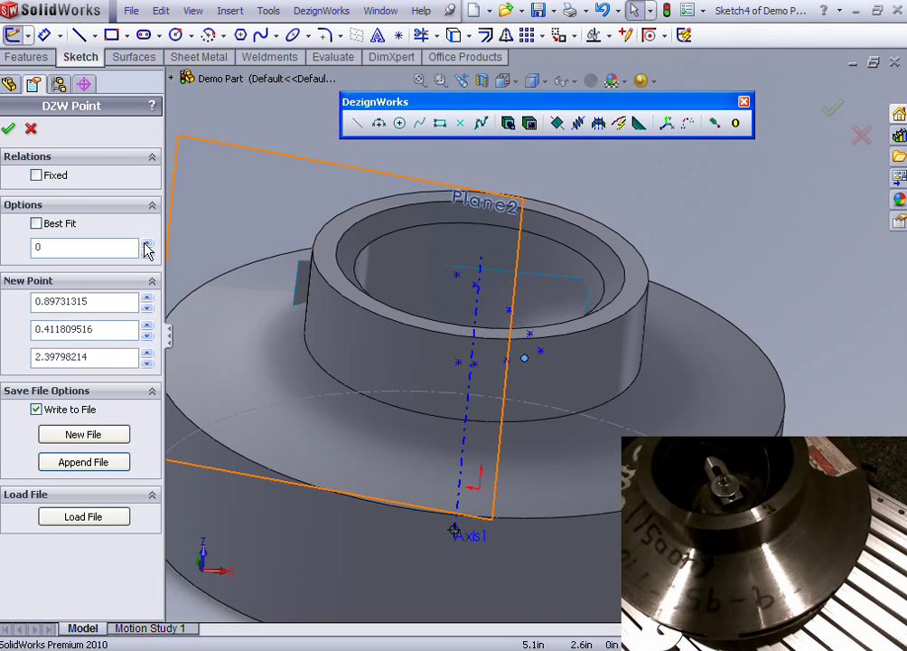
left_click(30, 129)
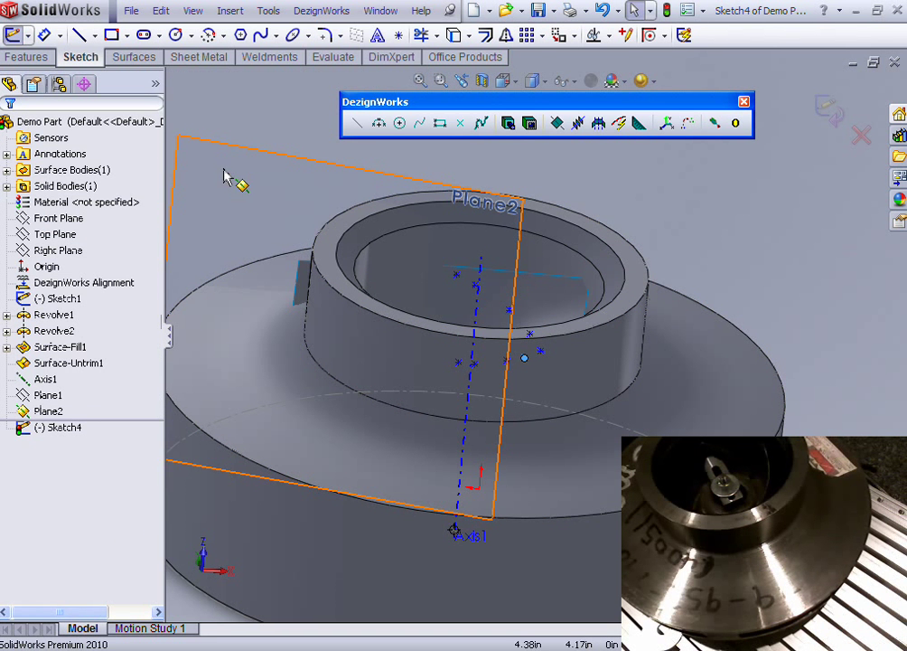
middle_click_drag(456, 277, 478, 309)
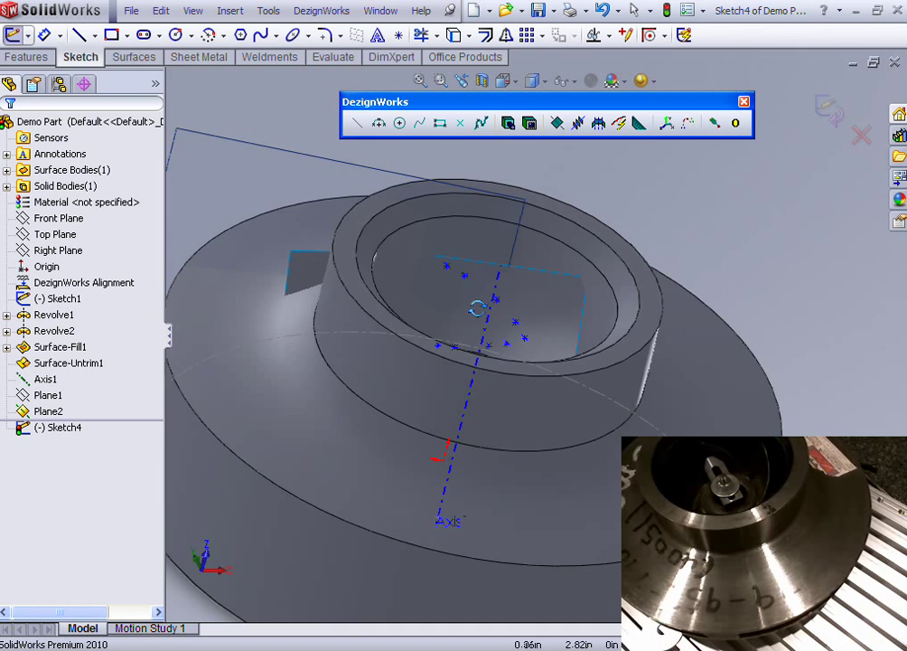
scroll(462, 236, "down", 3)
middle_click_drag(462, 237, 543, 300)
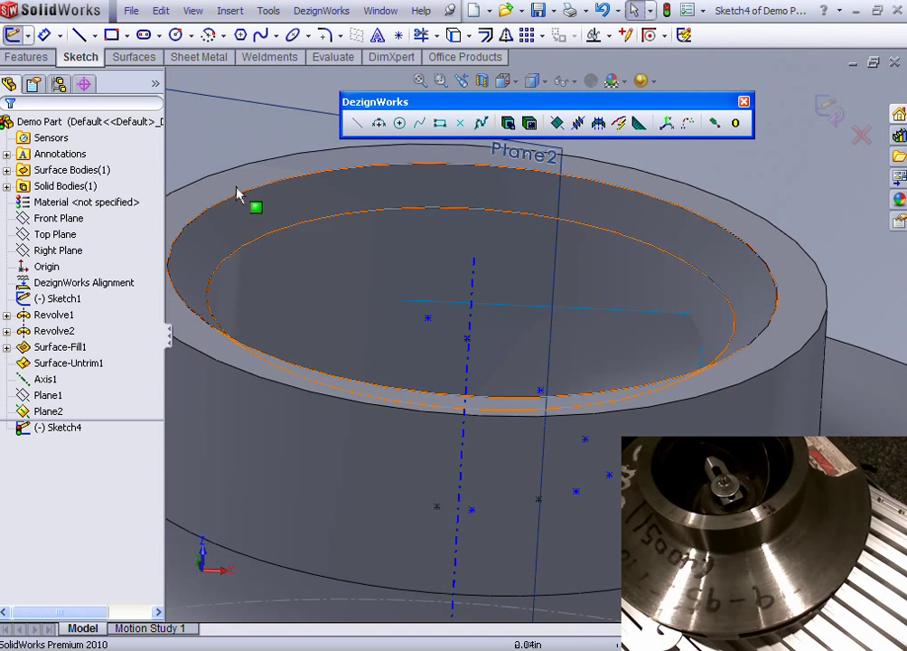
left_click(54, 348)
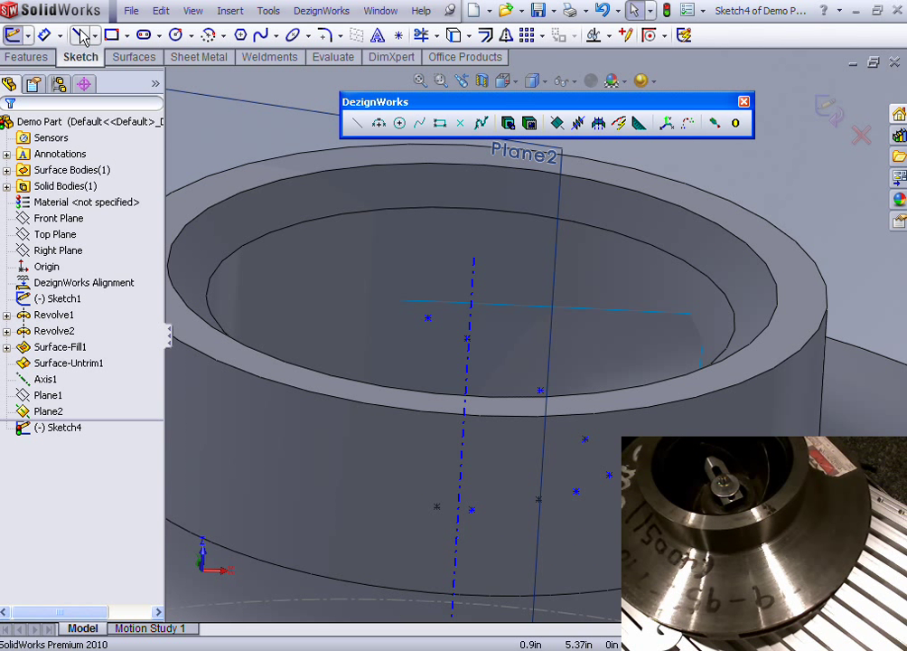
- Draw a spline across the cup through the digitized points on Plane2
left_click(260, 35)
middle_click_drag(340, 196, 353, 221)
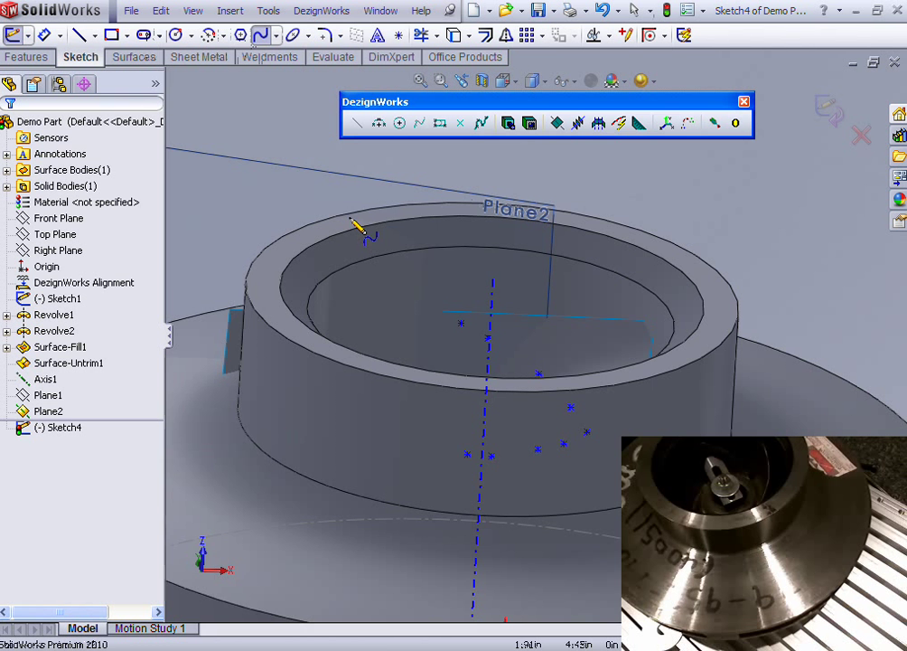
scroll(449, 335, "down", 3)
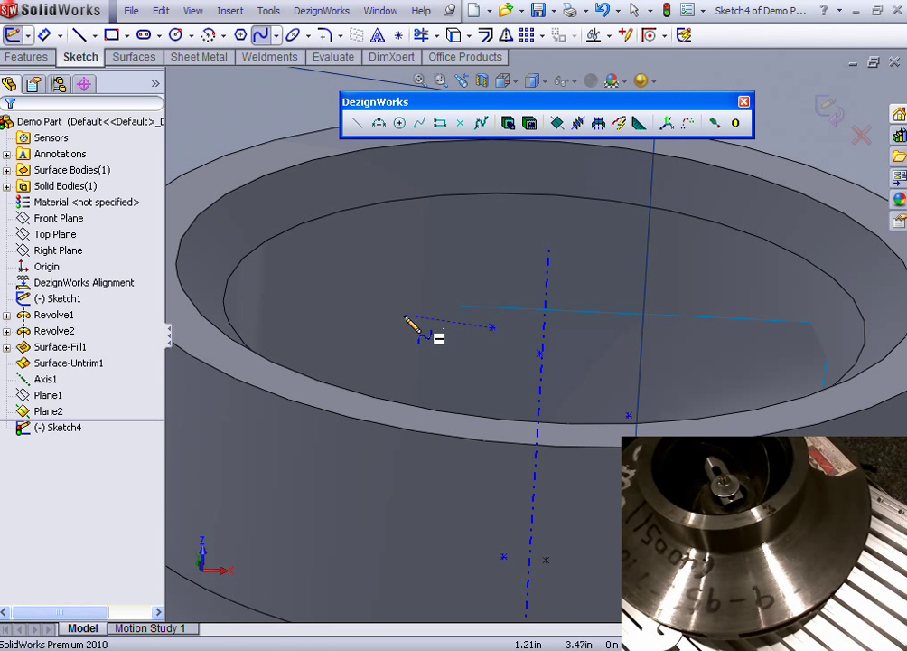
left_click(489, 327)
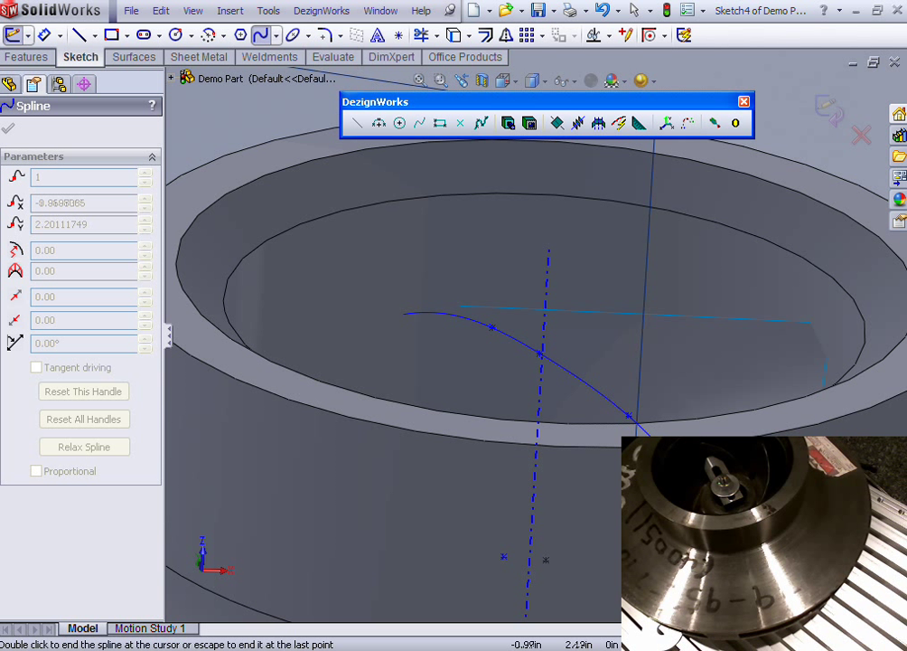
middle_click_drag(632, 418, 625, 515)
mouse_move(673, 290)
middle_mouse_down()
mouse_move(688, 256)
mouse_move(666, 181)
mouse_move(644, 289)
mouse_move(615, 323)
mouse_move(635, 322)
middle_mouse_up()
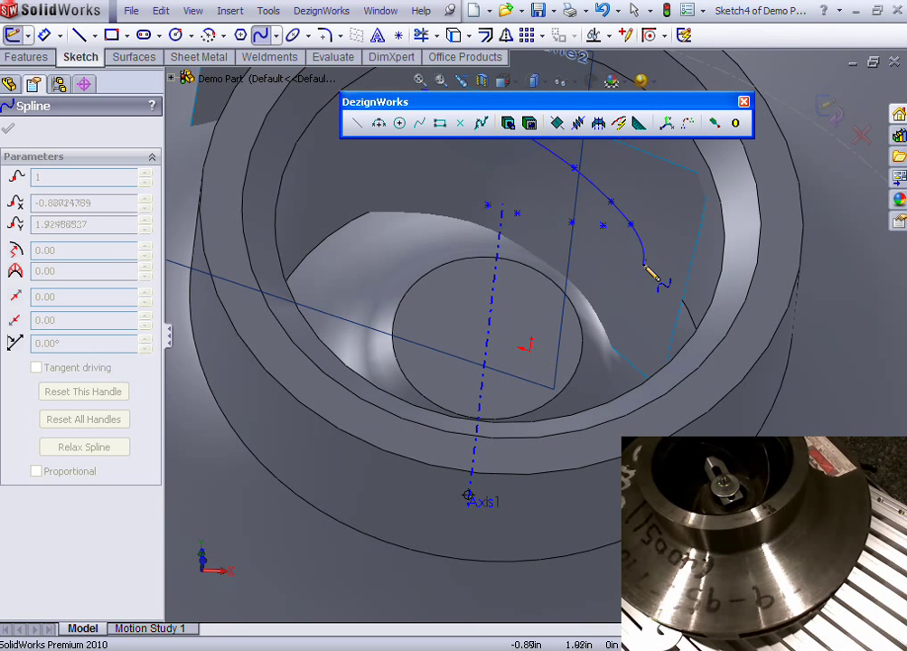
key("Escape")
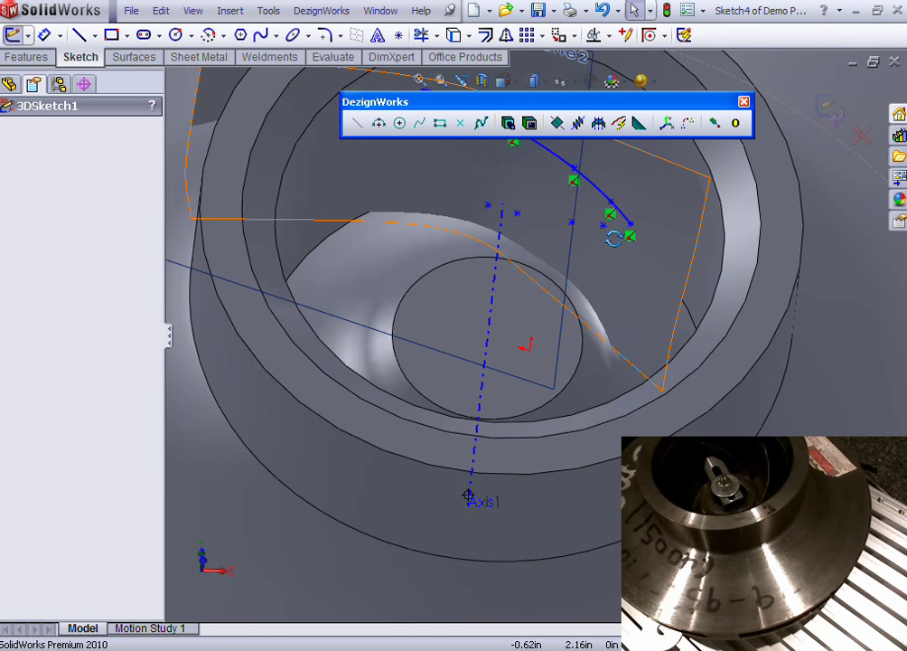
- Add a short vertical line at the spline's end to form the profile's left side
mouse_move(614, 238)
middle_mouse_down()
mouse_move(638, 203)
mouse_move(616, 170)
mouse_move(577, 199)
mouse_move(570, 236)
mouse_move(581, 237)
mouse_move(561, 265)
mouse_move(572, 311)
mouse_move(604, 255)
mouse_move(640, 222)
mouse_move(625, 227)
mouse_move(593, 209)
middle_mouse_up()
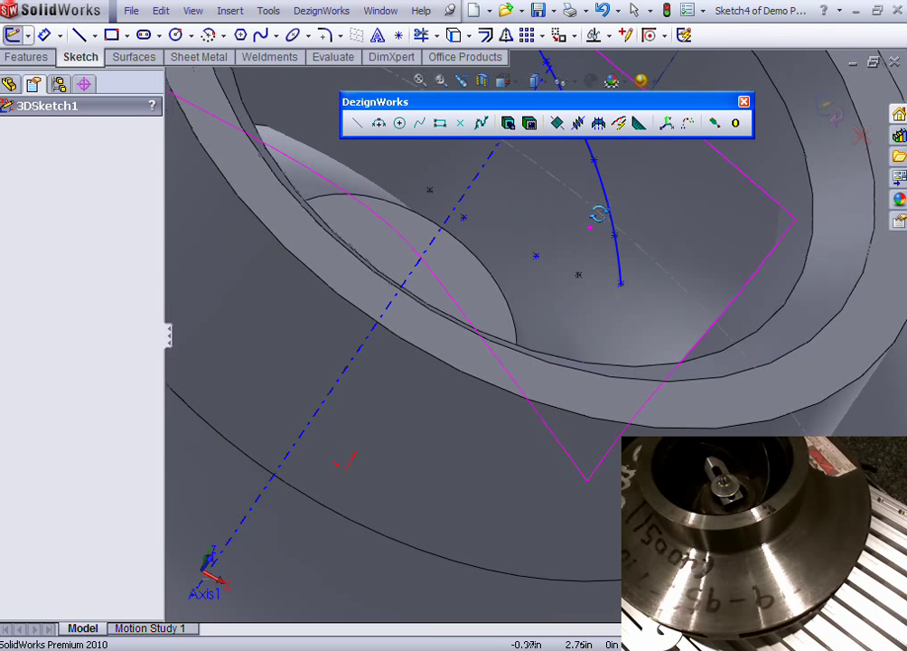
left_click(79, 36)
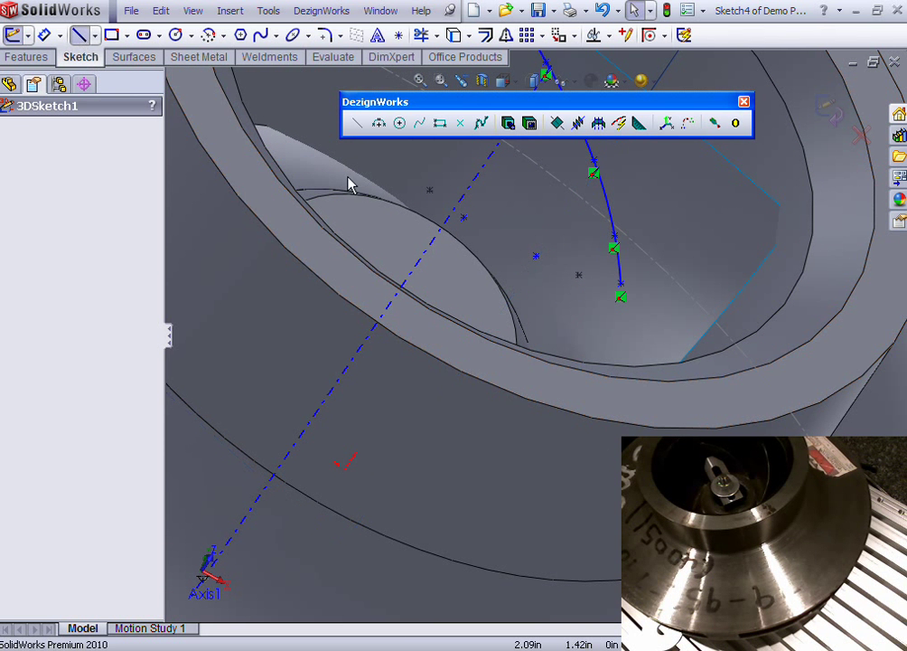
left_click(621, 295)
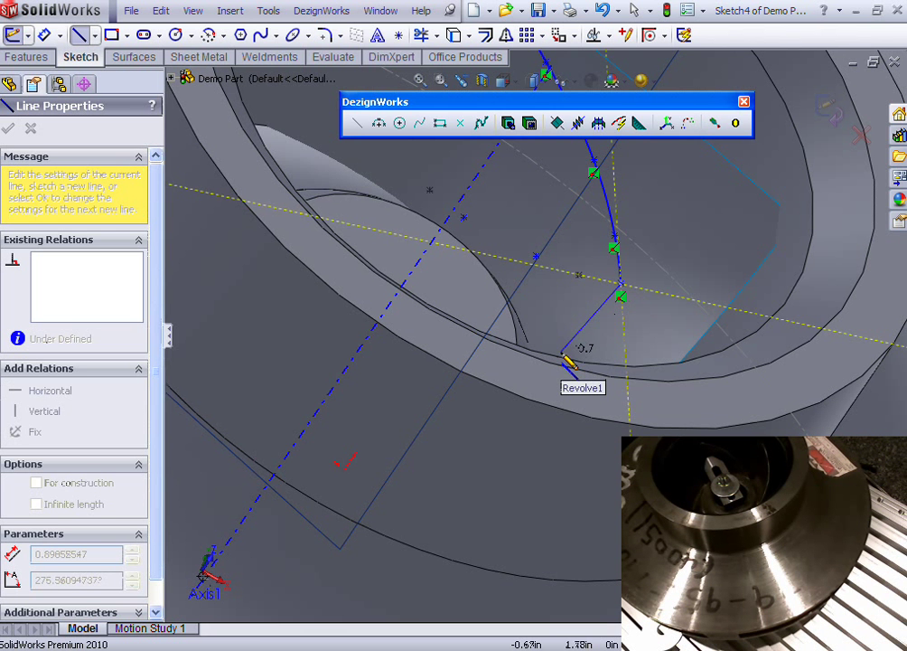
double_click(574, 330)
scroll(542, 304, "up", 5)
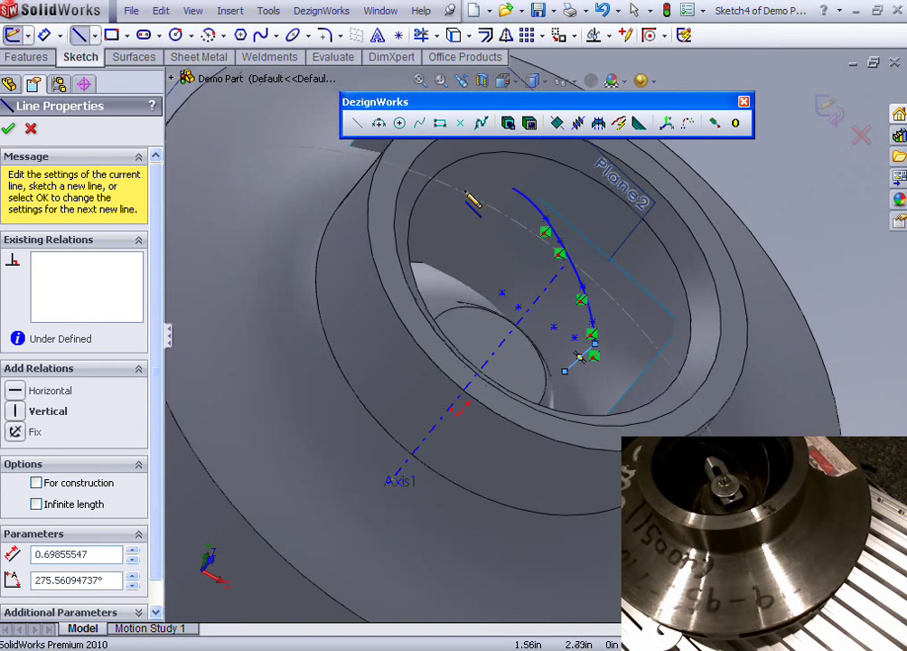
scroll(471, 201, "down", 3)
mouse_move(551, 215)
left_mouse_down()
mouse_move(538, 213)
mouse_move(472, 300)
mouse_move(450, 300)
mouse_move(434, 330)
left_mouse_up()
key("Escape")
mouse_move(437, 336)
middle_mouse_down()
mouse_move(385, 200)
mouse_move(463, 188)
mouse_move(480, 215)
middle_mouse_up()
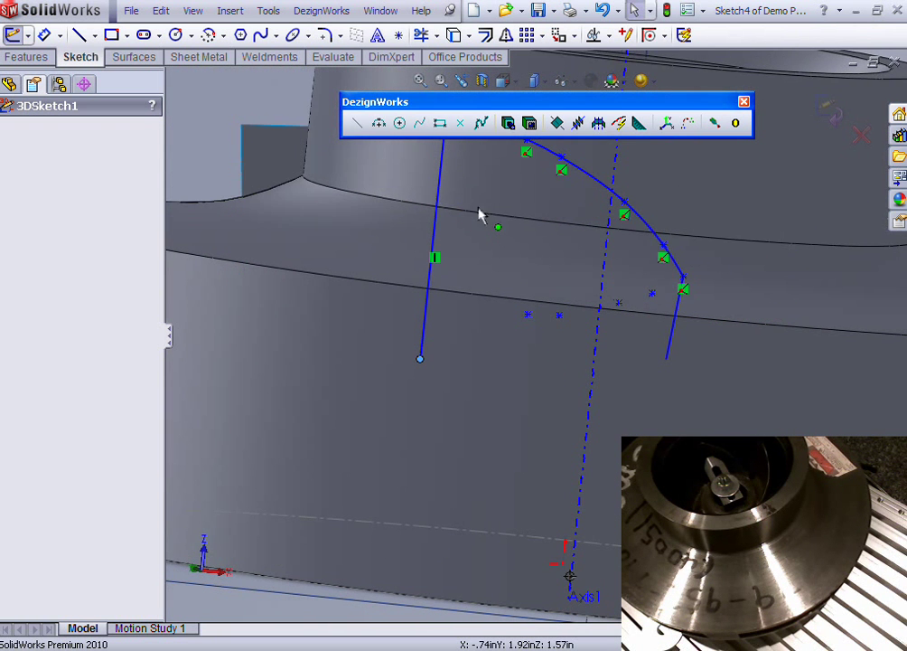
- Draw a straight bottom line running past the profile's right side
left_click(79, 36)
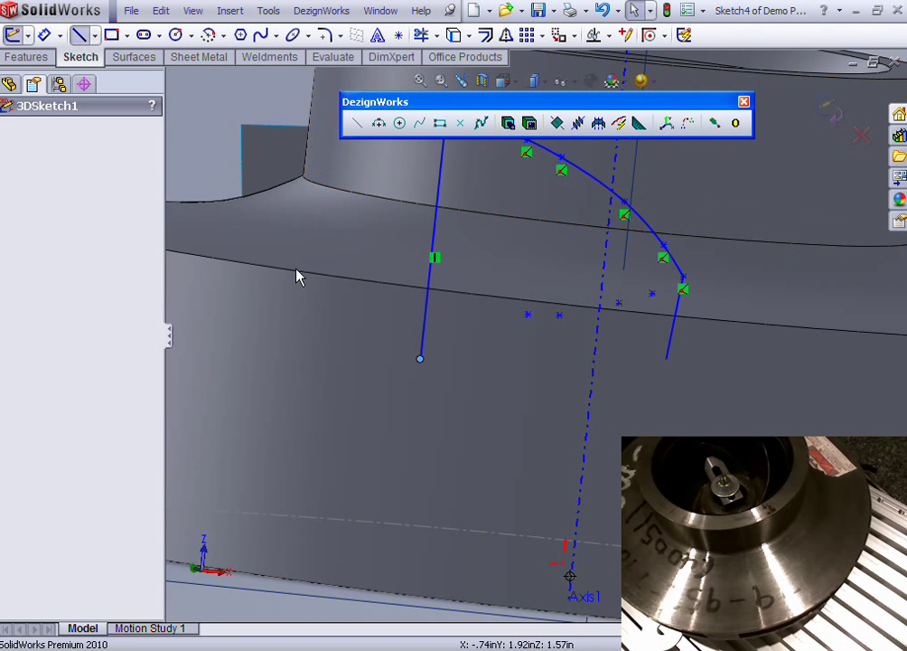
left_click(369, 287)
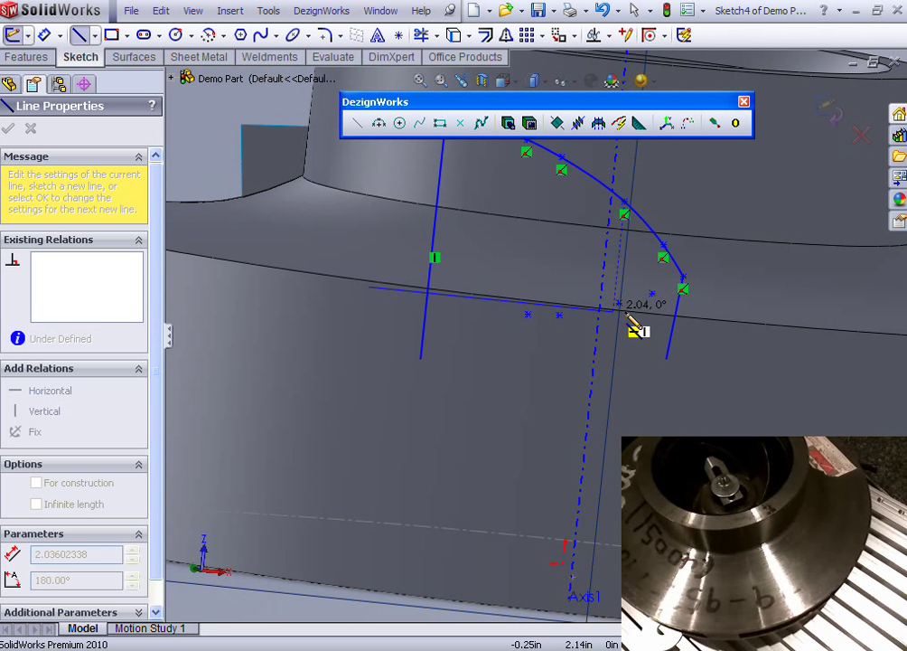
left_click(687, 312)
key("Escape")
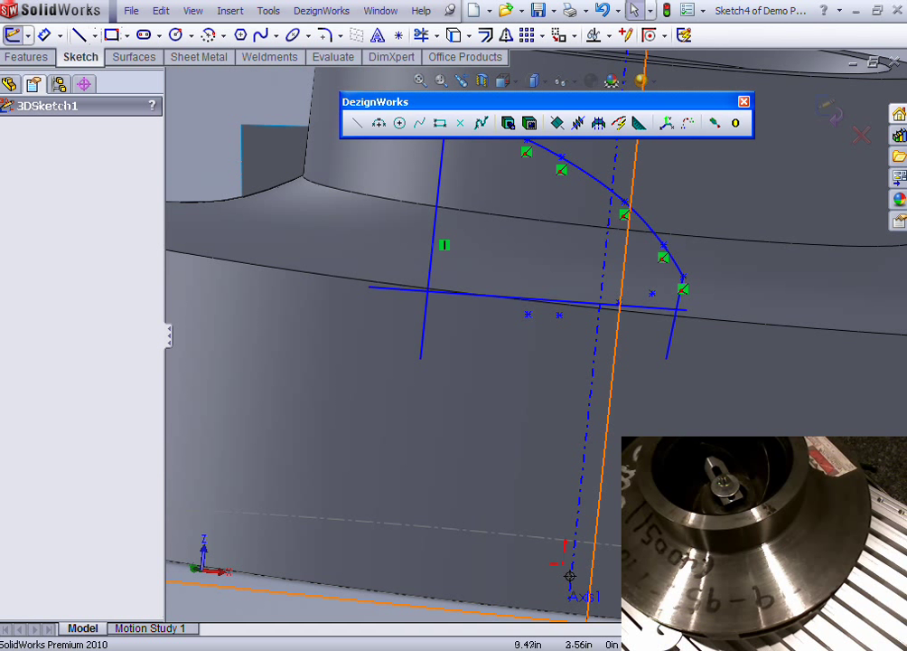
- Power-trim the overhanging segments and drag the spline's left end to close the profile
left_click(421, 35)
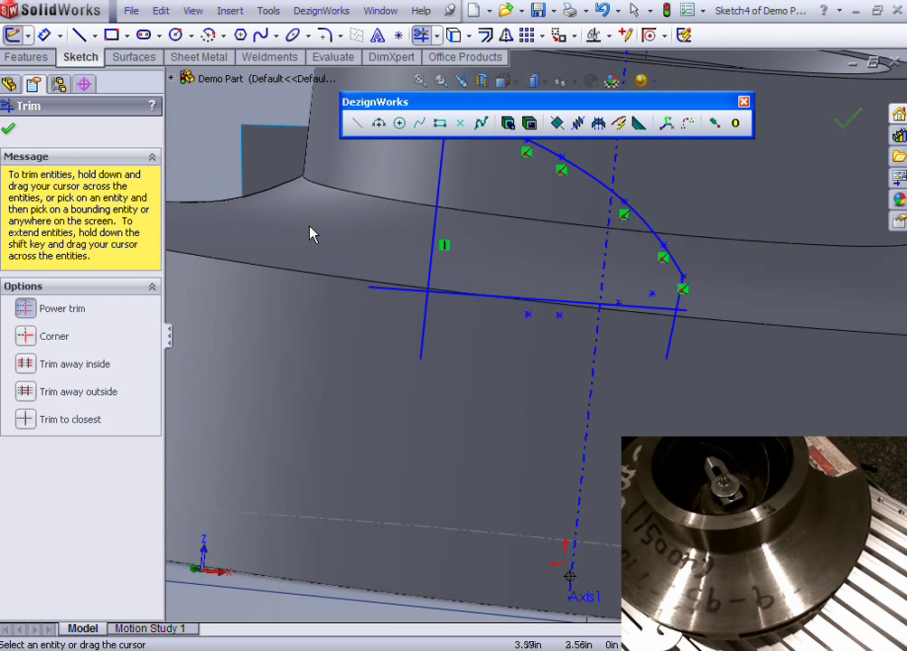
mouse_move(555, 351)
left_mouse_down()
mouse_move(674, 334)
mouse_move(683, 324)
left_mouse_up()
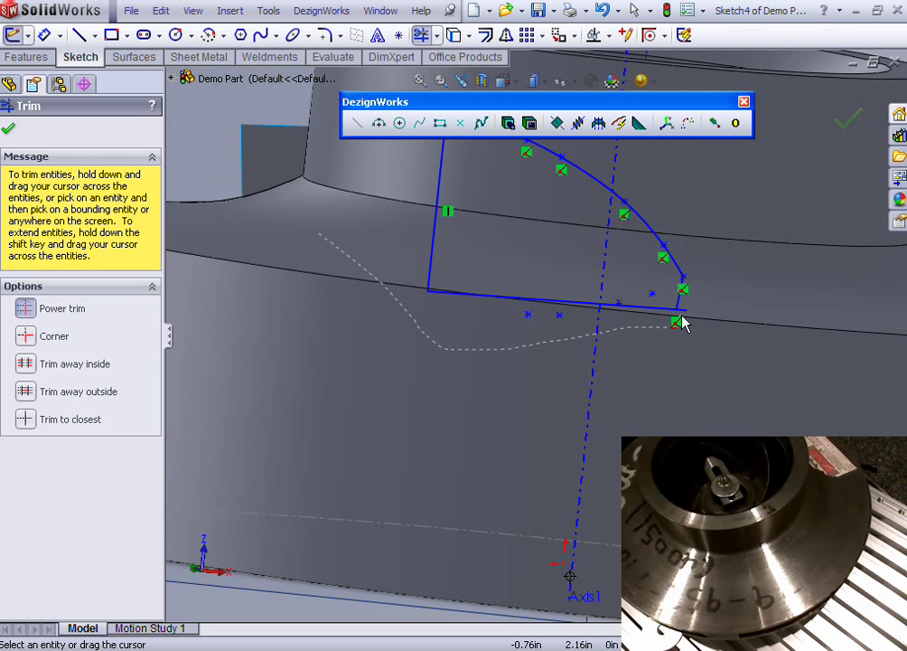
mouse_move(685, 313)
middle_mouse_down()
mouse_move(585, 289)
mouse_move(392, 189)
middle_mouse_up()
key("Escape")
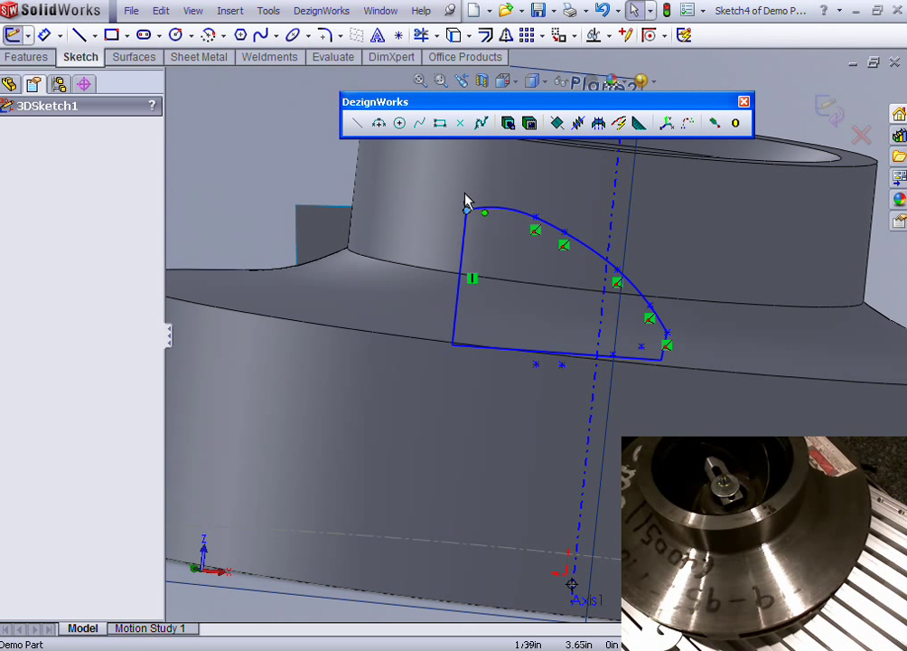
left_click_drag(465, 195, 470, 200)
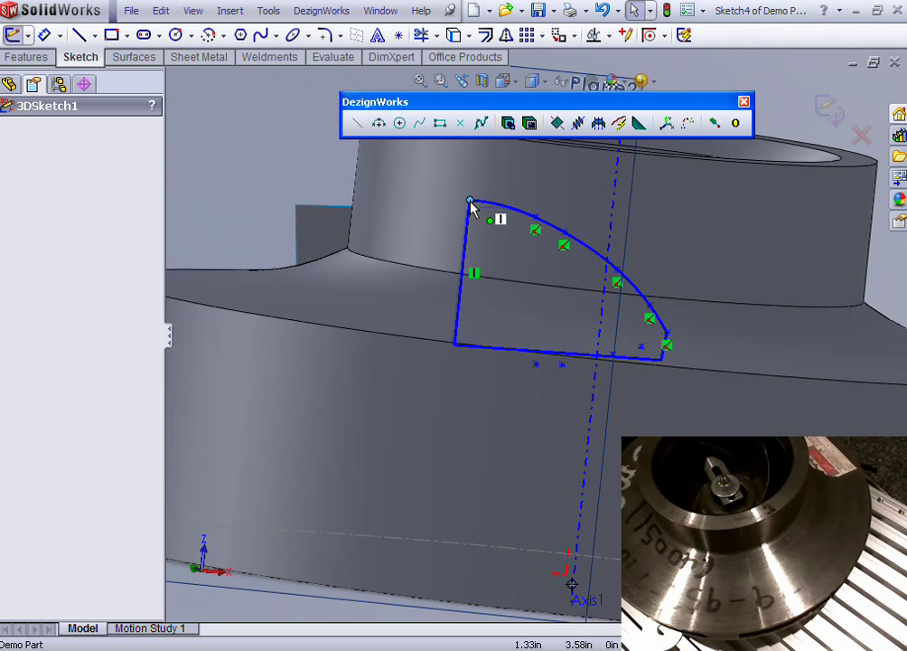
mouse_move(470, 206)
middle_mouse_down()
mouse_move(435, 227)
mouse_move(524, 204)
middle_mouse_up()
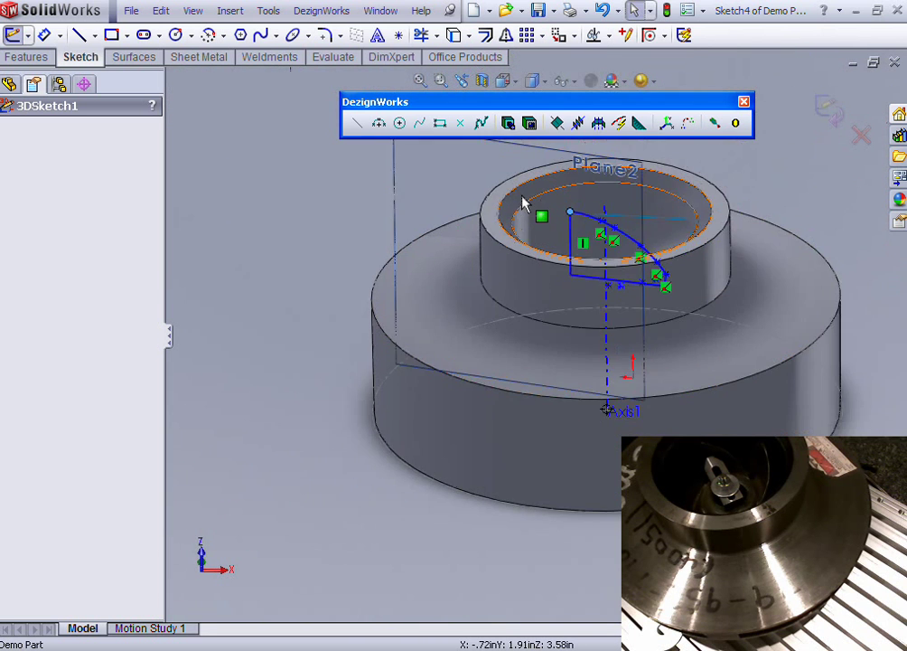
scroll(524, 204, "down", 3)
- Exit the 3D sketch and set Surface-Untrim1's extension distance to 0.65%
left_click(829, 112)
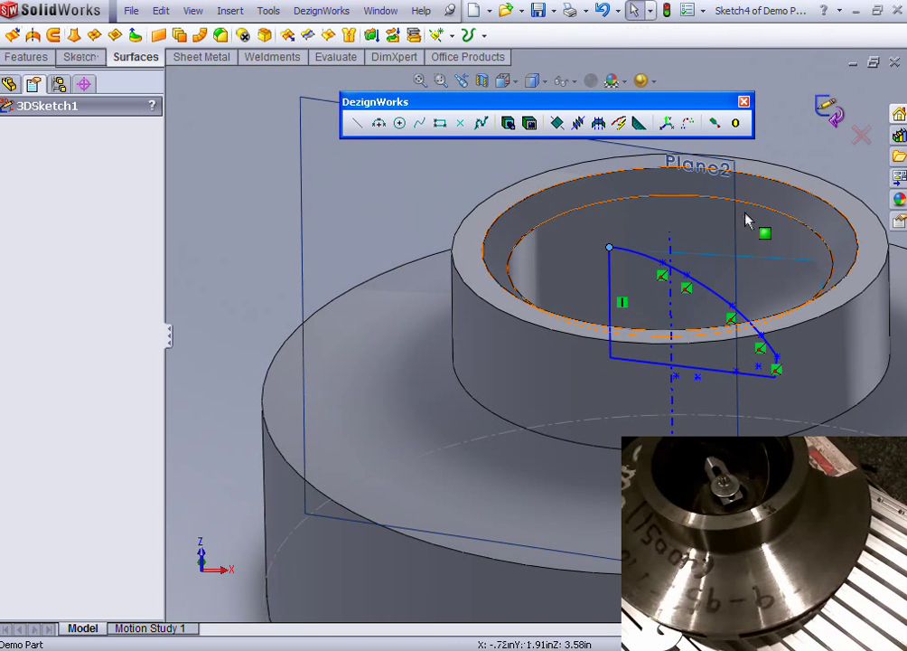
left_click(9, 84)
left_click(49, 363)
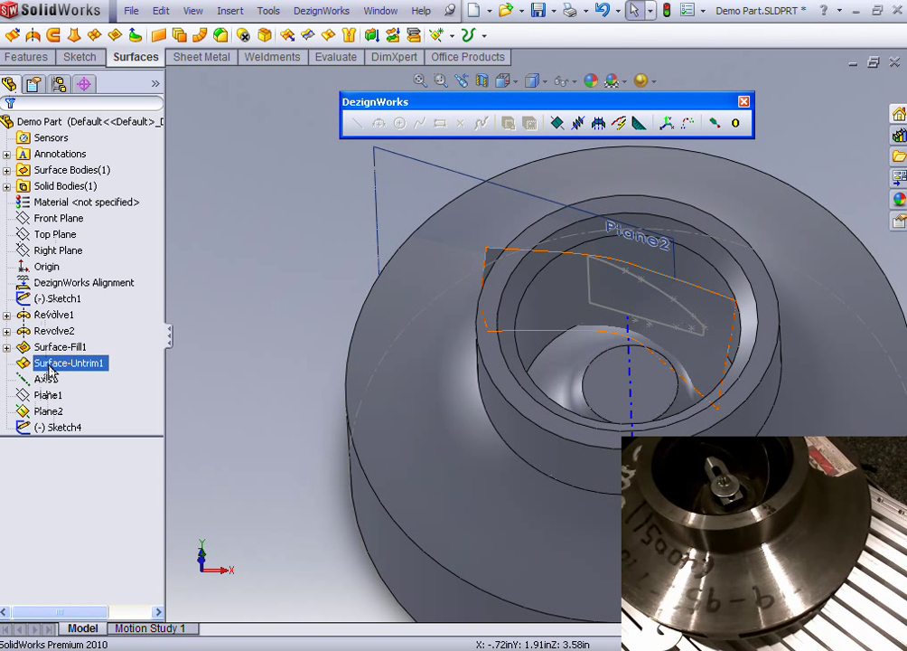
right_click(50, 366)
left_click(59, 315)
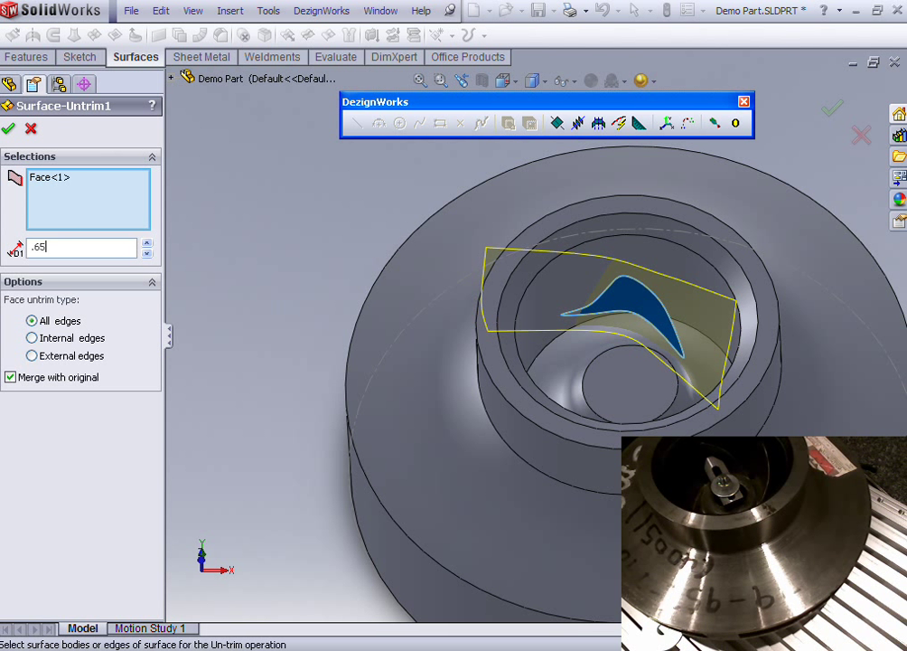
left_click(32, 246)
type(".65")
key("Return")
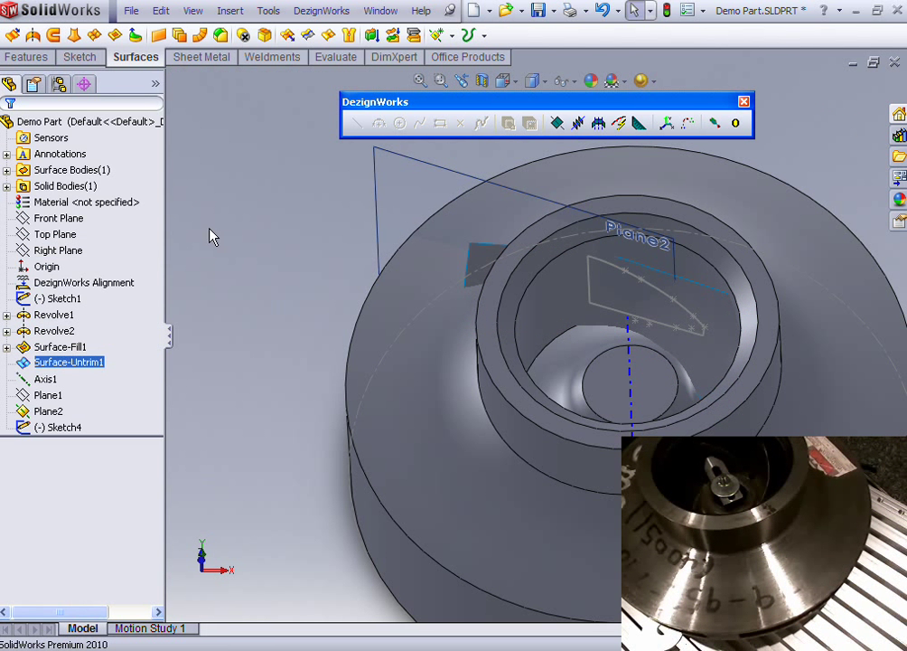
- Increase the Surface-Untrim1 extension distance to 0.75%
middle_click_drag(533, 280, 542, 227)
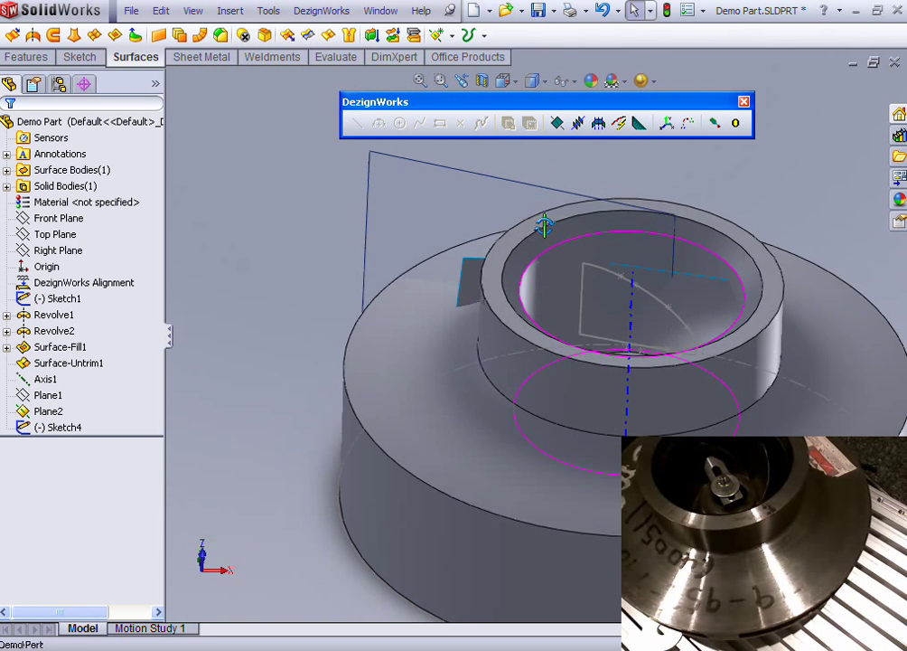
left_click(48, 395)
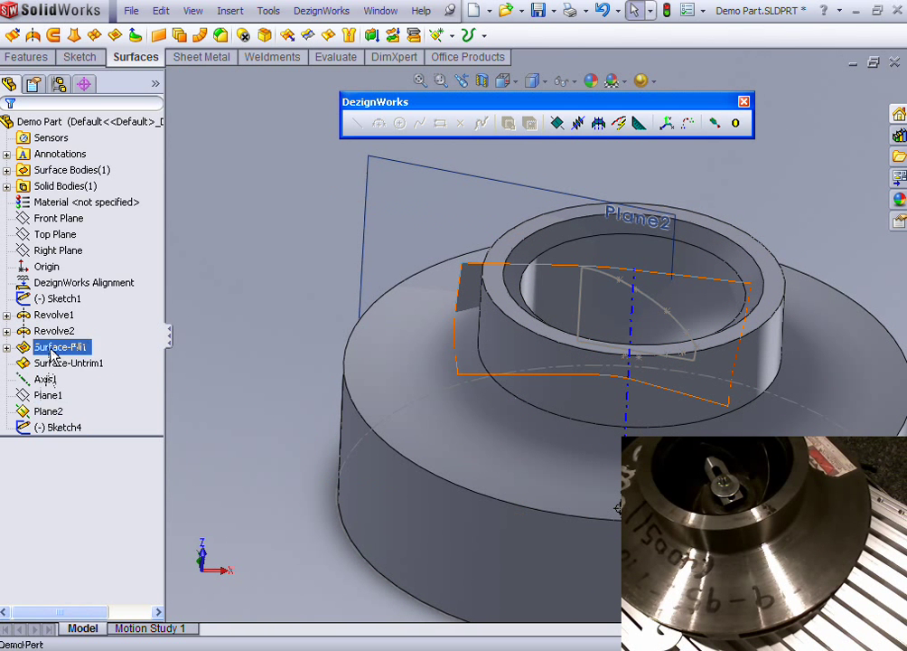
right_click(53, 362)
left_click(61, 311)
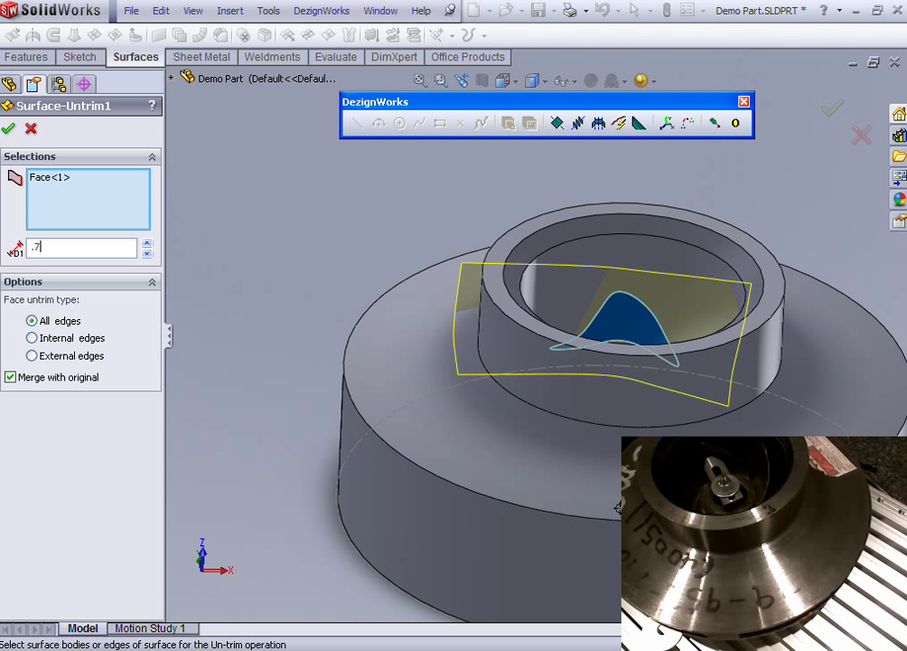
key("Return")
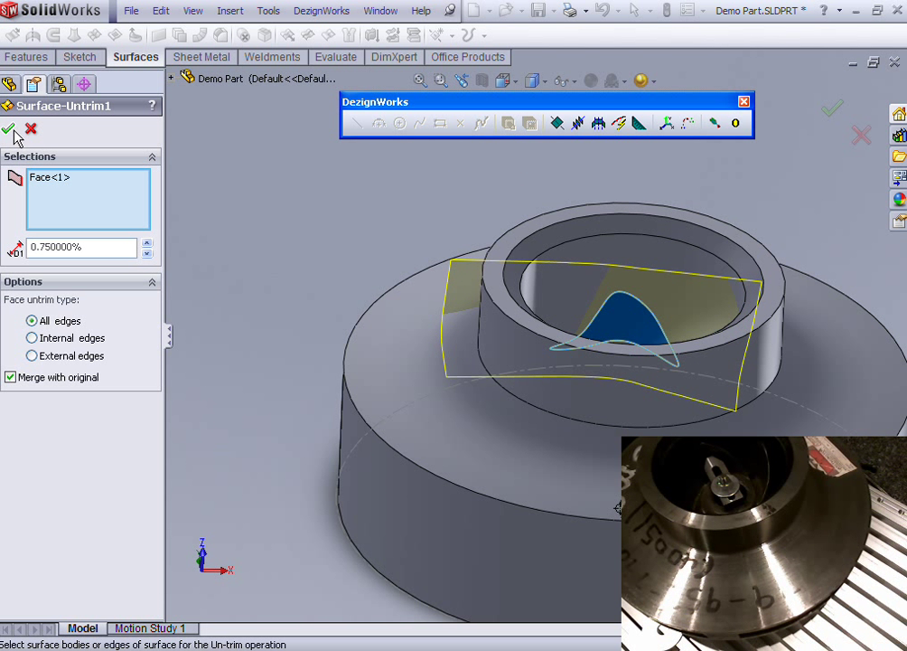
middle_click_drag(322, 192, 321, 197)
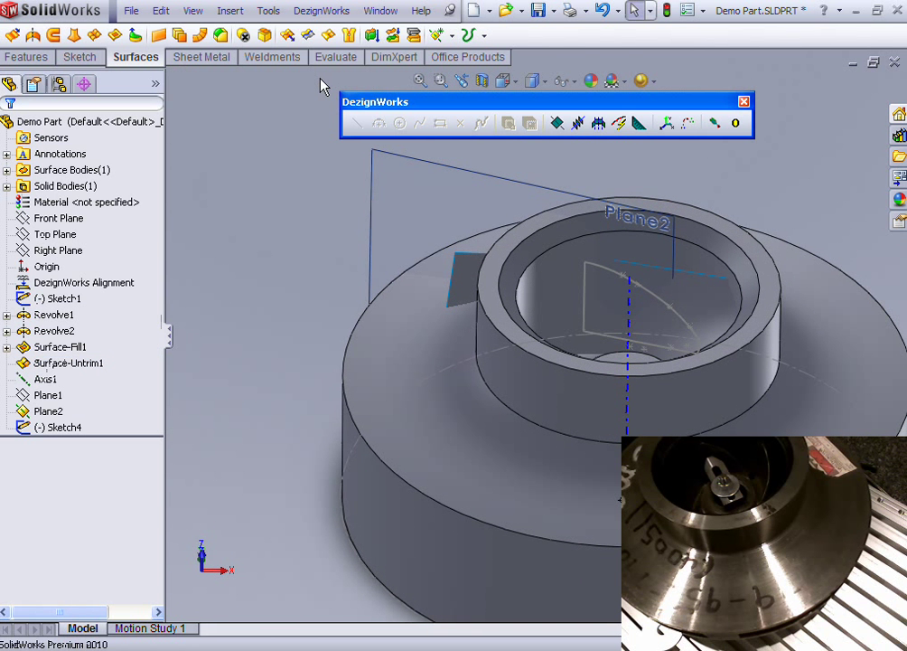
- Trim the extended surface with Sketch4, keeping the blade-shaped piece inside the ring
left_click(307, 36)
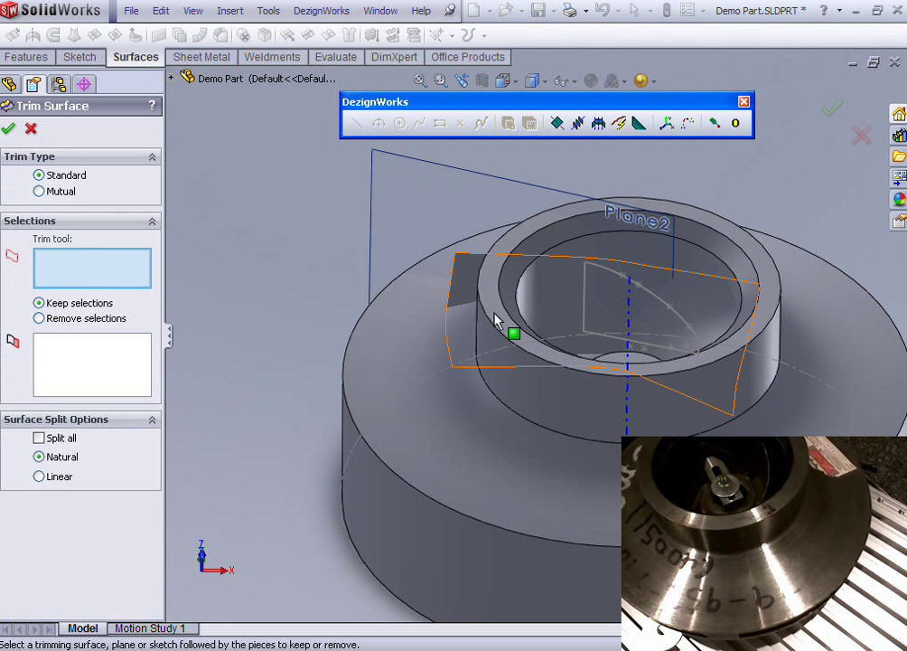
left_click(647, 302)
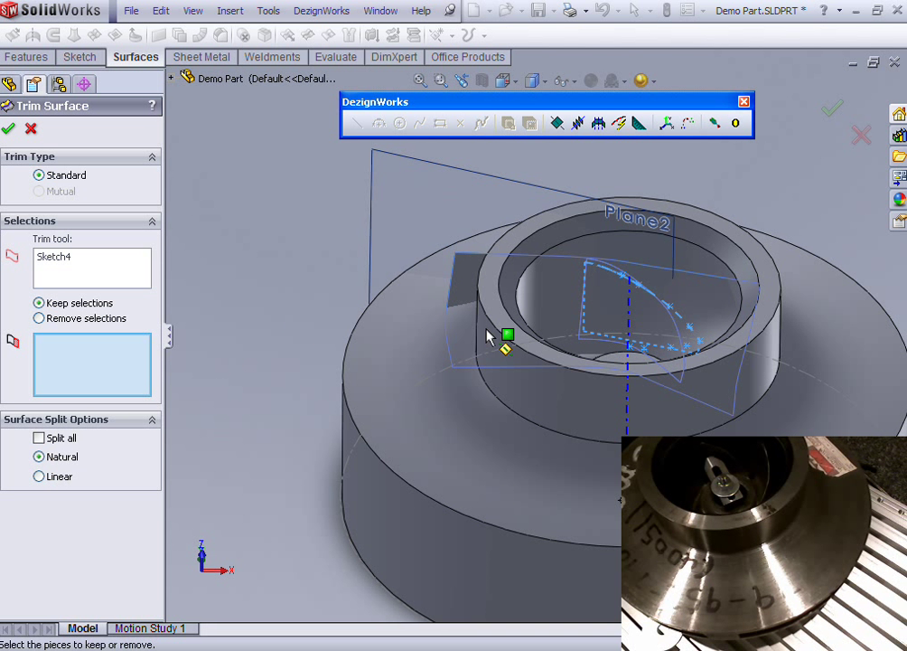
left_click(649, 325)
middle_click_drag(649, 325, 337, 305)
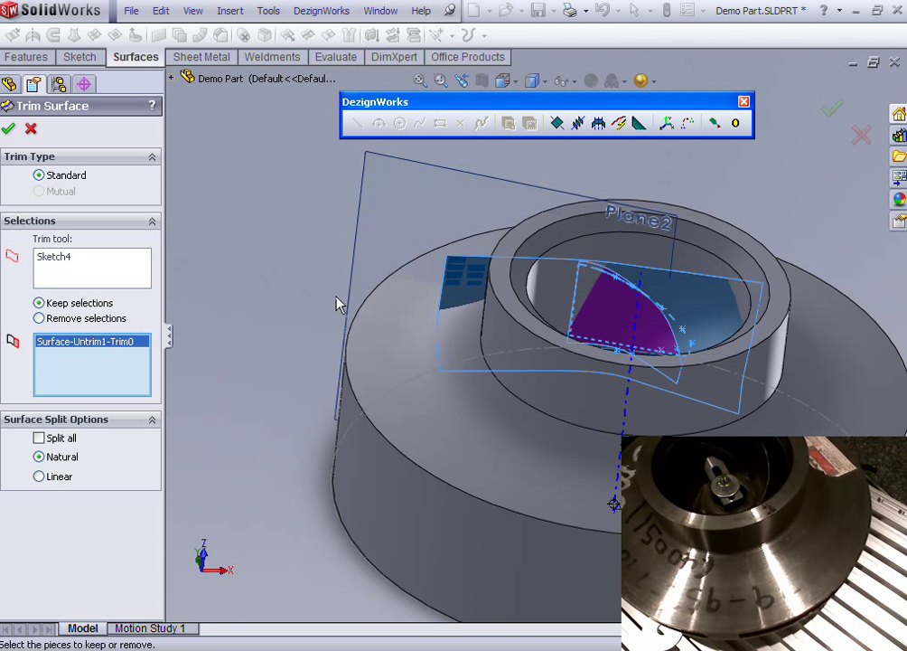
left_click(9, 130)
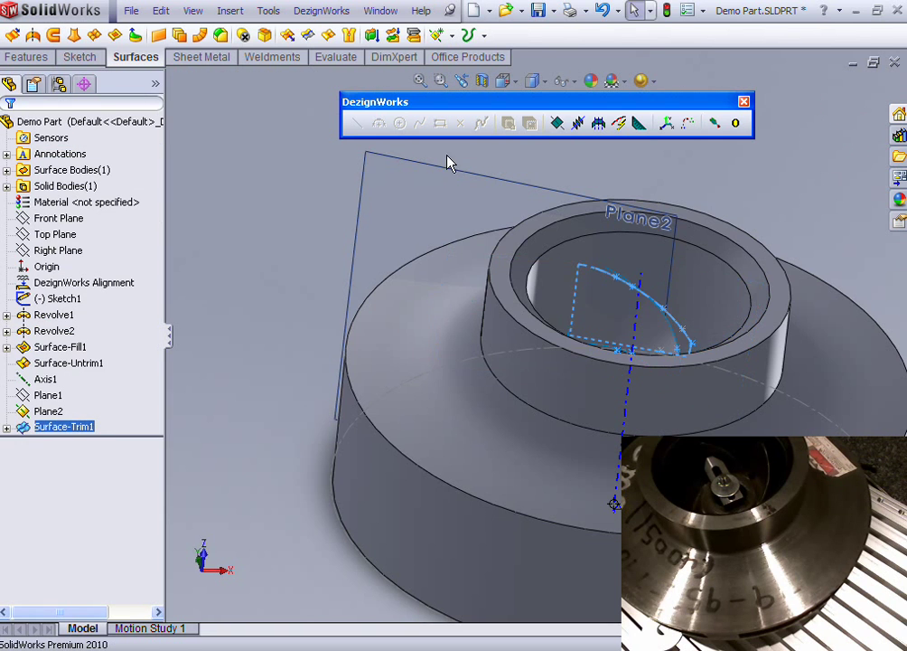
middle_click_drag(449, 160, 406, 216)
middle_click_drag(289, 248, 379, 194)
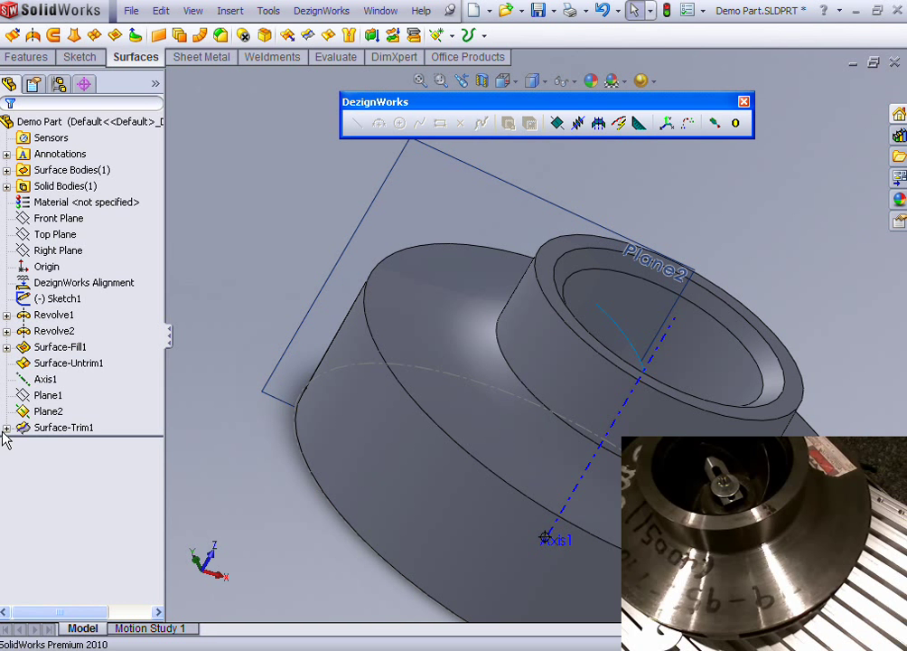
- Reopen Sketch4 to inspect its lower straight line, then rebuild the trim
left_click(6, 427)
right_click(74, 443)
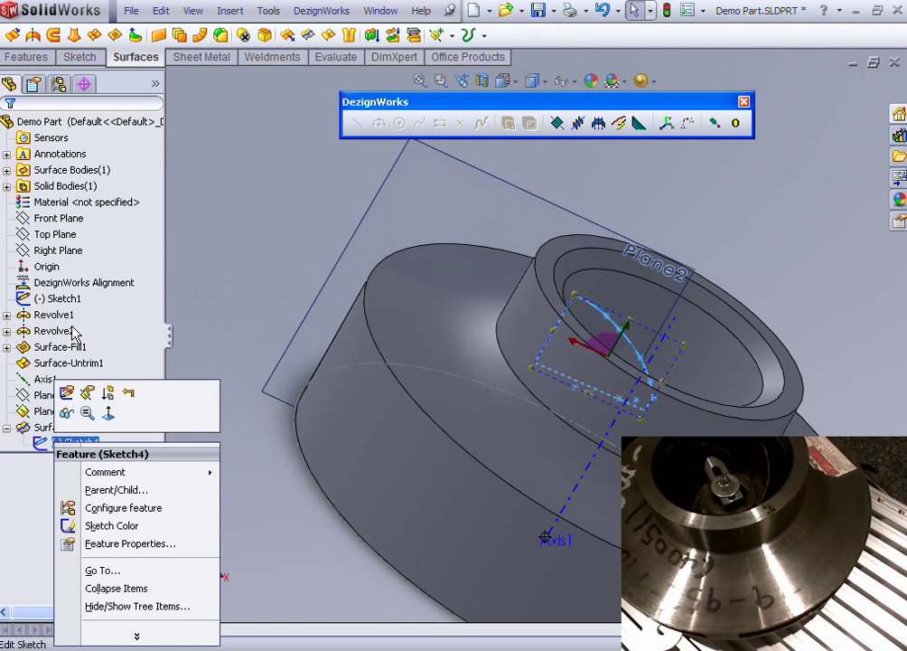
left_click(67, 394)
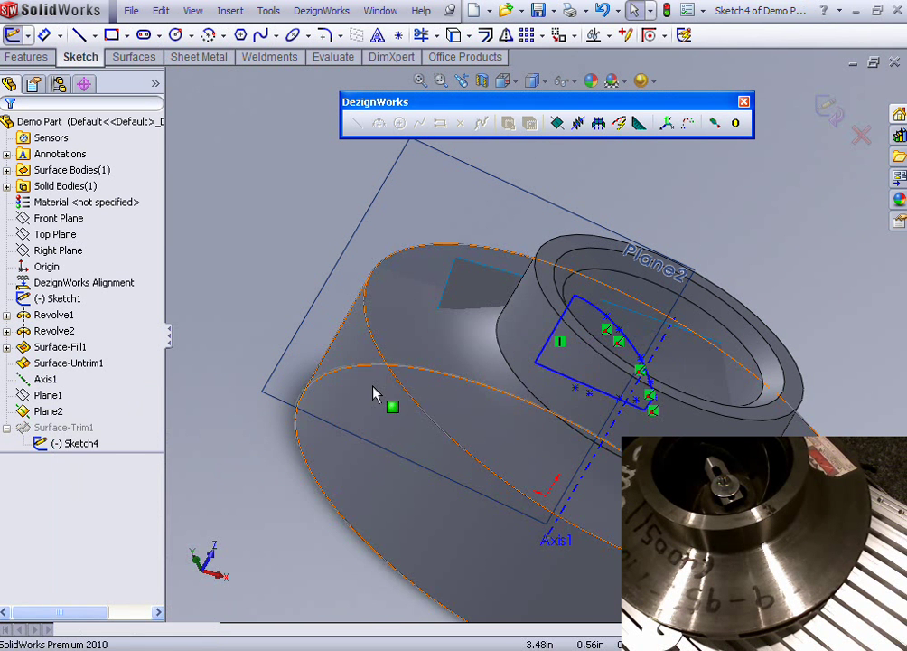
left_click(579, 401)
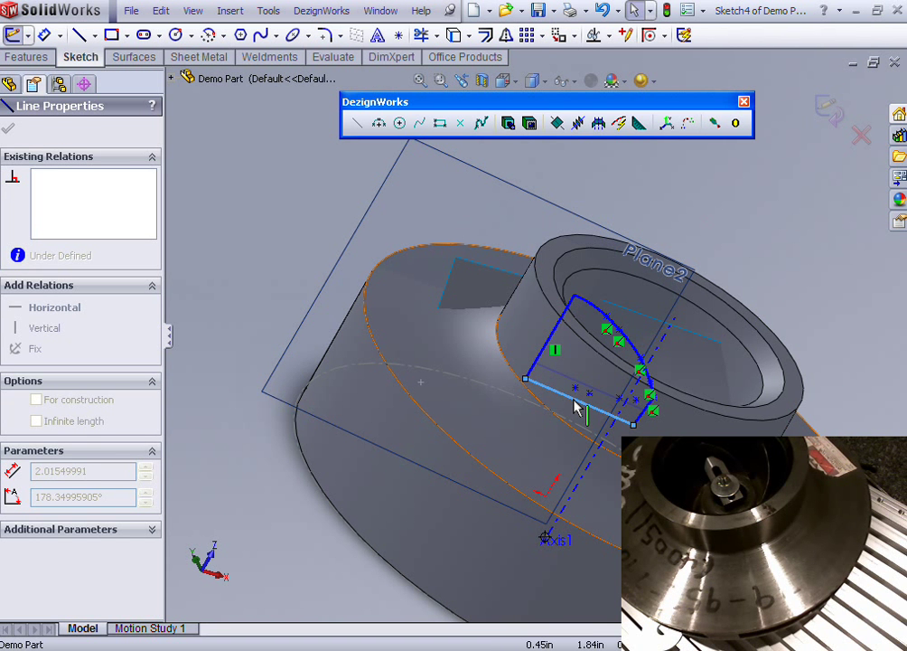
left_click(9, 133)
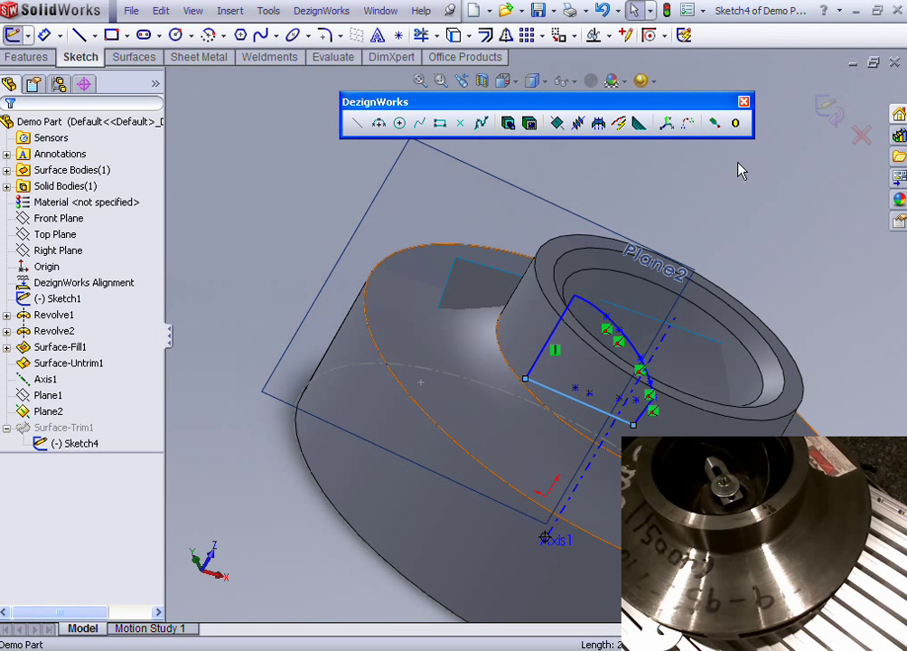
left_click(826, 111)
mouse_move(782, 172)
middle_mouse_down()
mouse_move(741, 254)
mouse_move(706, 290)
mouse_move(718, 295)
middle_mouse_up()
- Lengthen Sketch4's vertical line slightly, to about 1.77, and rebuild the trimmed blade
left_click(76, 443)
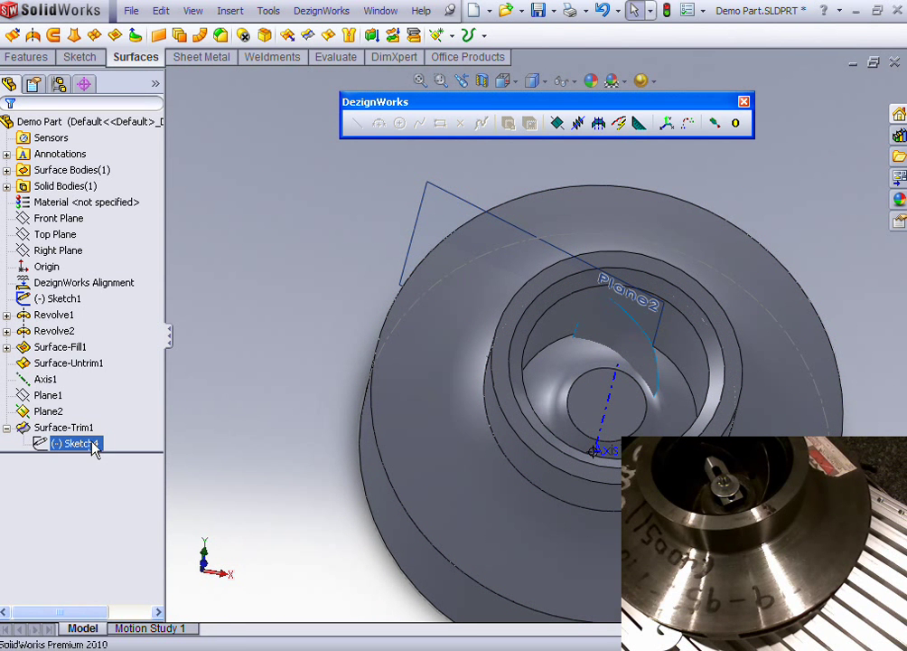
right_click(86, 448)
left_click(94, 383)
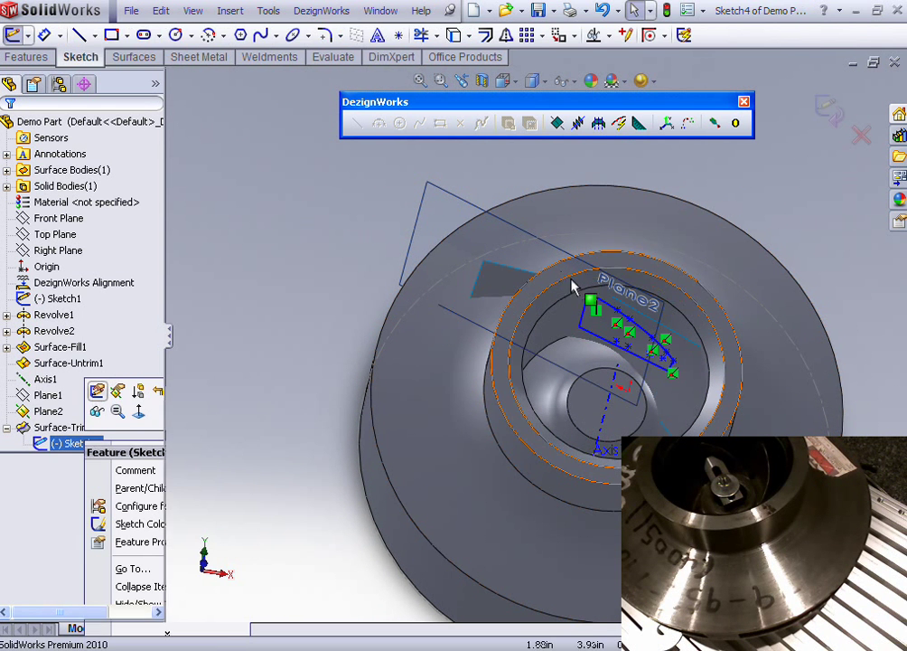
left_click_drag(578, 315, 572, 304)
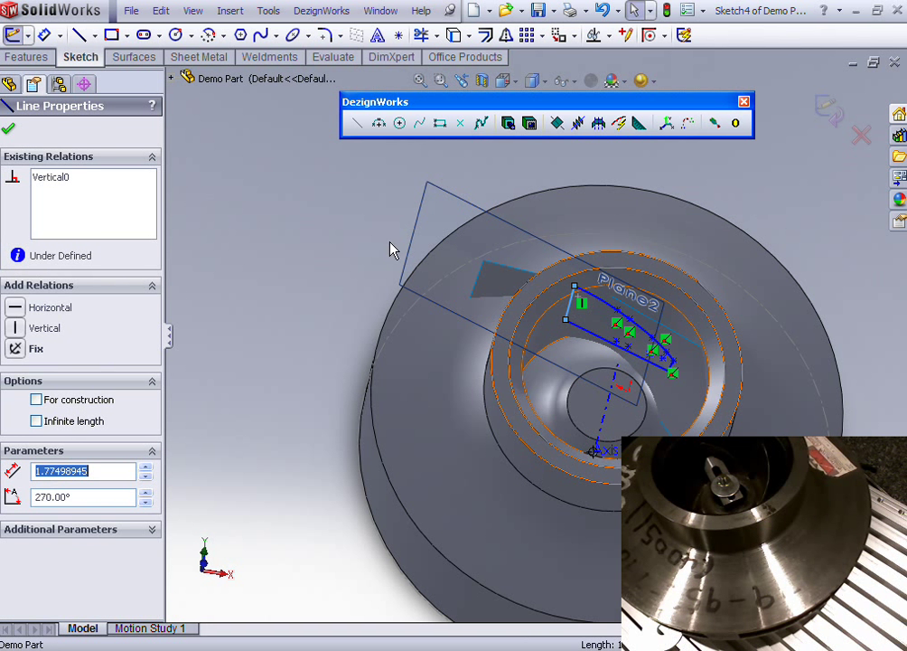
left_click(8, 128)
mouse_move(836, 115)
middle_mouse_down()
mouse_move(806, 196)
mouse_move(842, 253)
mouse_move(817, 226)
mouse_move(792, 217)
mouse_move(775, 243)
mouse_move(780, 251)
middle_mouse_up()
scroll(780, 246, "down", 3)
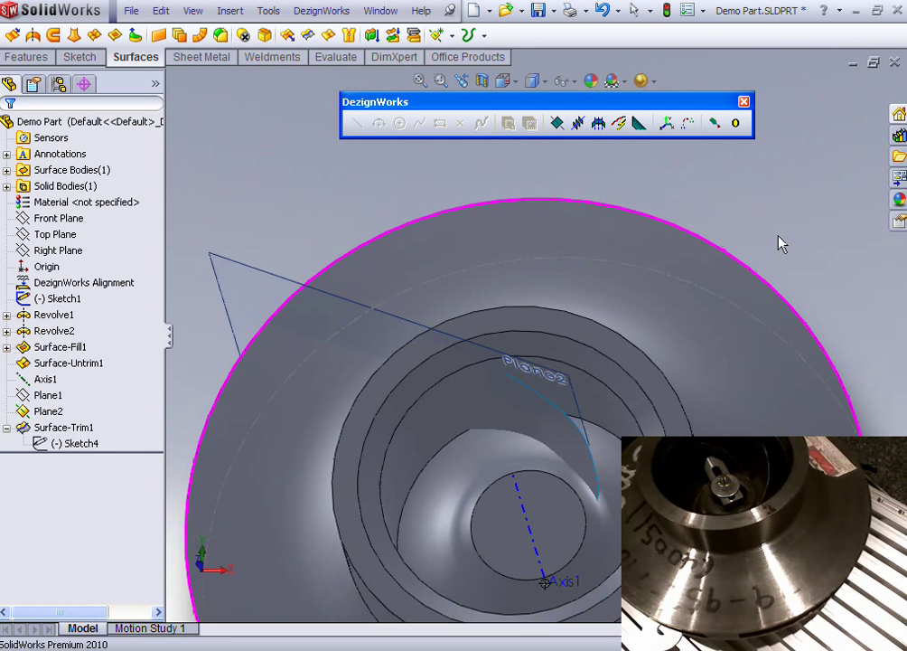
- Thicken Surface-Trim1 by 0.05in toward the opposite side of the surface
left_click(371, 36)
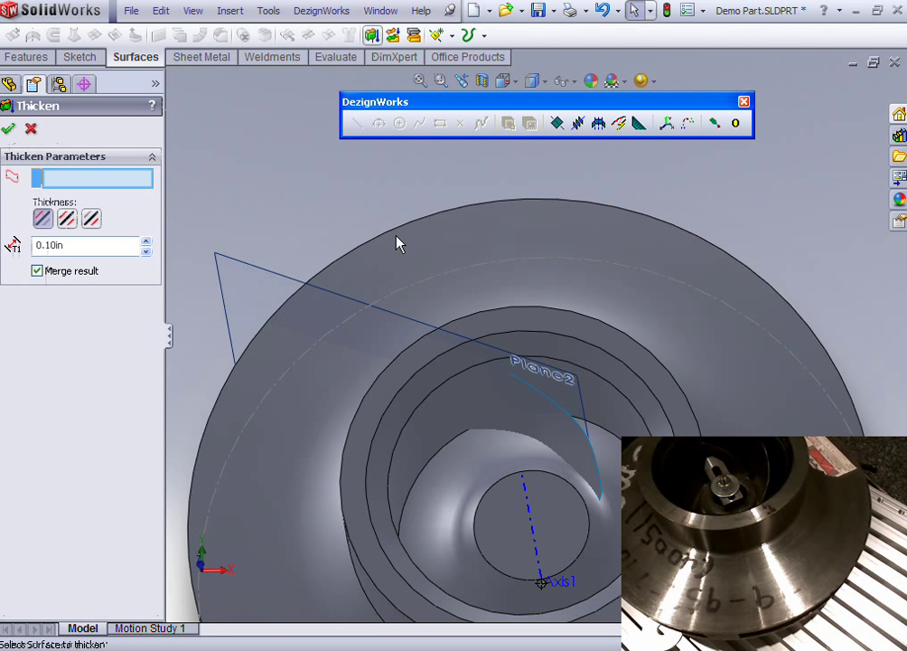
left_click(529, 430)
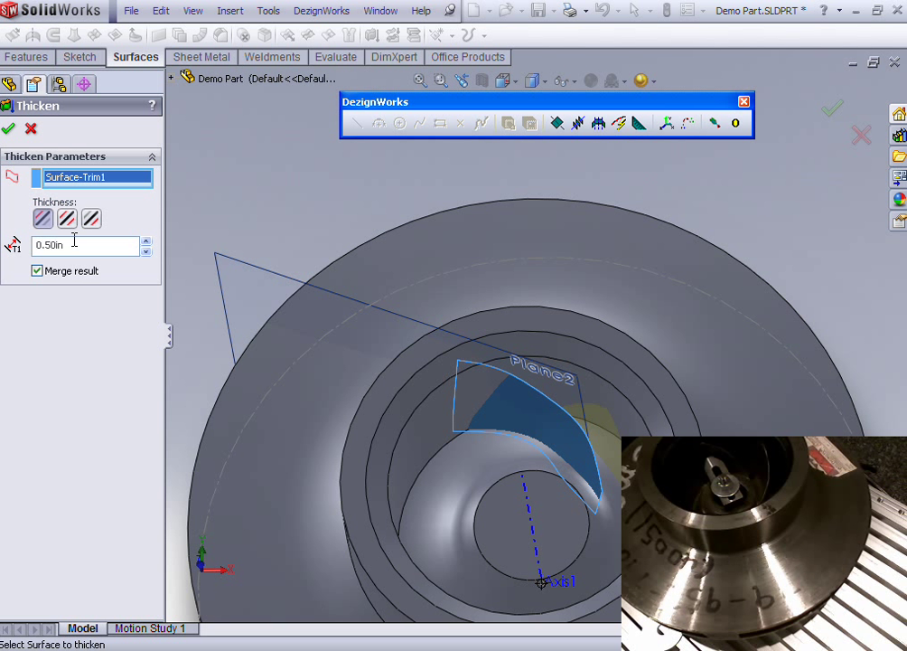
type(".05")
key("Return")
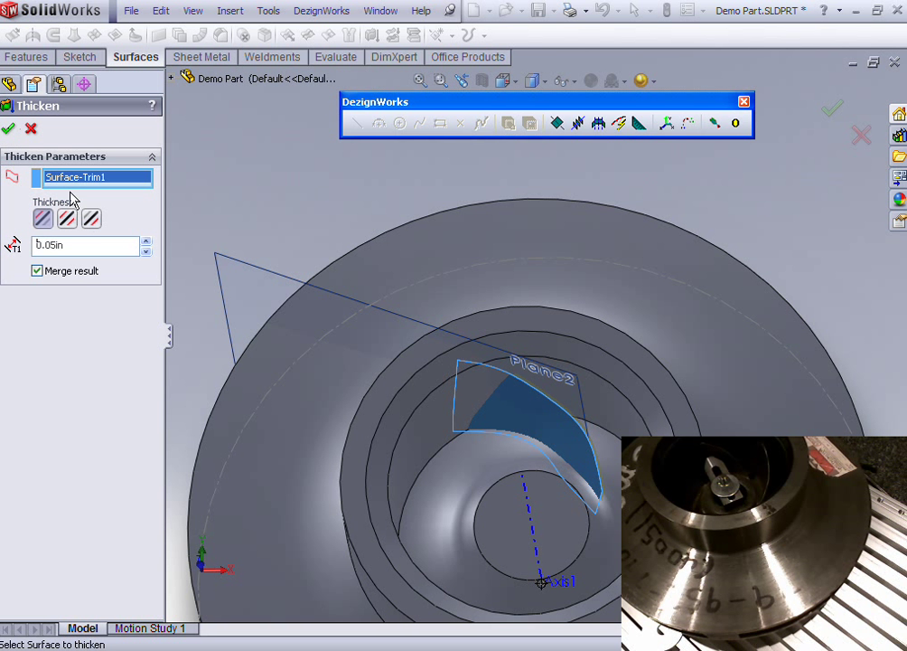
middle_click_drag(385, 369, 271, 352)
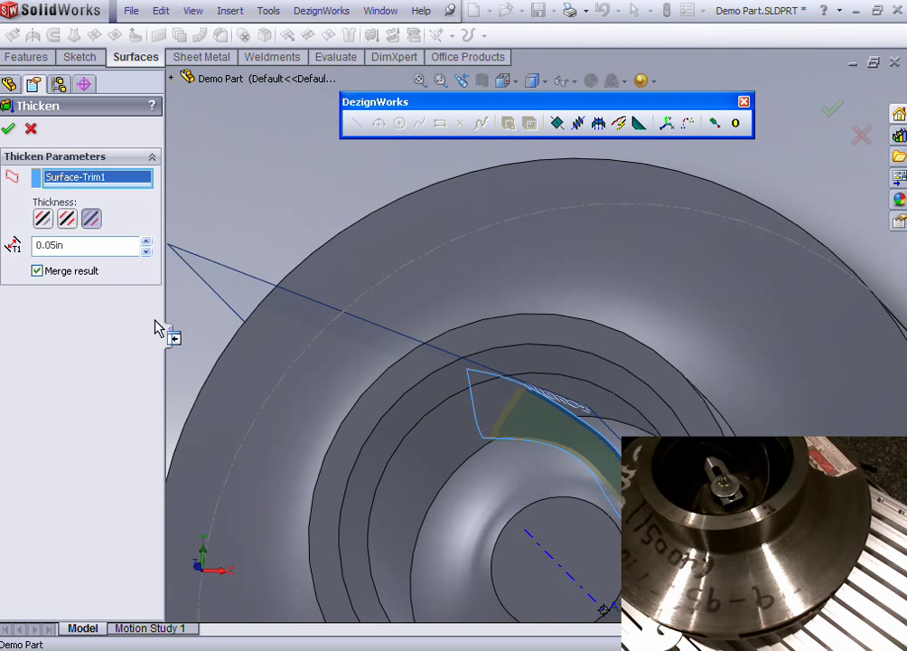
left_click(42, 219)
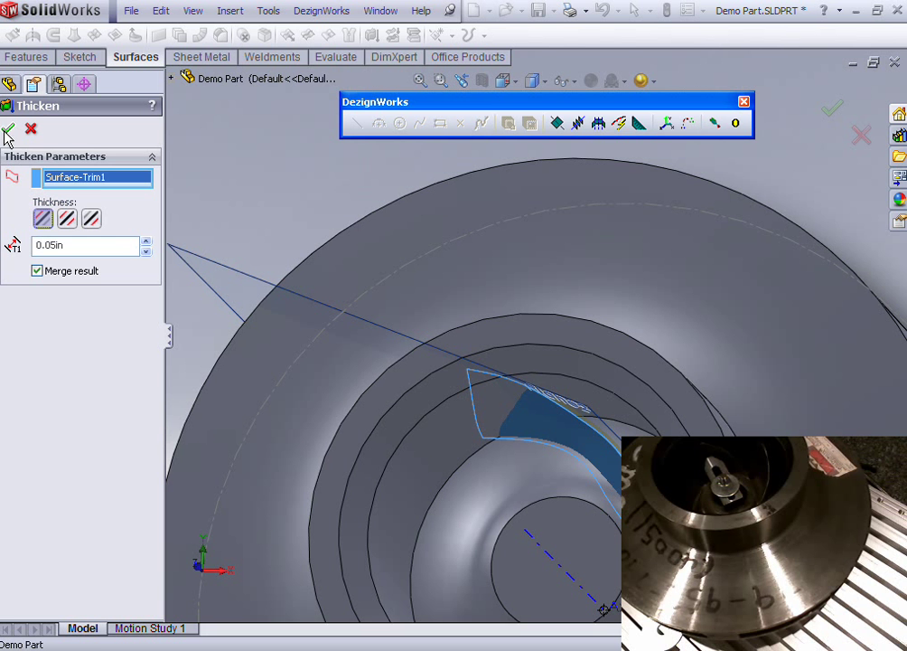
middle_click_drag(310, 348, 315, 280)
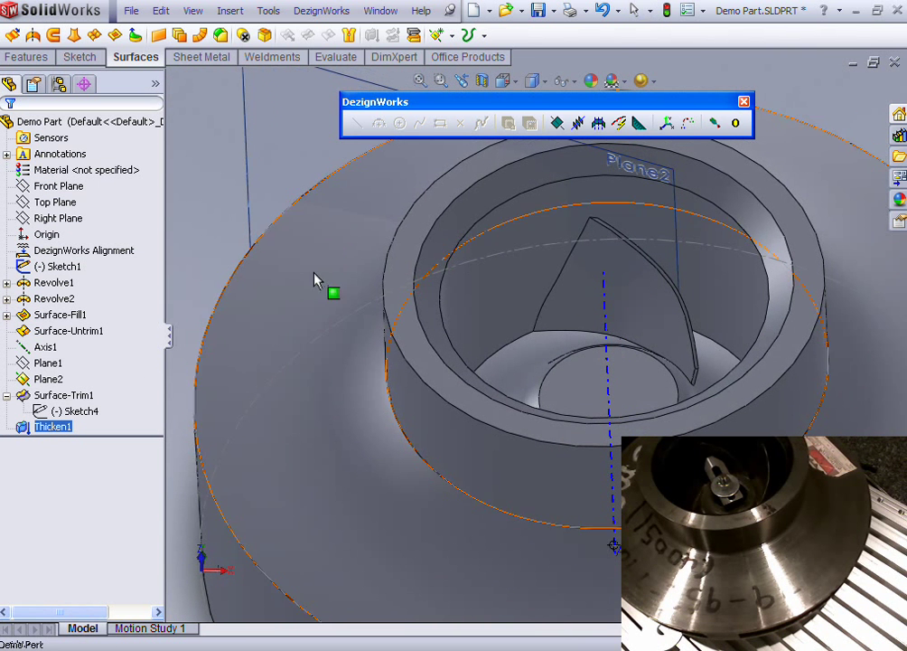
- Edit Thicken1 so the blade stays a separate, unmerged body
right_click(51, 436)
left_click(62, 359)
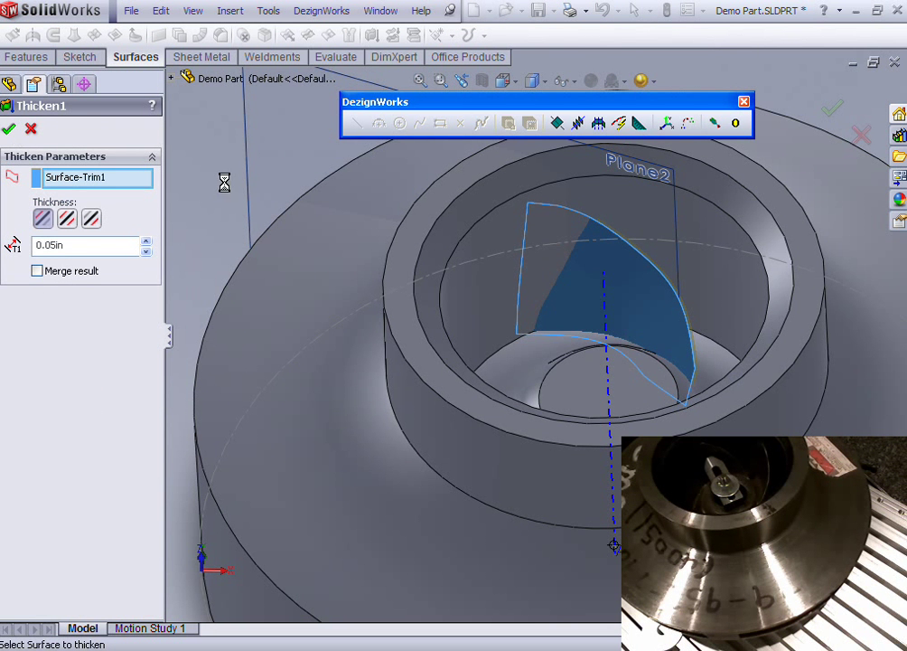
middle_click_drag(238, 215, 504, 261)
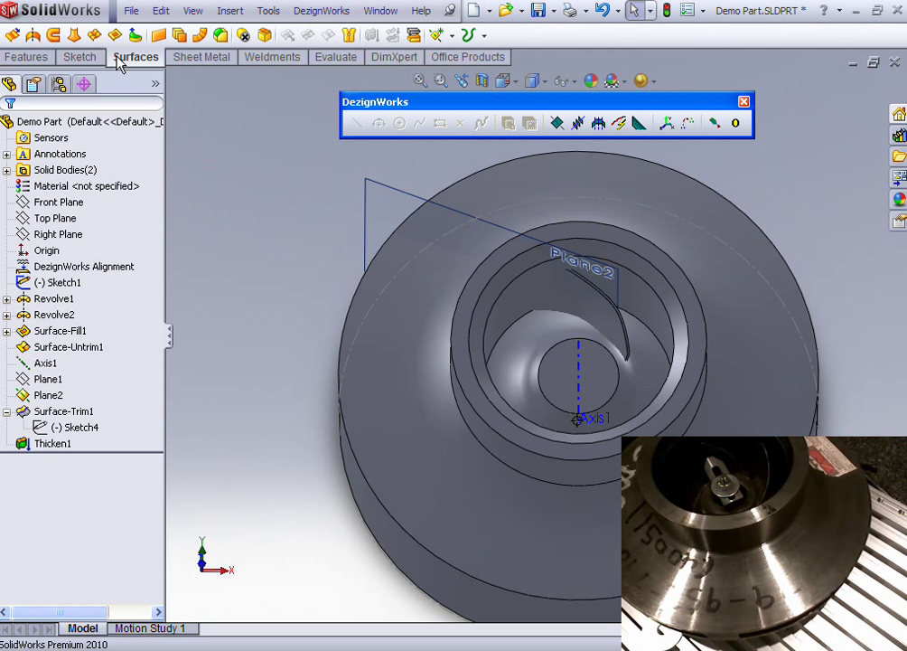
- Circular-pattern the Thicken1 blade body 5 times over 360° around the rim edge
left_click(36, 56)
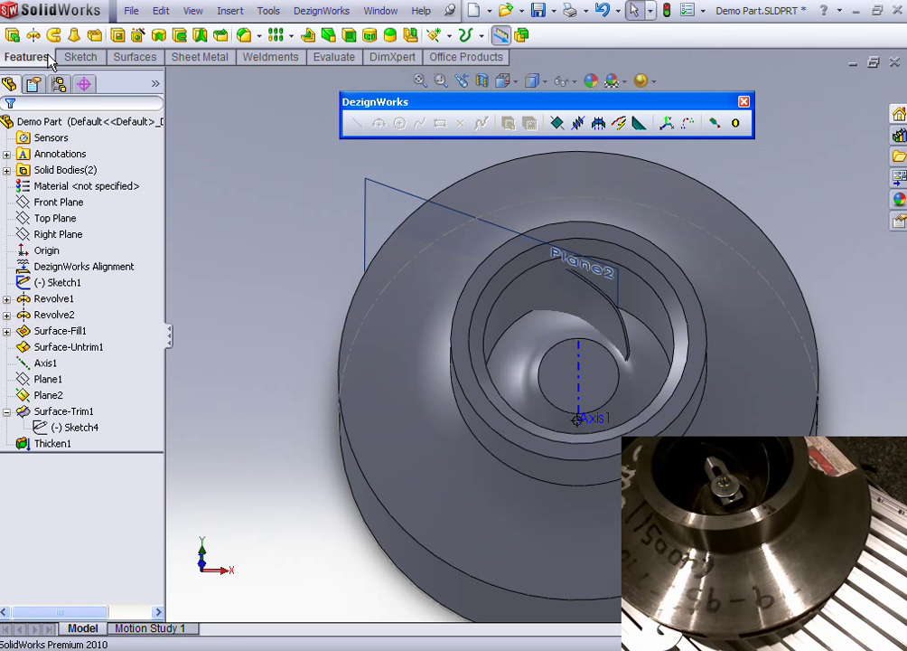
left_click(291, 35)
left_click(312, 73)
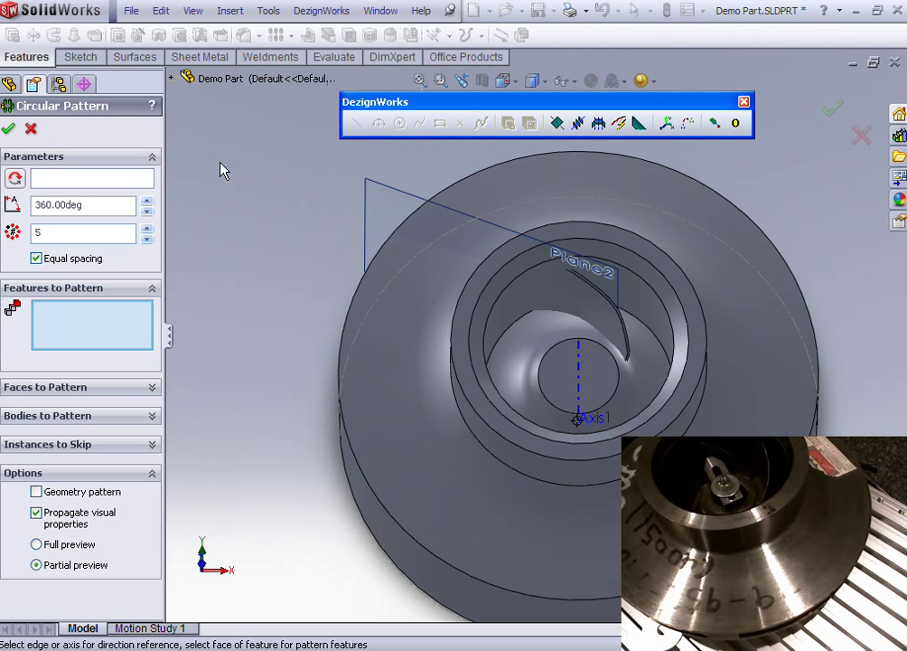
left_click(126, 180)
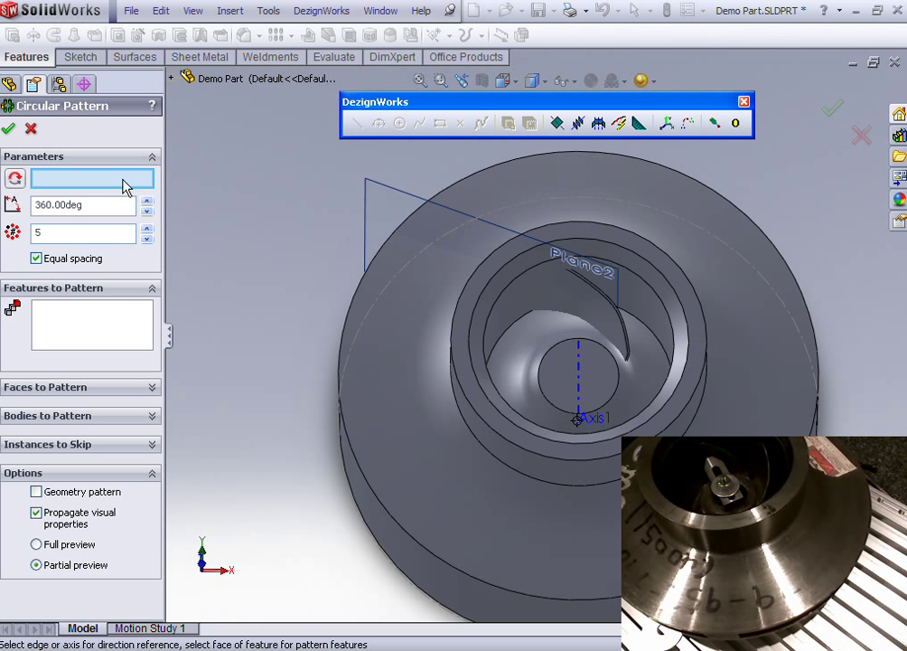
left_click(558, 232)
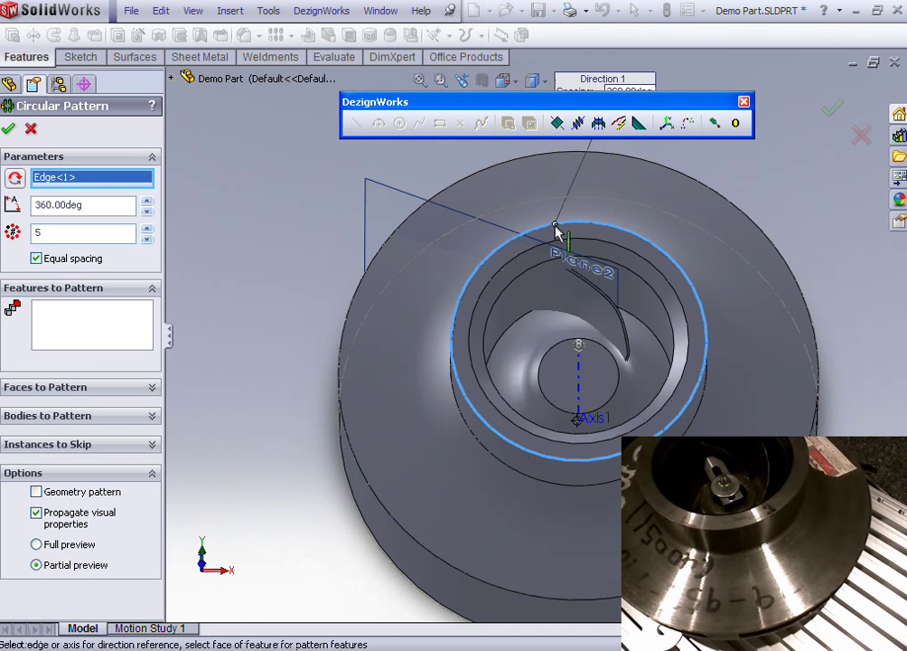
left_click(113, 420)
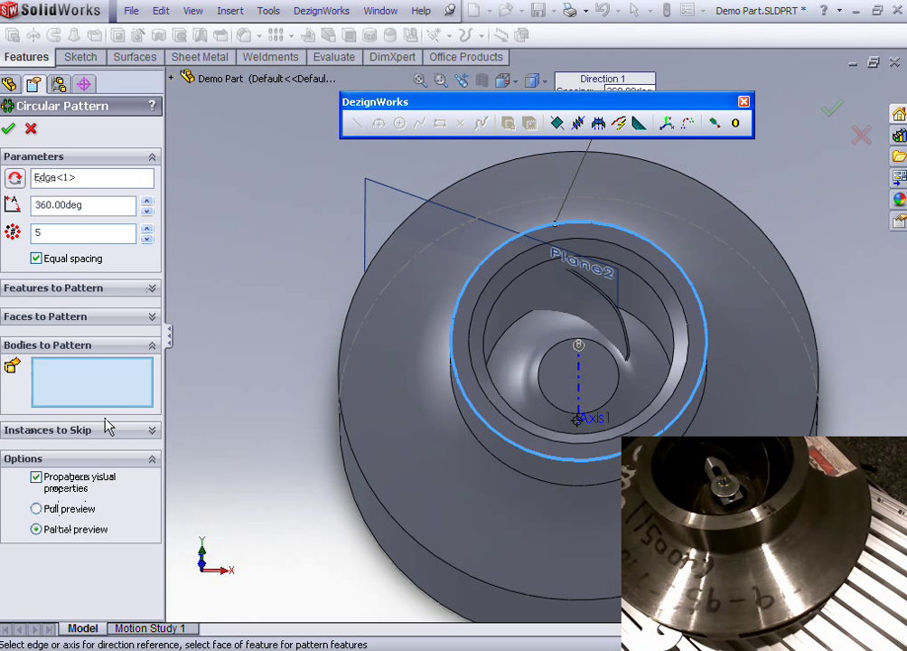
left_click(588, 311)
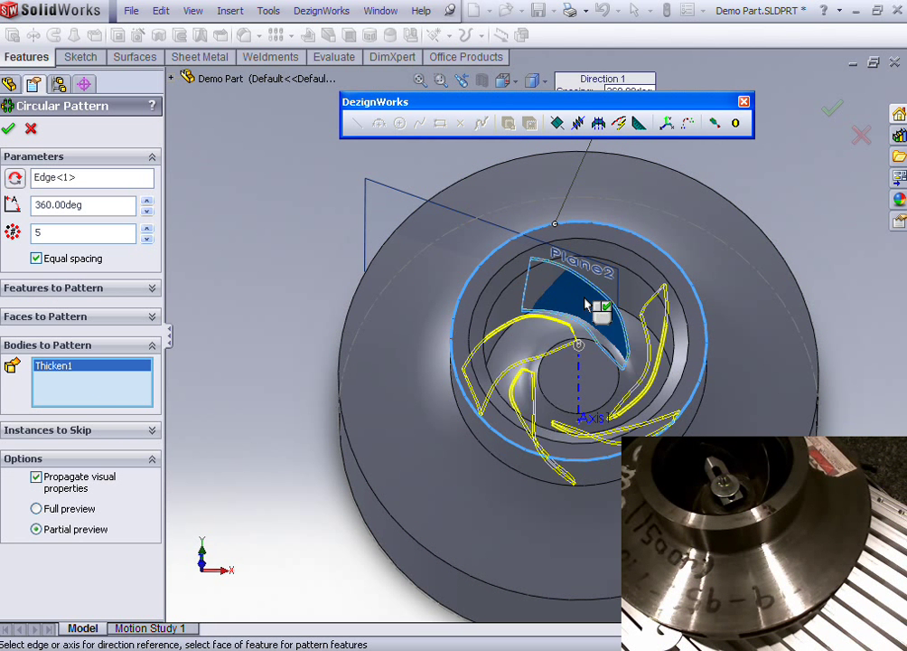
left_click(7, 130)
middle_click_drag(328, 320, 245, 287)
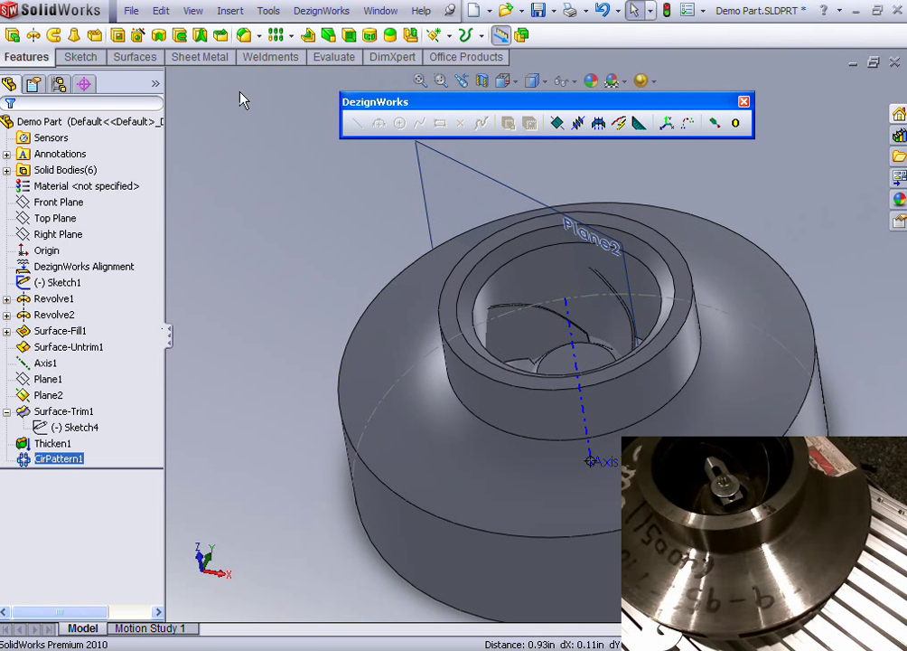
- Combine the impeller body, original blade and patterned blades into one solid
left_click(521, 41)
middle_click_drag(418, 206, 515, 388)
left_click(524, 274)
left_click(541, 334)
left_click(425, 271)
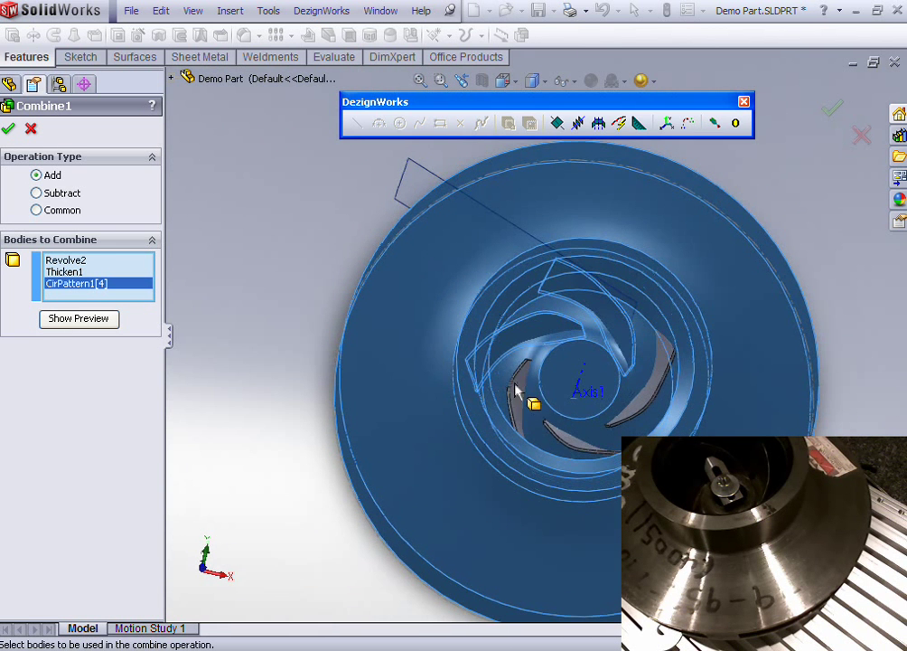
left_click(521, 392)
left_click(647, 411)
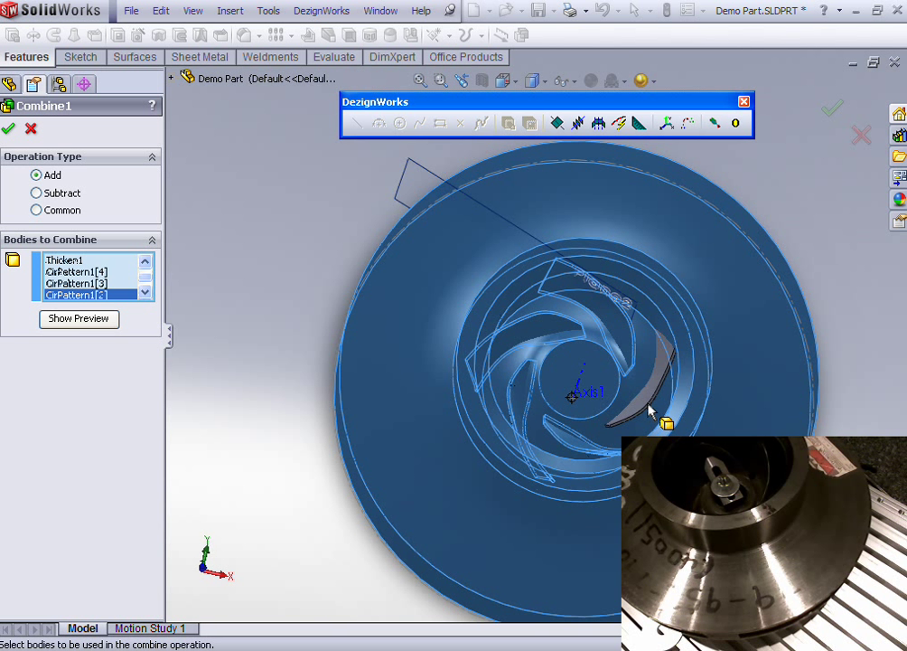
left_click(647, 410)
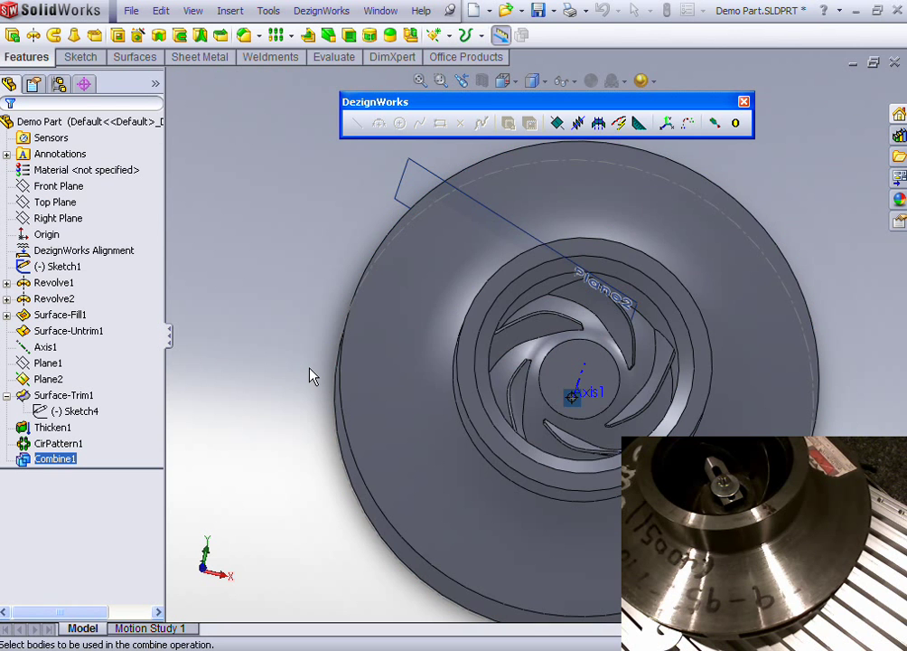
middle_click_drag(310, 372, 631, 223)
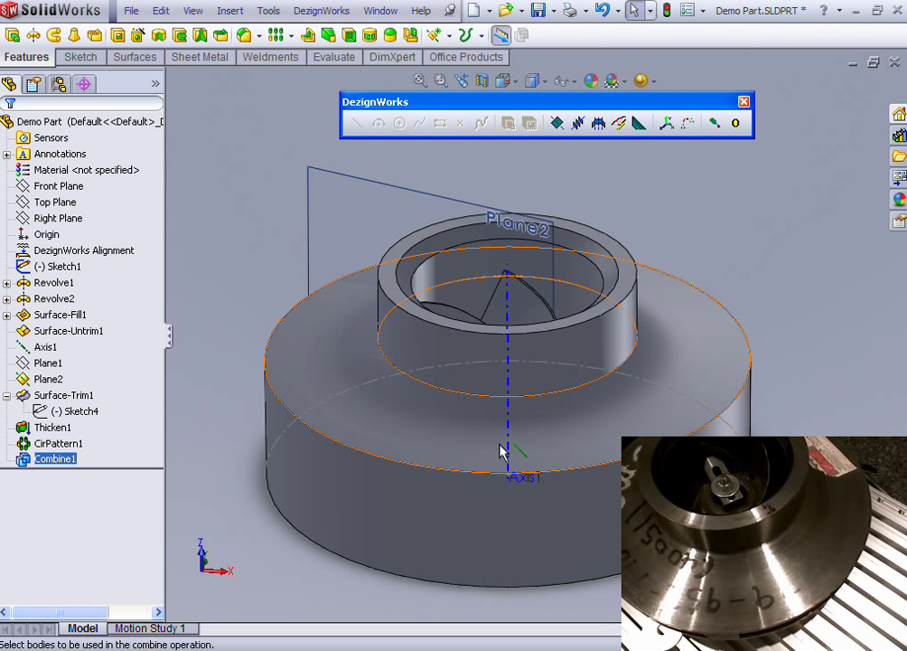
- Sketch on the Front Plane from the base's bottom circular edge and cut-extrude it blind
right_click(56, 187)
left_click(66, 157)
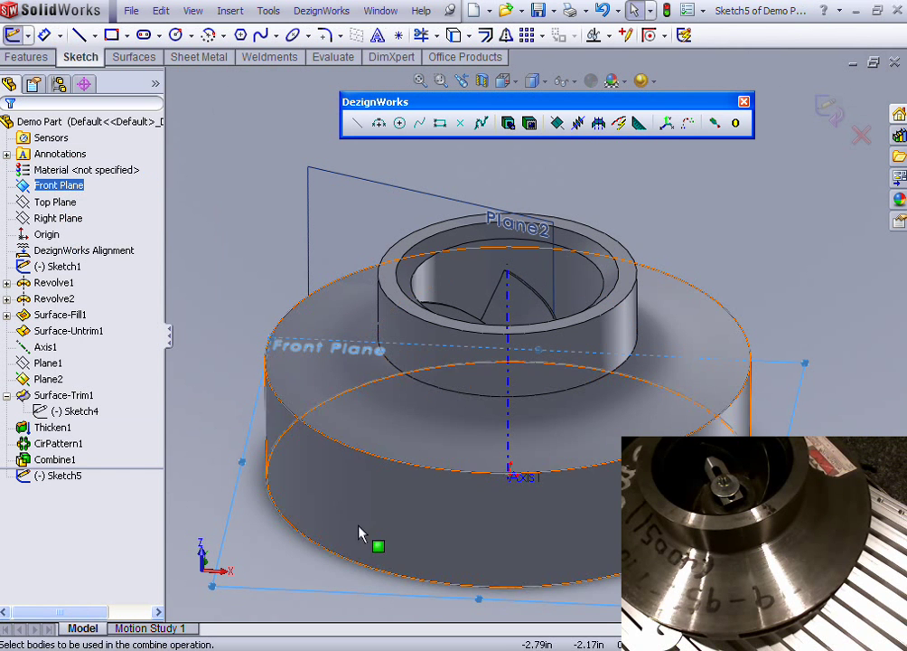
left_click(411, 580)
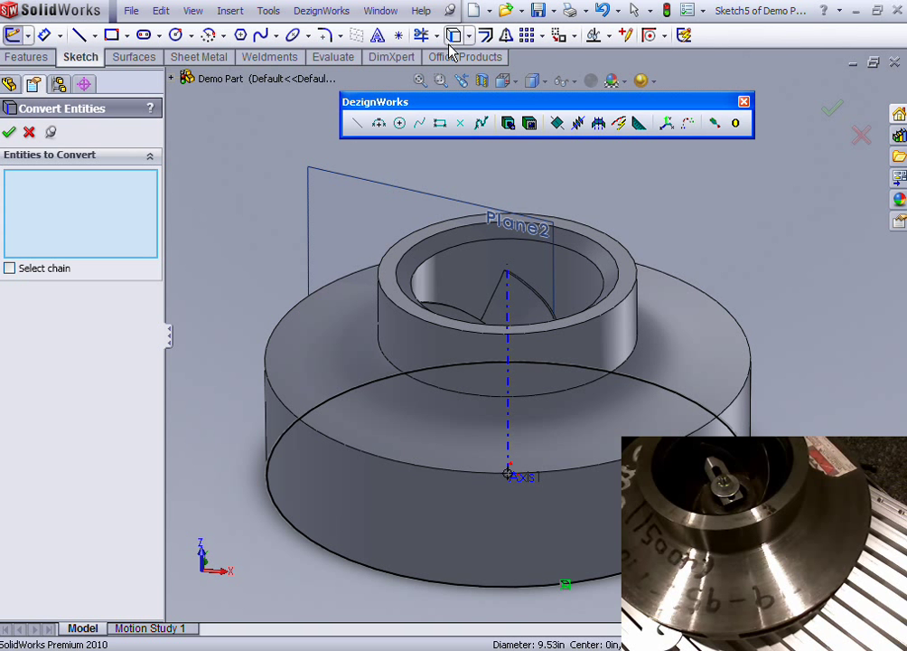
left_click(530, 123)
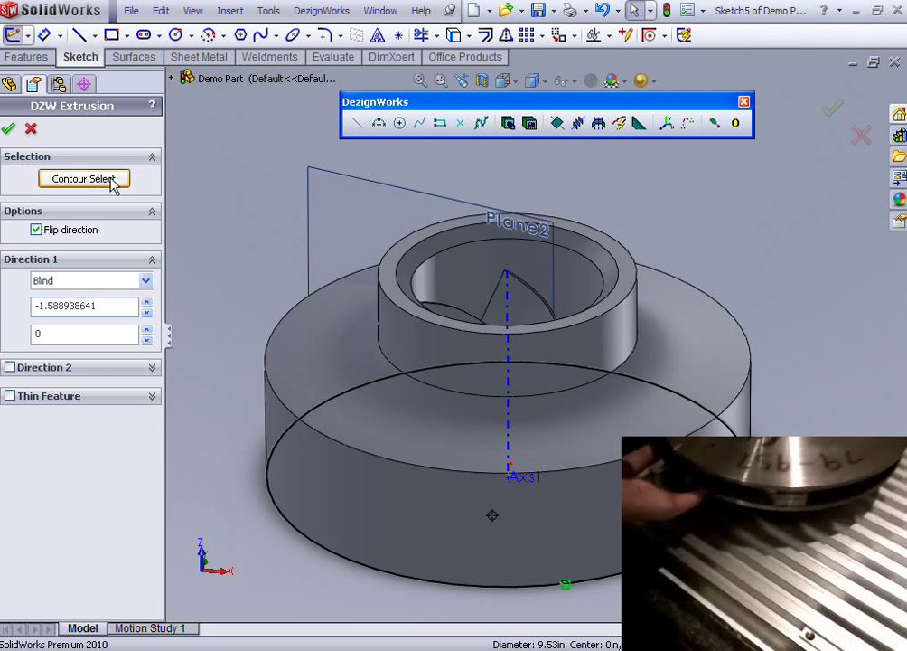
key("Return")
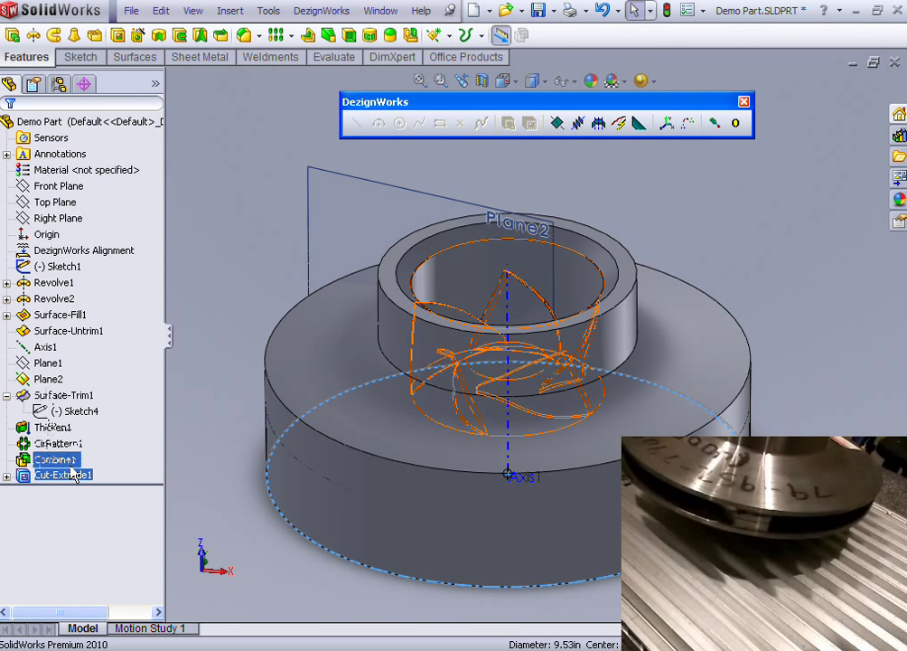
- Delete Sketch5 circle's On Edge relation and enlarge it from 9.53in to about 10.62in diameter
left_click(6, 475)
right_click(41, 495)
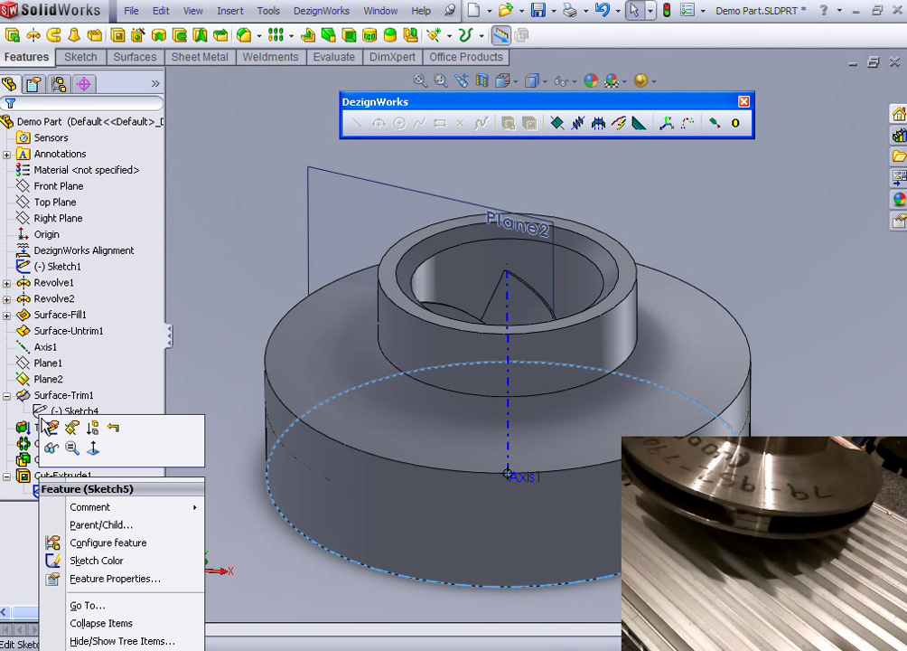
left_click(47, 428)
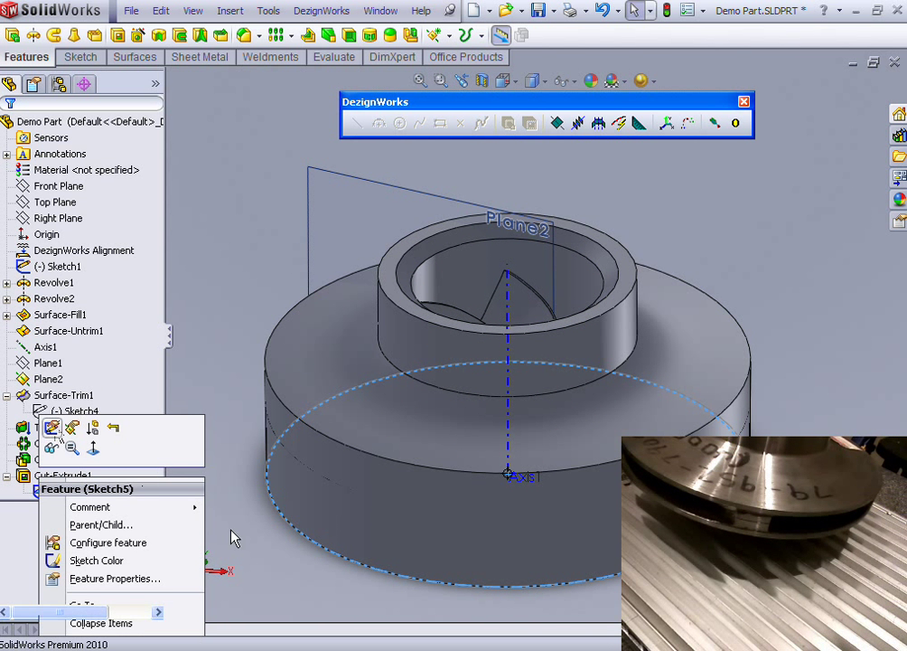
left_click(324, 551)
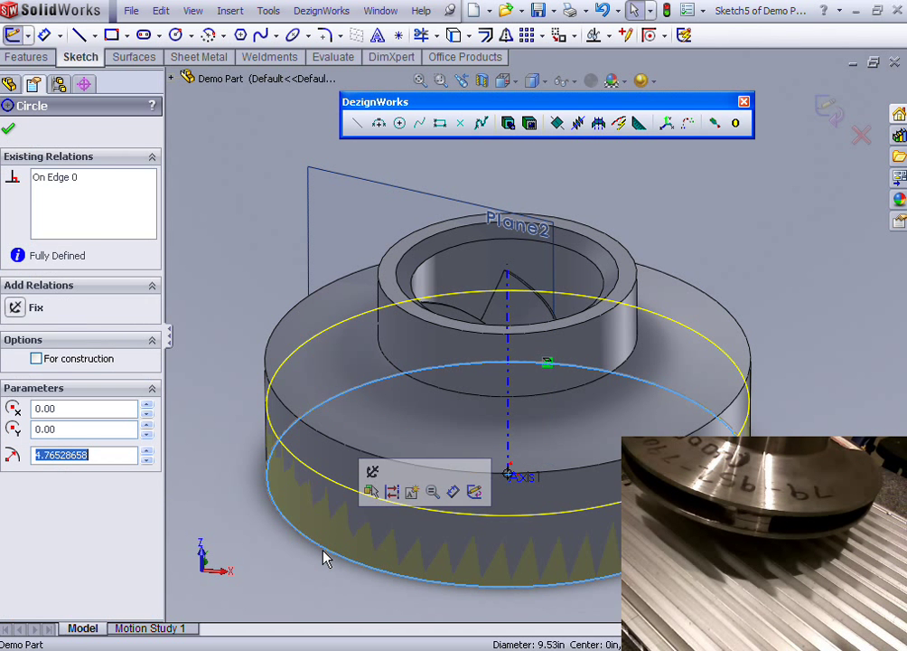
left_click(51, 180)
key("Delete")
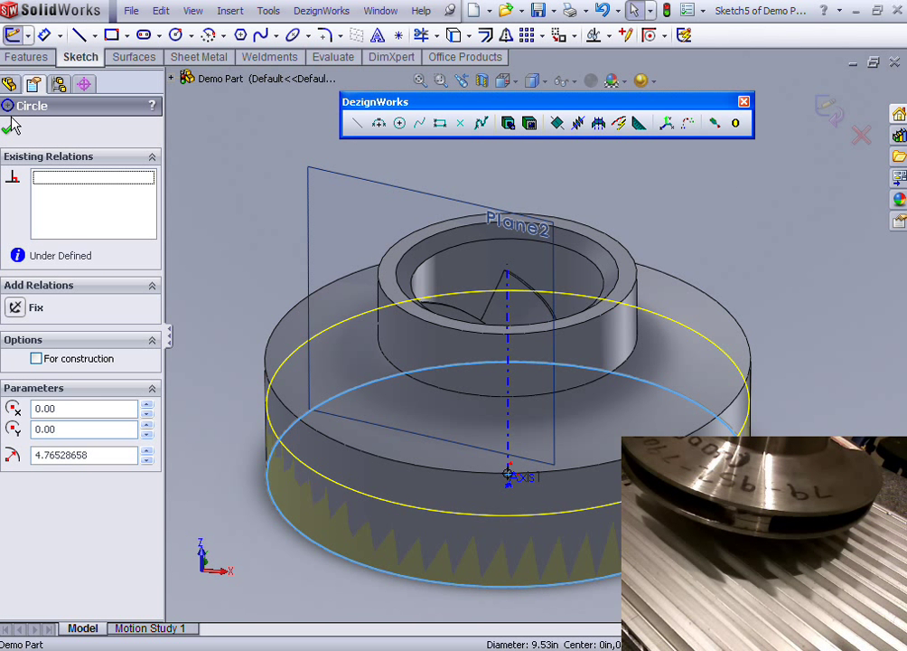
left_click(9, 128)
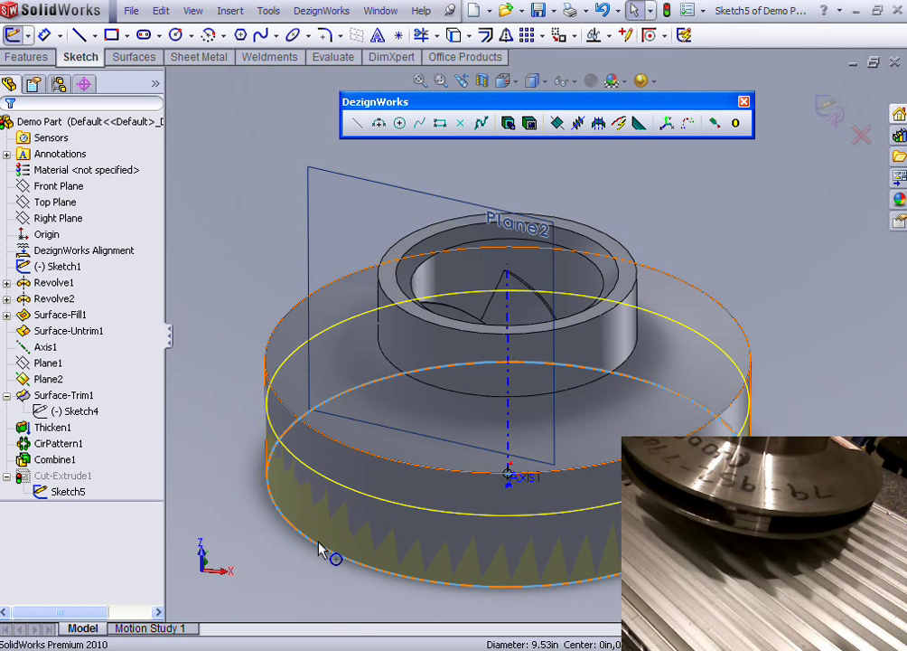
left_click_drag(321, 551, 301, 563)
left_click(827, 108)
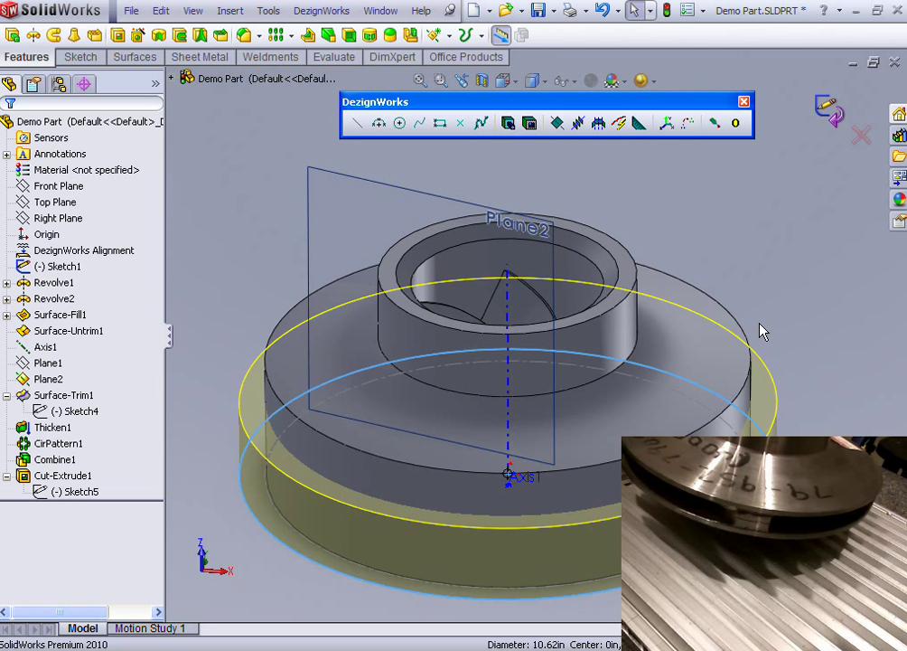
middle_click_drag(779, 329, 782, 309)
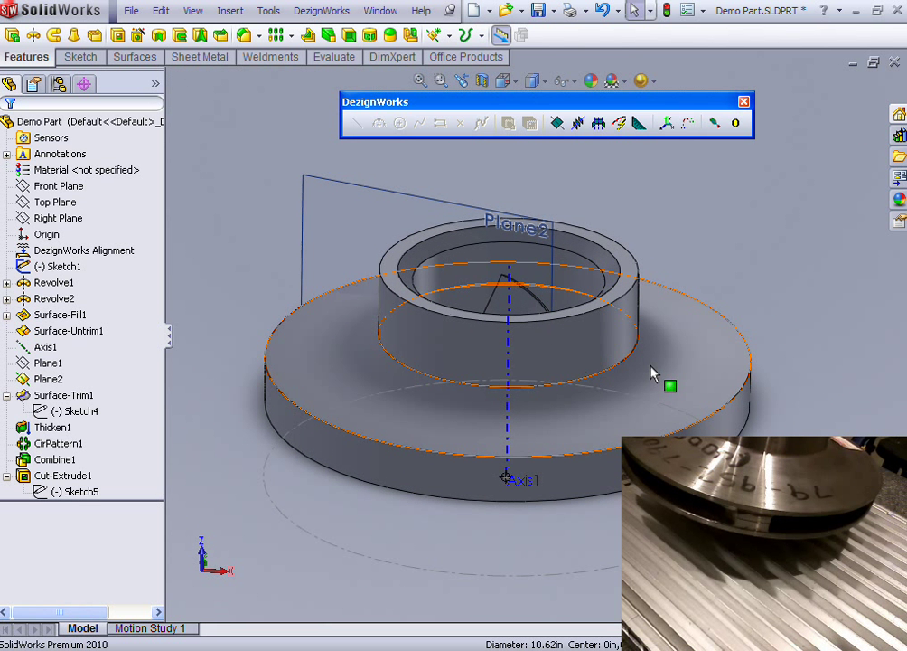
- Sketch on the Front Plane a measured construction circle of about 2.36 radius
right_click(54, 193)
left_click(62, 156)
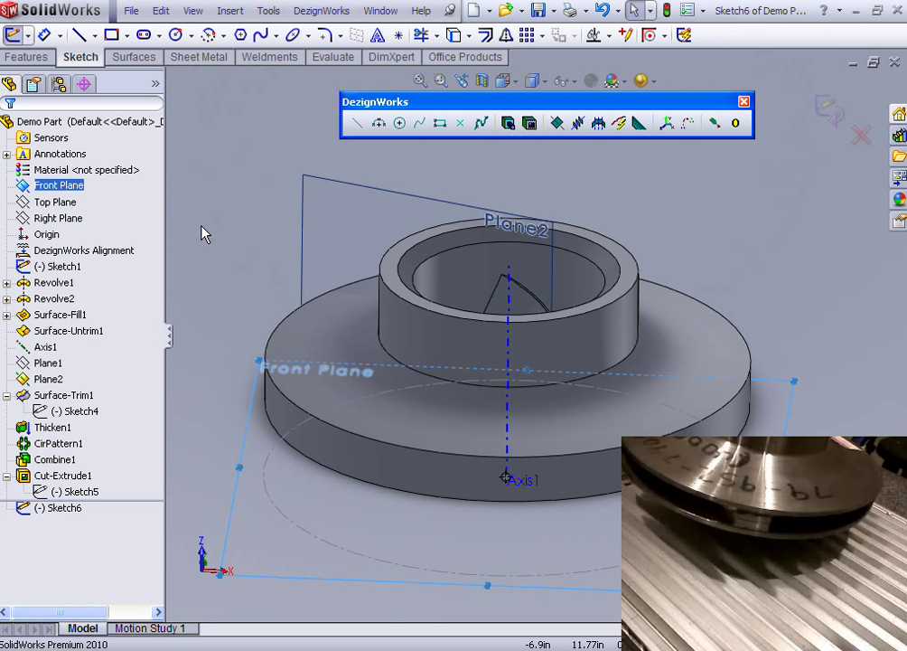
left_click(209, 35)
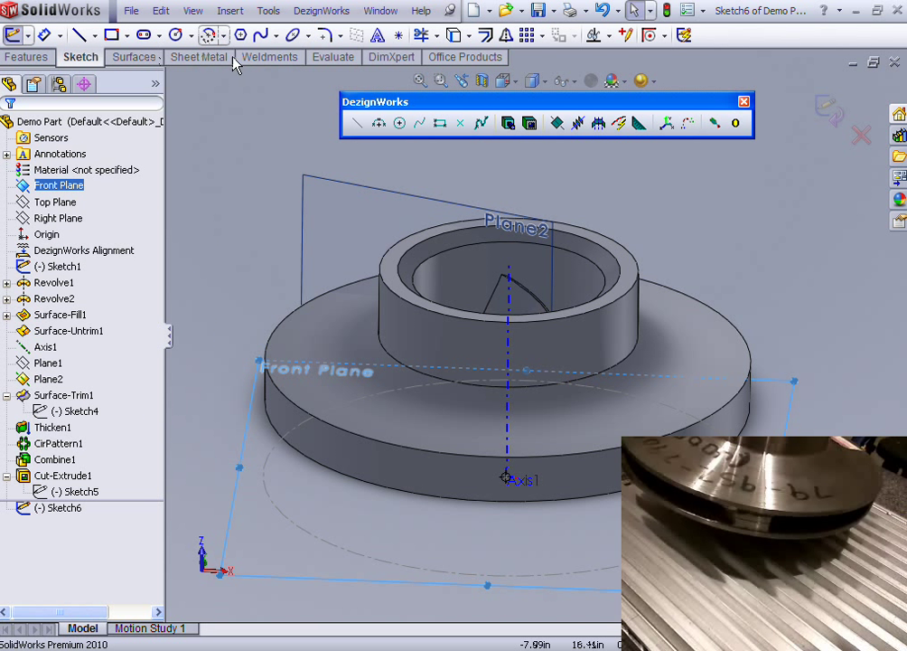
left_click(398, 124)
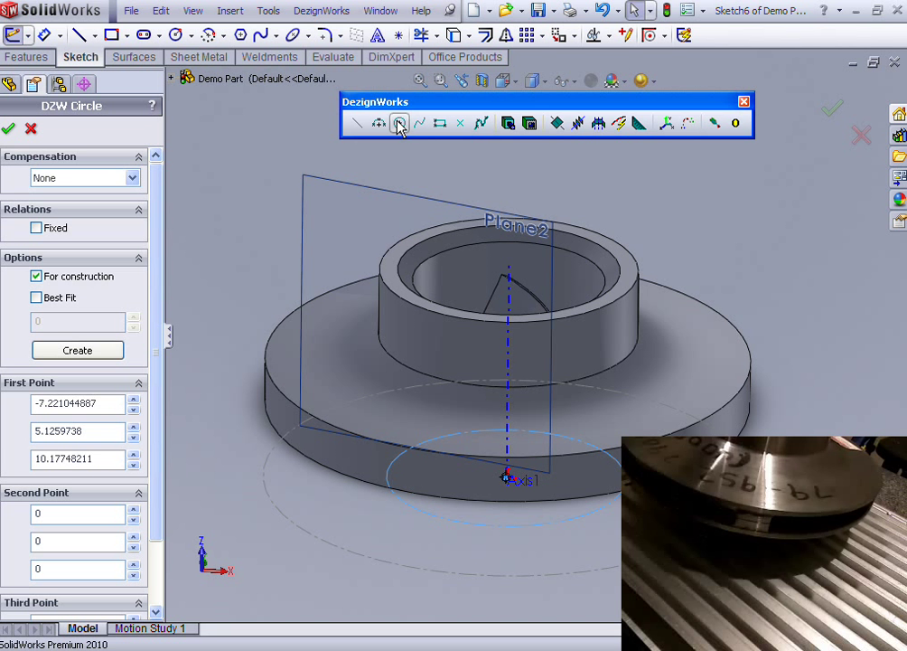
left_click(9, 131)
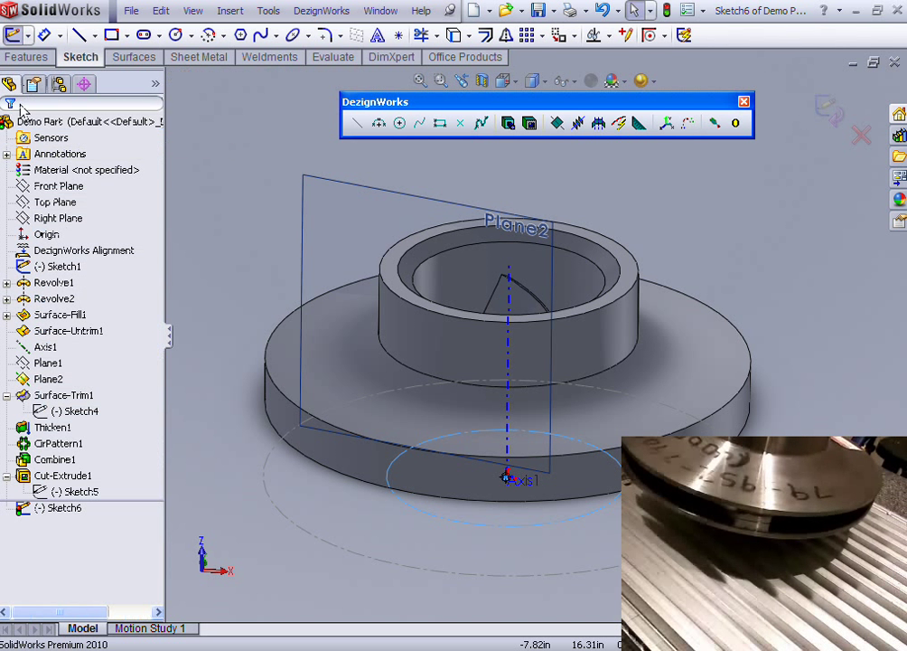
- Cancel a started boss extrusion and select the construction circle
left_click(20, 58)
left_click(13, 35)
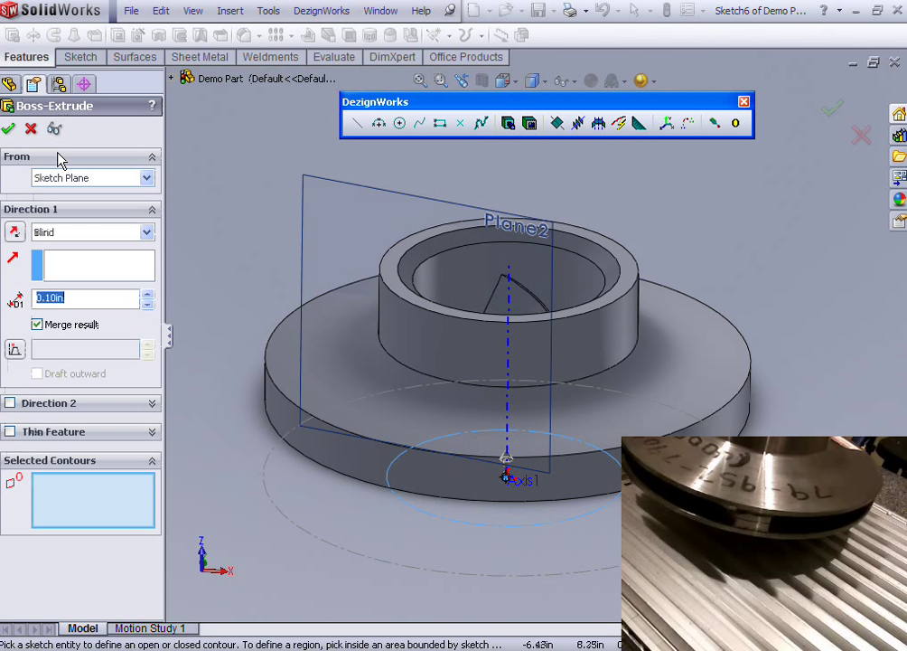
left_click(31, 129)
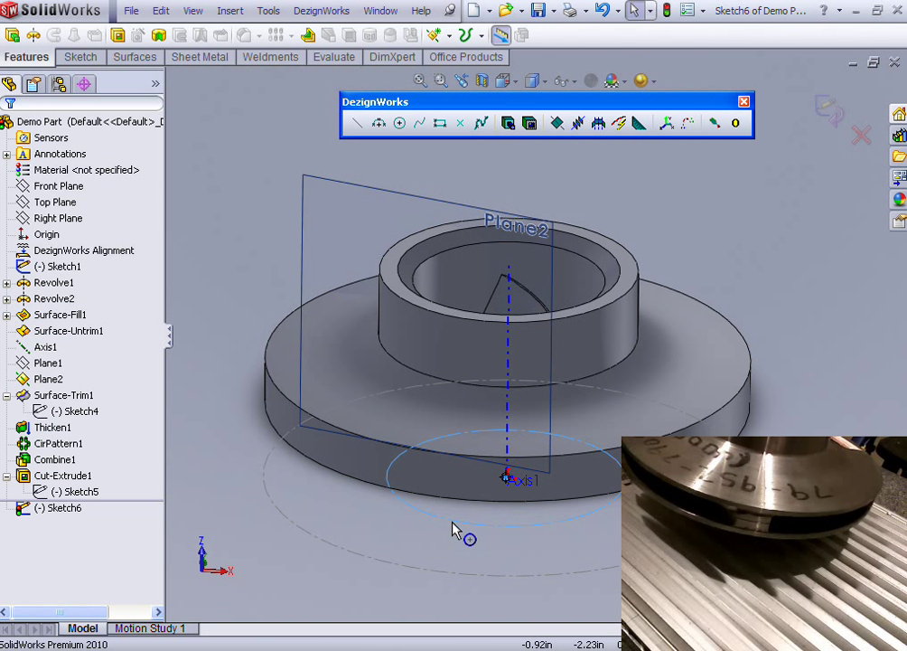
left_click_drag(536, 561, 421, 502)
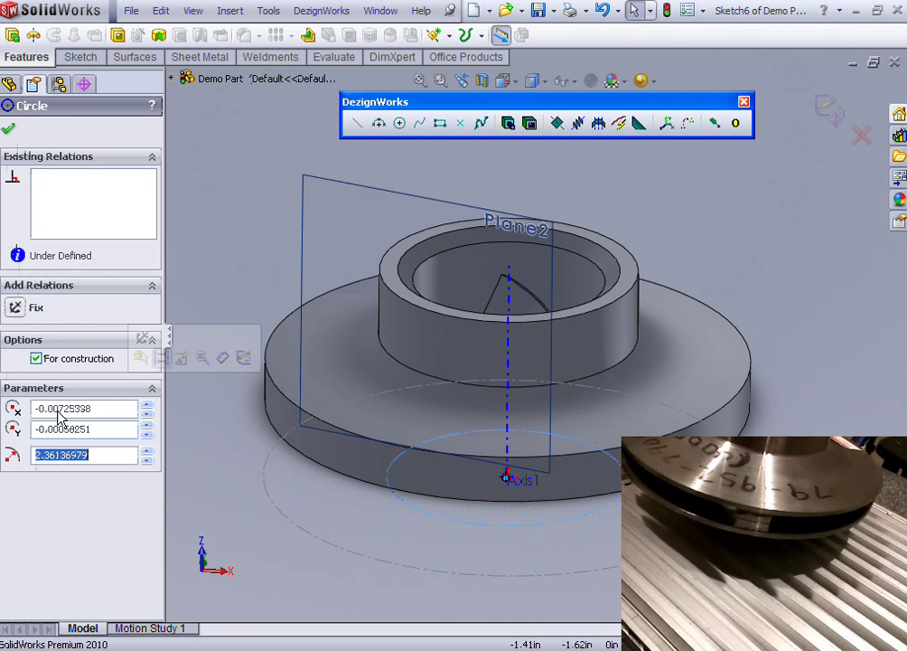
- Make the 4.72in circle regular geometry and extrude it up to the disk's underside face
left_click(37, 359)
left_click(9, 128)
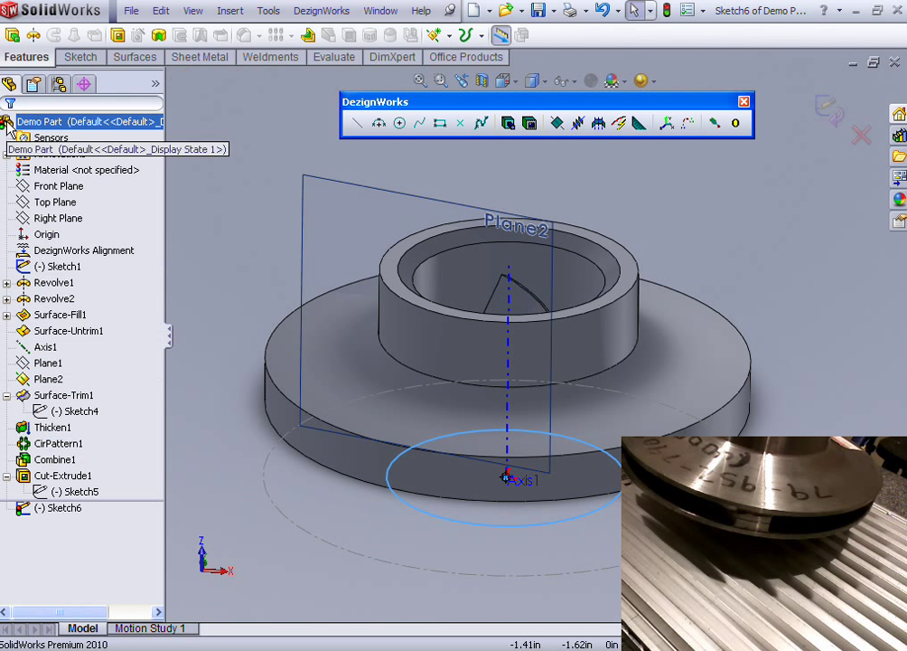
left_click(12, 33)
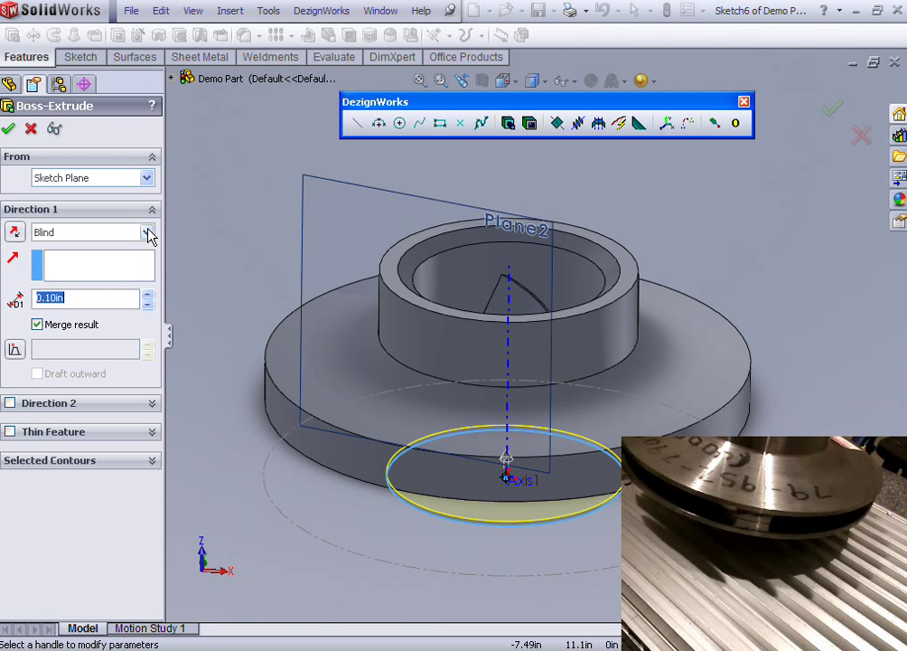
left_click(147, 232)
left_click(130, 296)
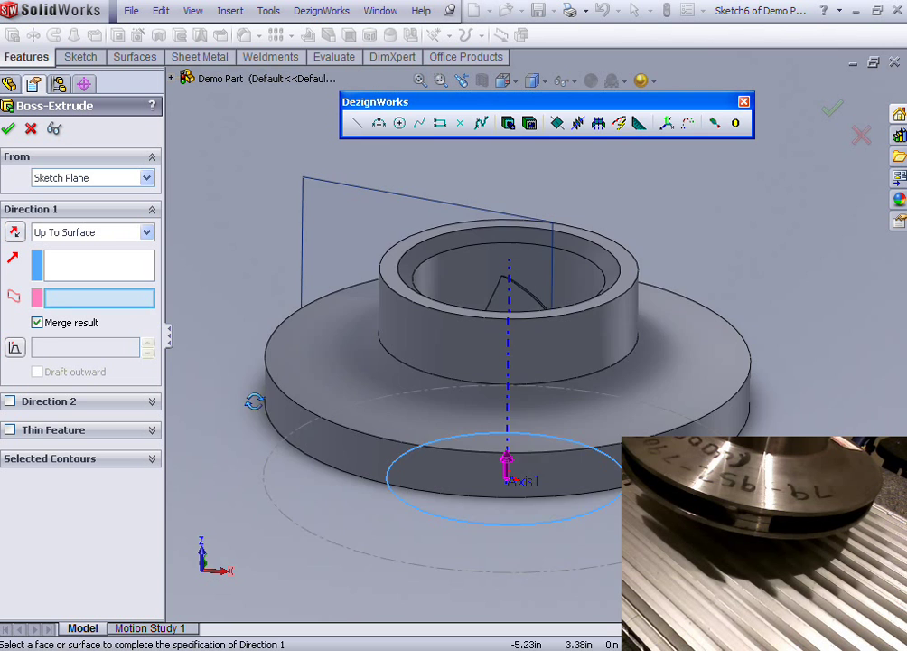
middle_click_drag(255, 401, 245, 306)
left_click(360, 393)
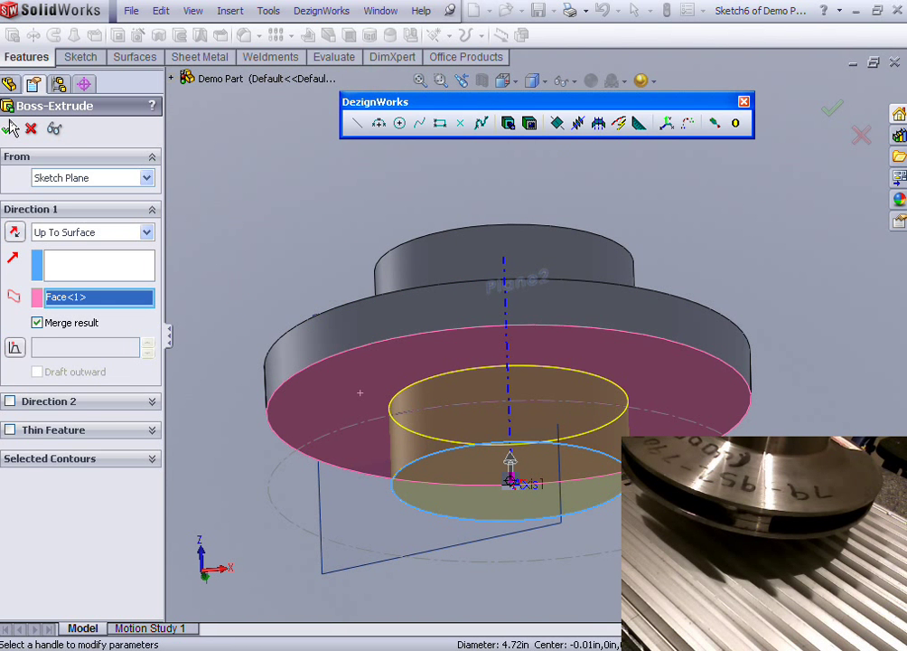
left_click(10, 129)
middle_click_drag(300, 257, 285, 357)
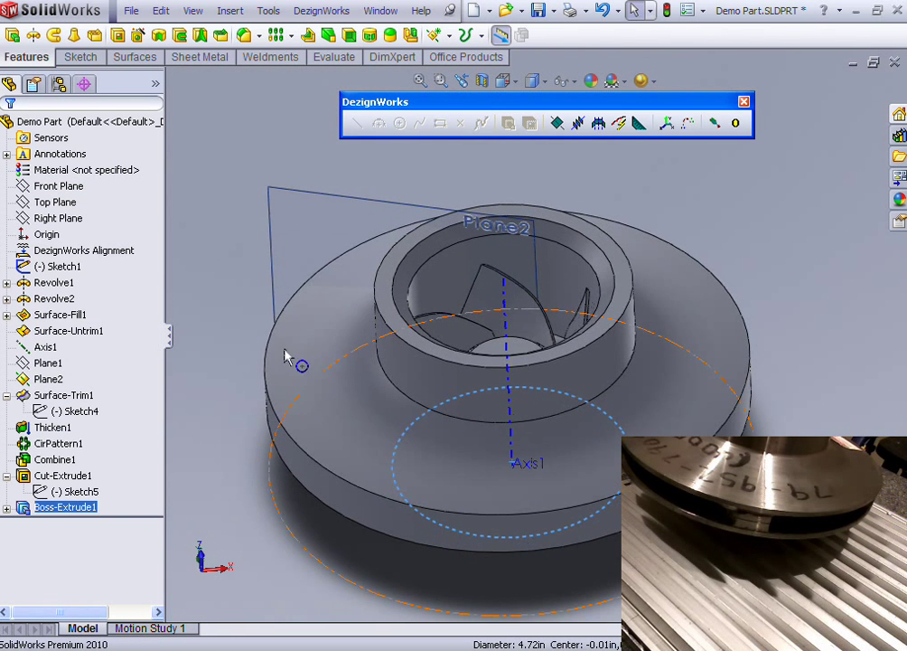
left_click(215, 257)
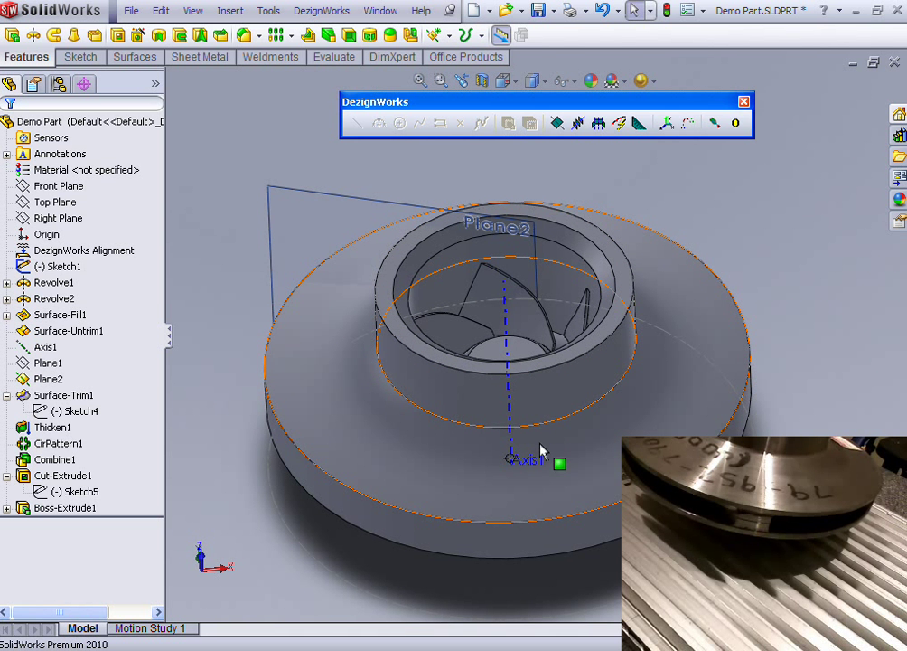
- Create Plane3 offset from the Front Plane through a DezignWorks-probed point
left_click(59, 186)
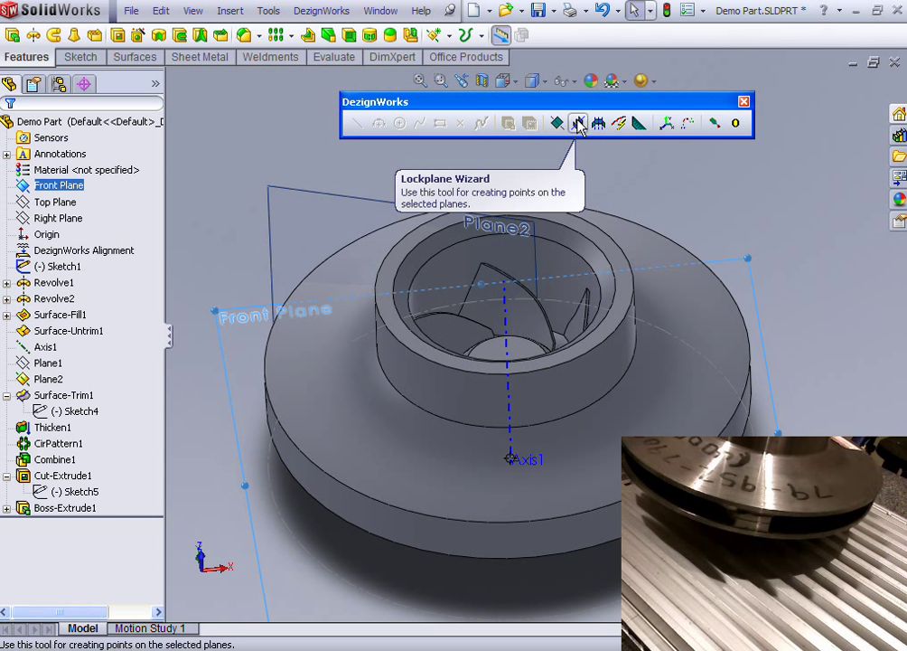
left_click(557, 123)
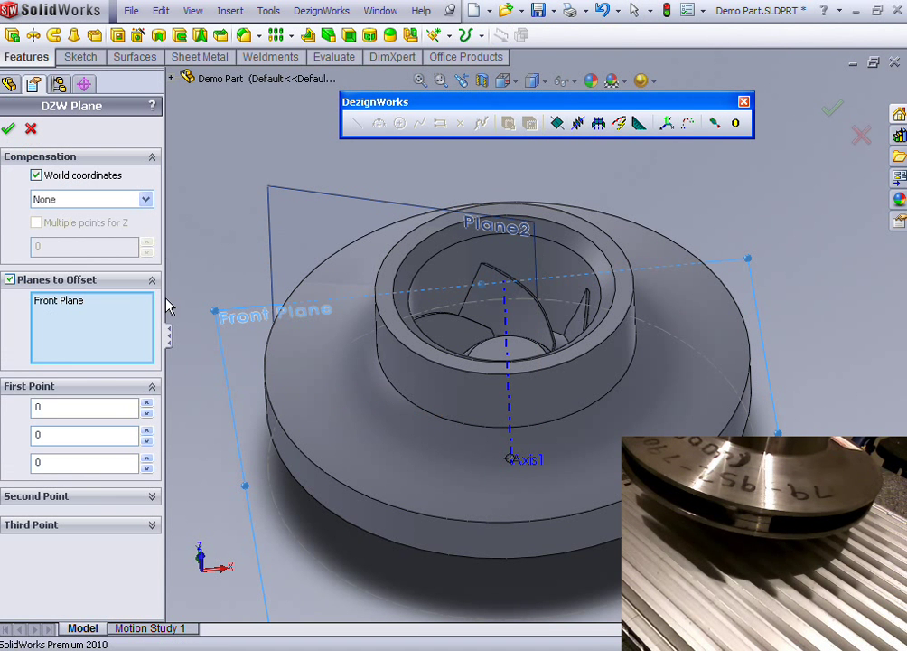
middle_click_drag(170, 306, 254, 309)
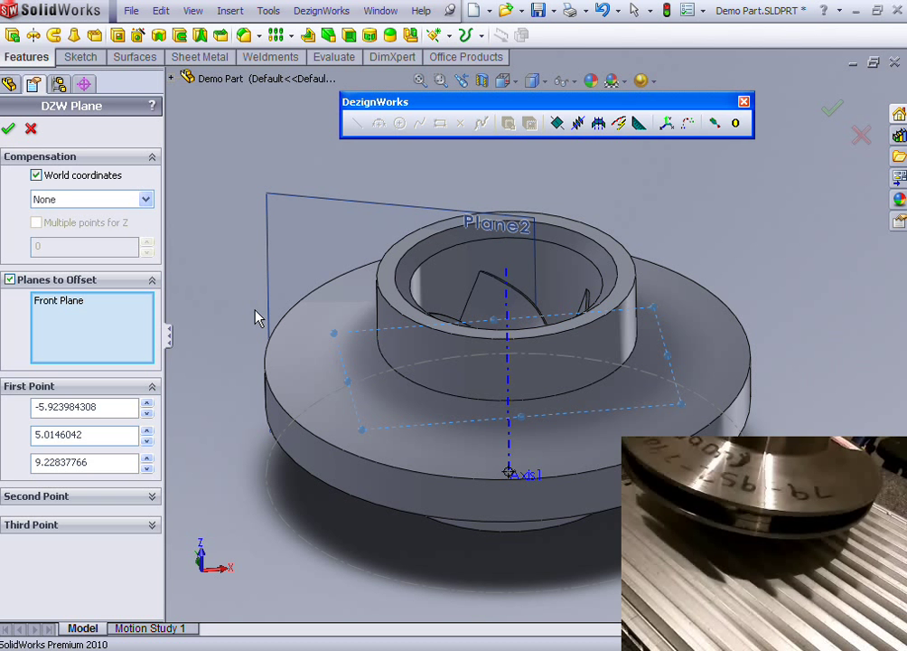
left_click(9, 130)
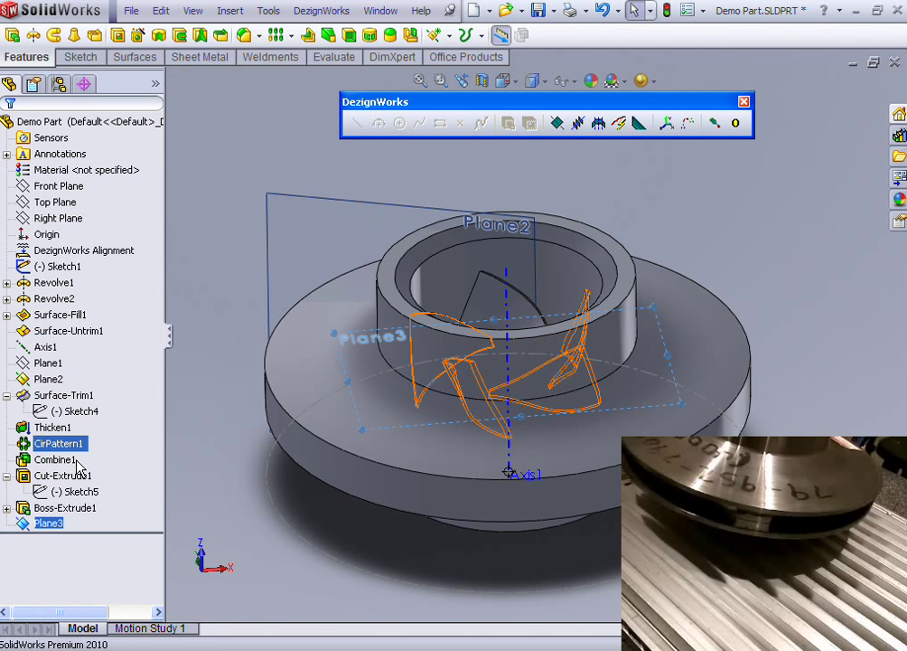
right_click(43, 523)
- Start Sketch7 on Plane3 and probe a scatter of DezignWorks points across the disk
left_click(65, 352)
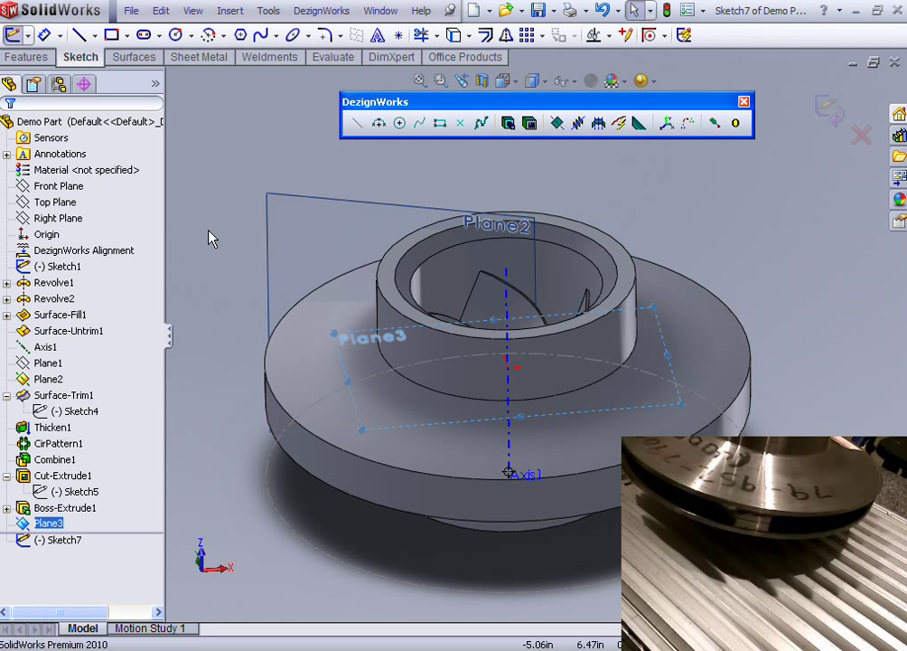
left_click(461, 124)
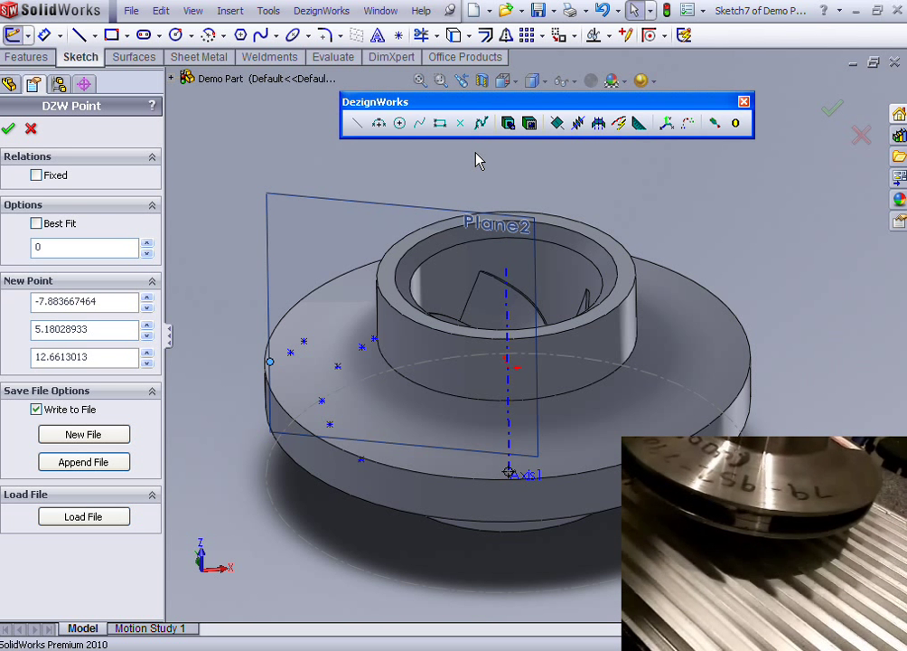
left_click(10, 128)
middle_click_drag(293, 314, 295, 454)
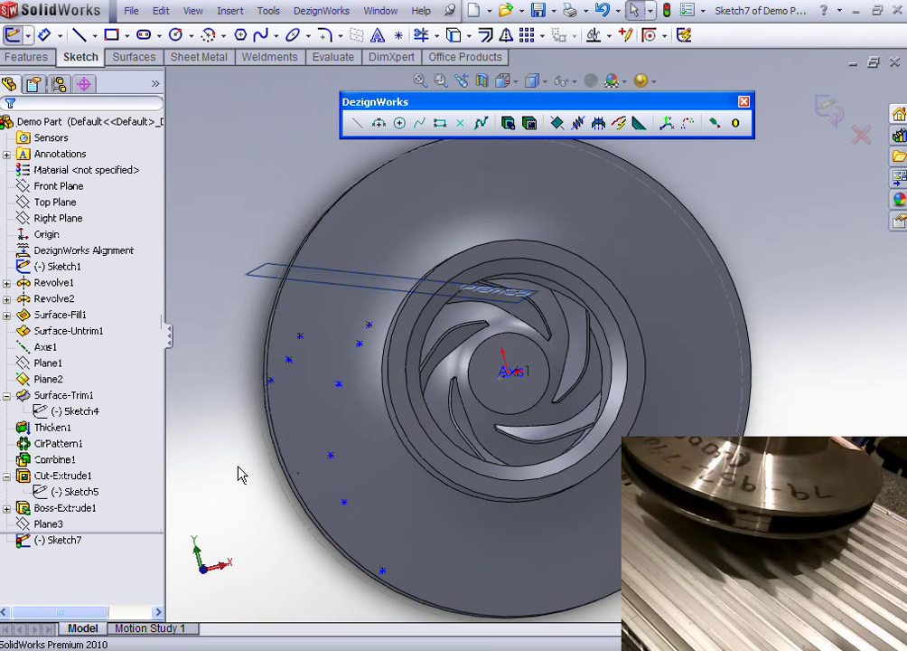
- Draw the first spline from the upper sketch point down through the probed points to the outer rim
left_click(261, 36)
left_click(388, 309)
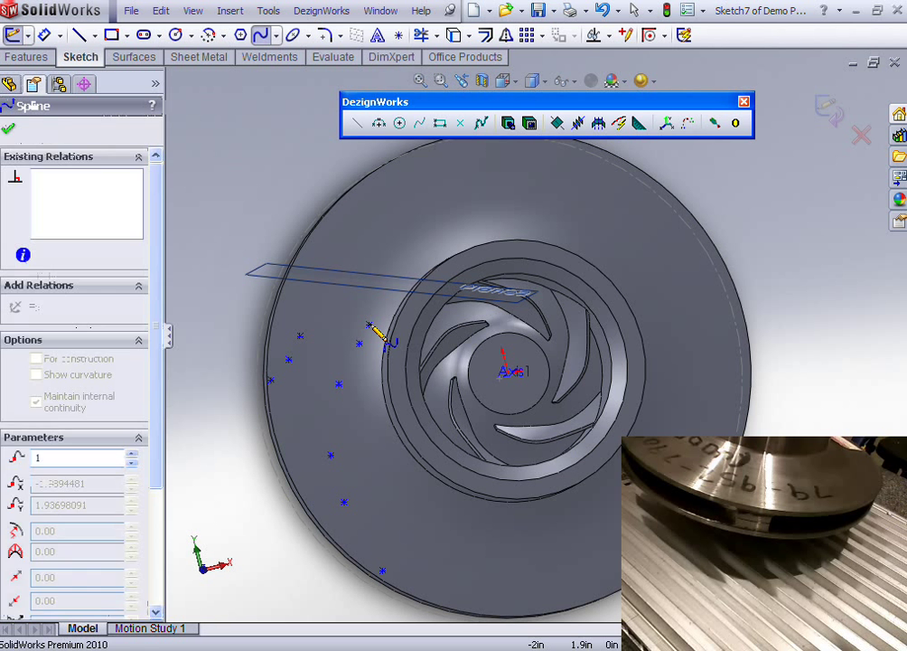
left_click(373, 324)
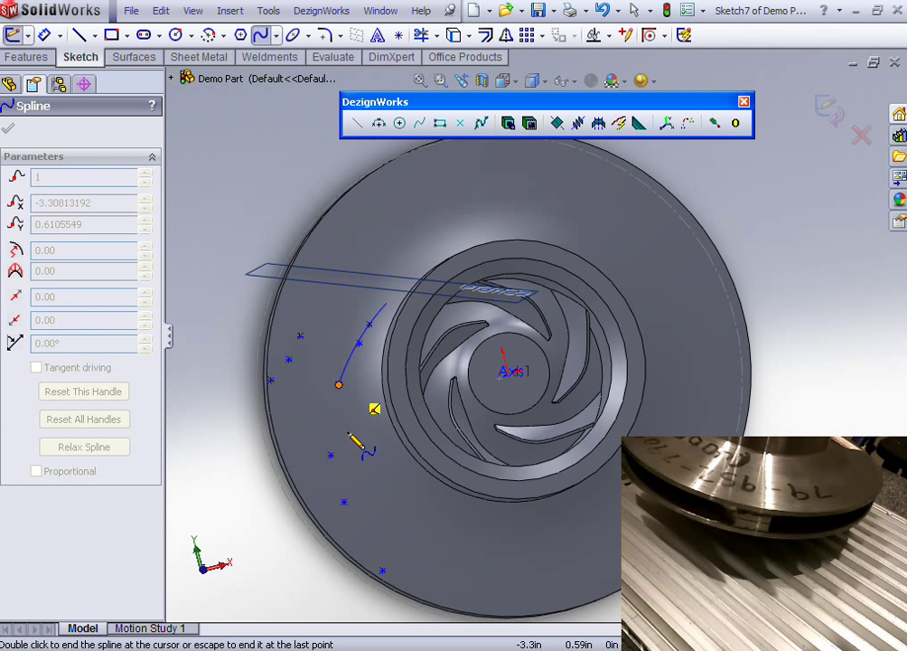
left_click(331, 454)
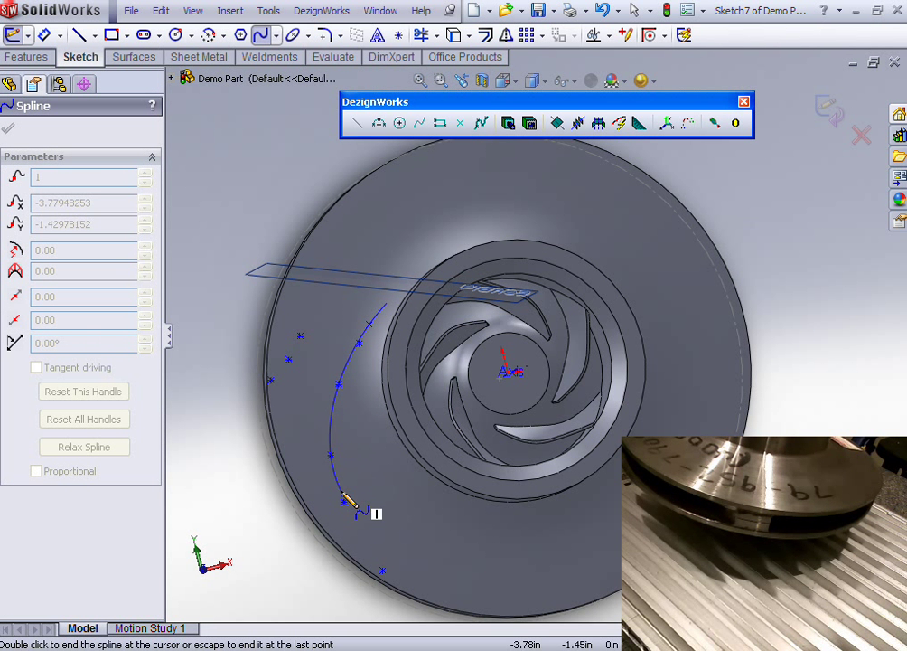
left_click(344, 501)
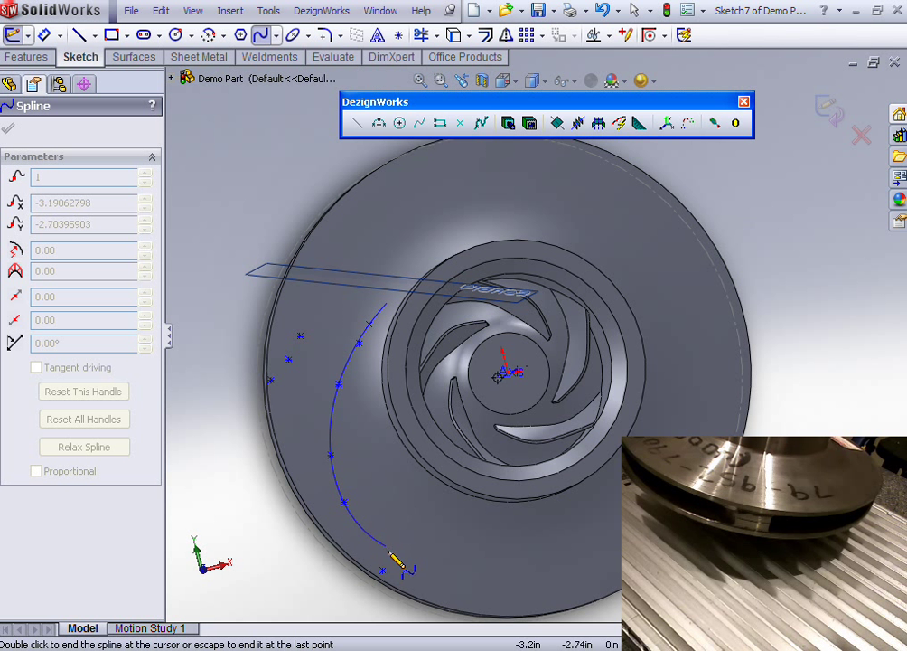
double_click(414, 607)
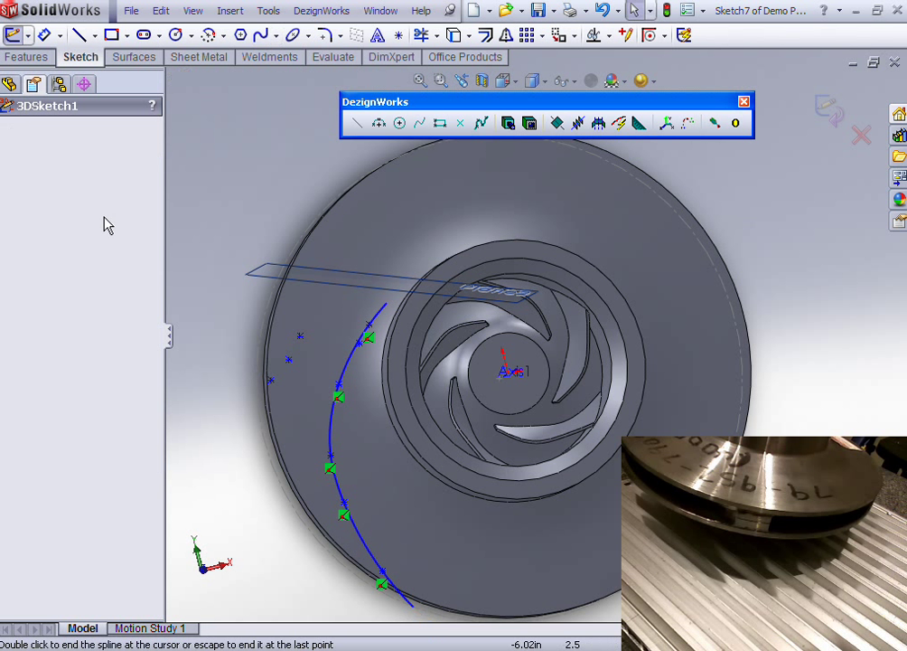
- Draw a second spline from the first spline's top end through the outer sketch points
left_click(260, 35)
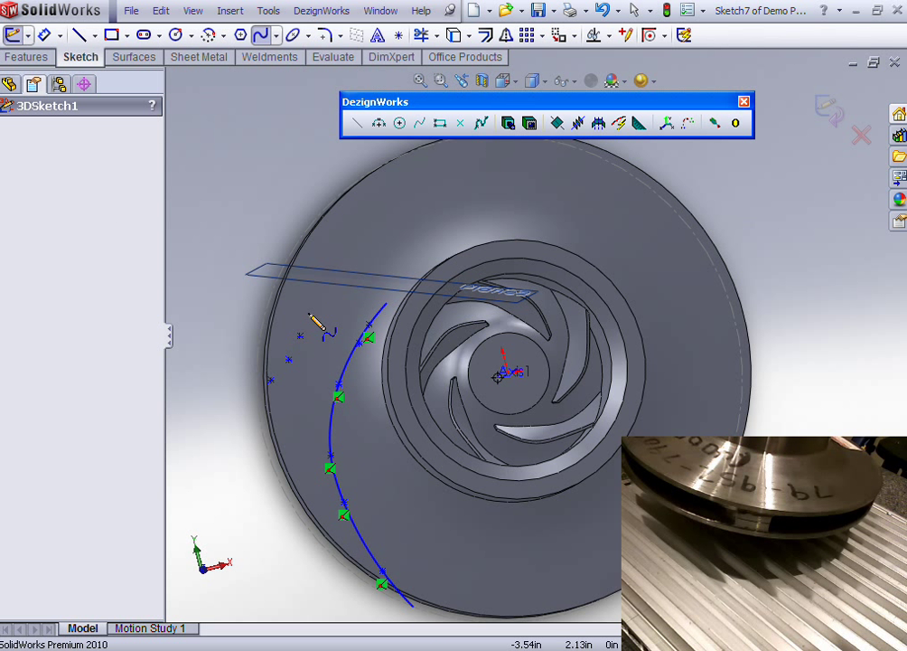
left_click(386, 303)
left_click(300, 336)
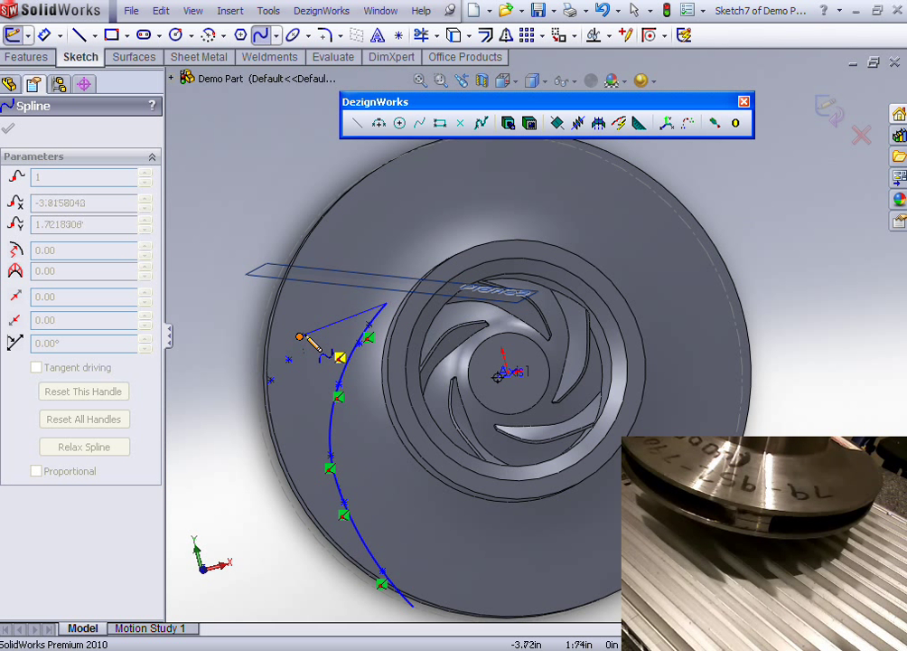
left_click(288, 360)
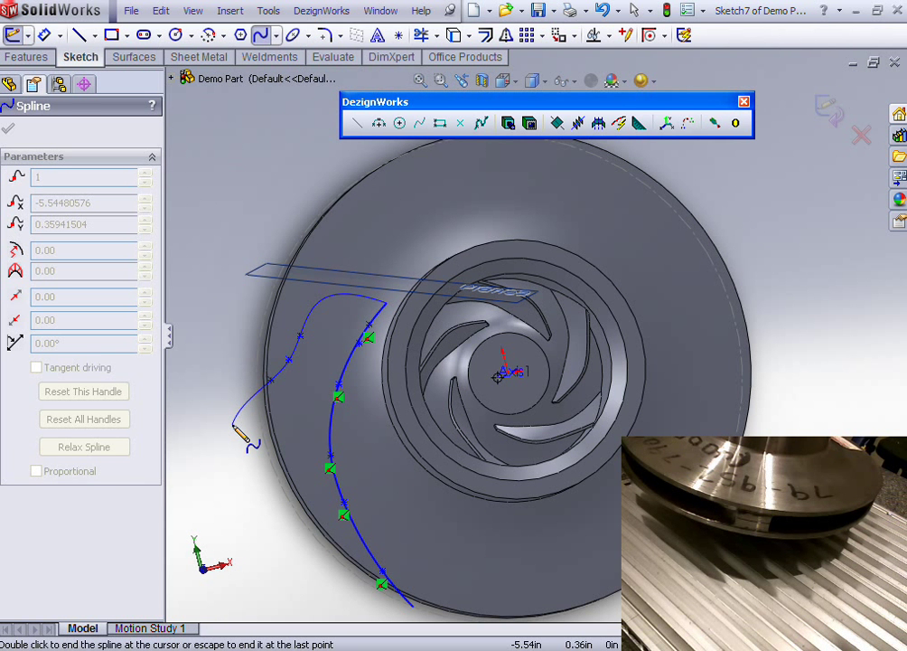
key("Escape")
middle_click_drag(269, 408, 202, 279)
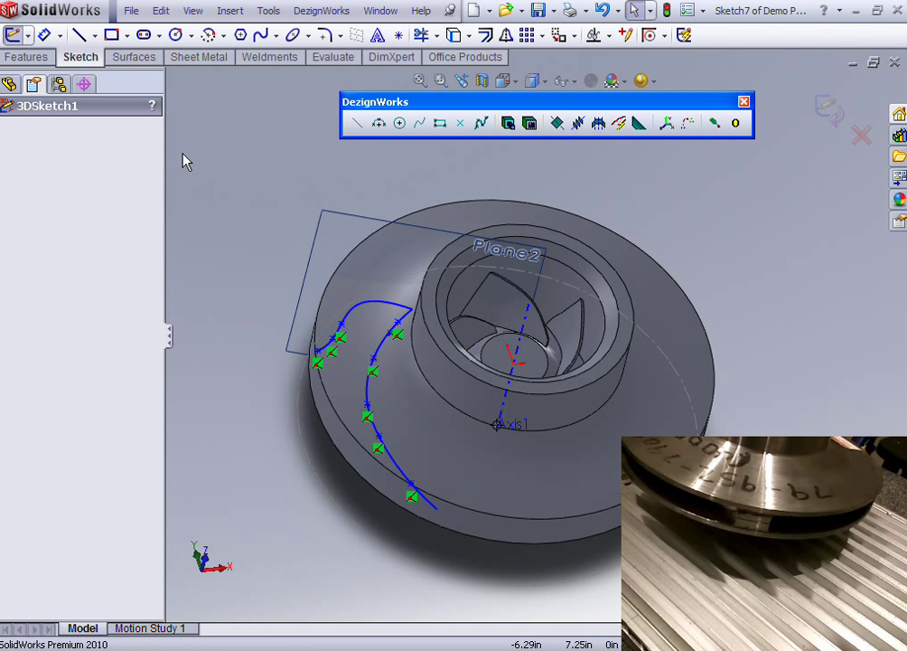
- Join the splines' lower ends with short, vertical and bottom straight lines to close the vane outline
left_click(81, 36)
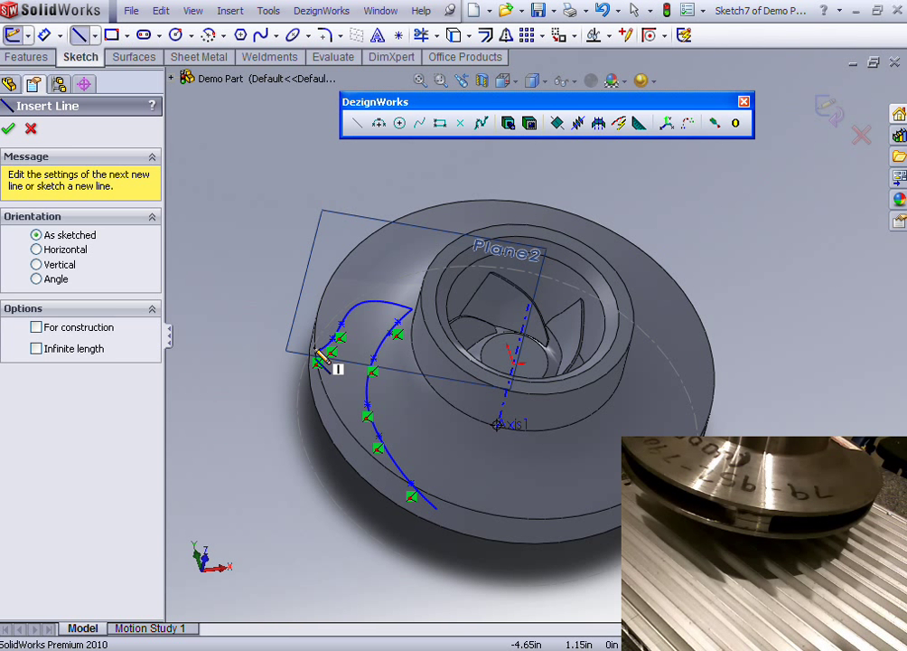
left_click(318, 351)
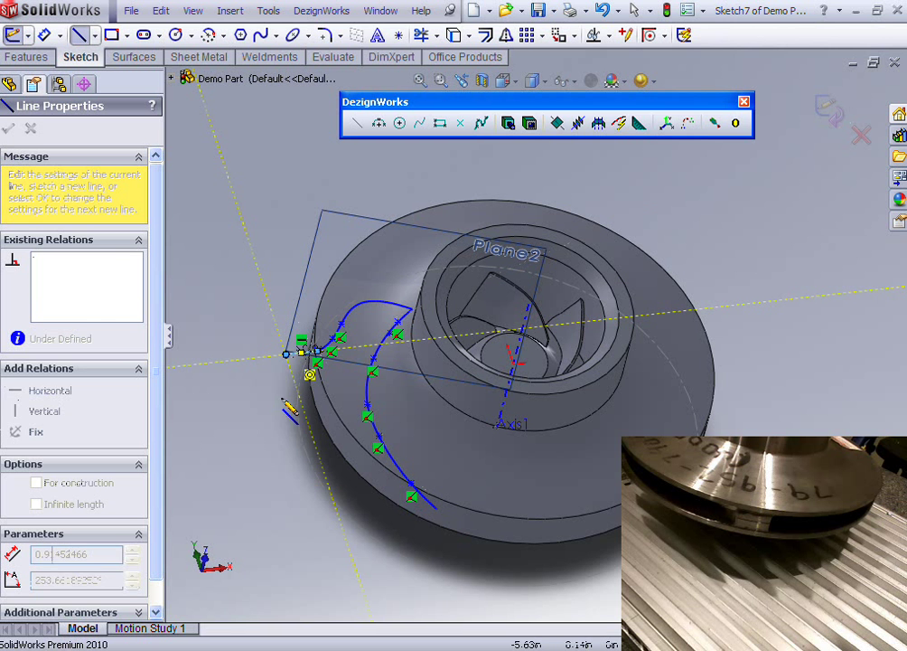
left_click(287, 353)
left_click(286, 514)
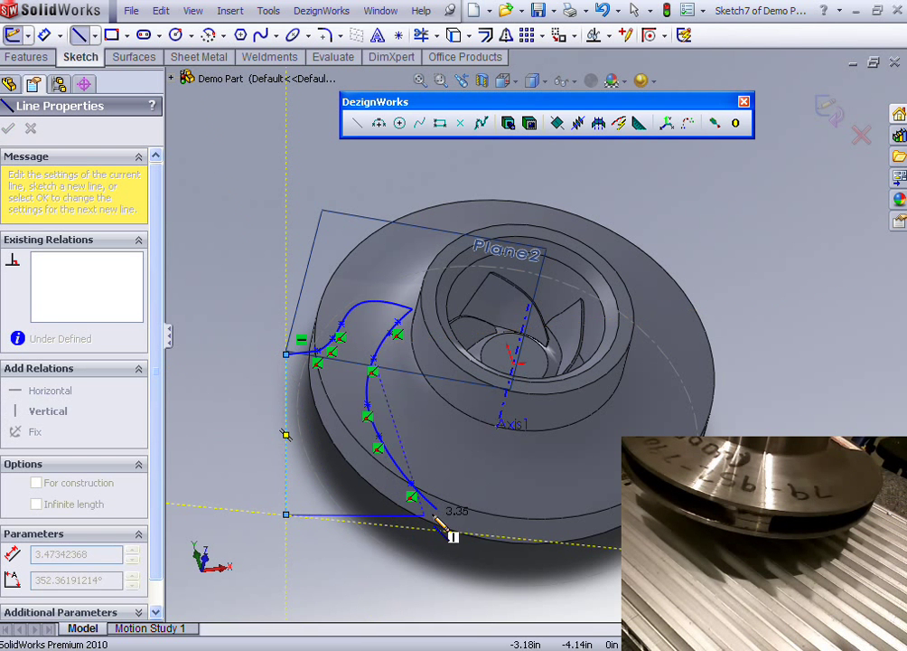
left_click(438, 511)
key("Escape")
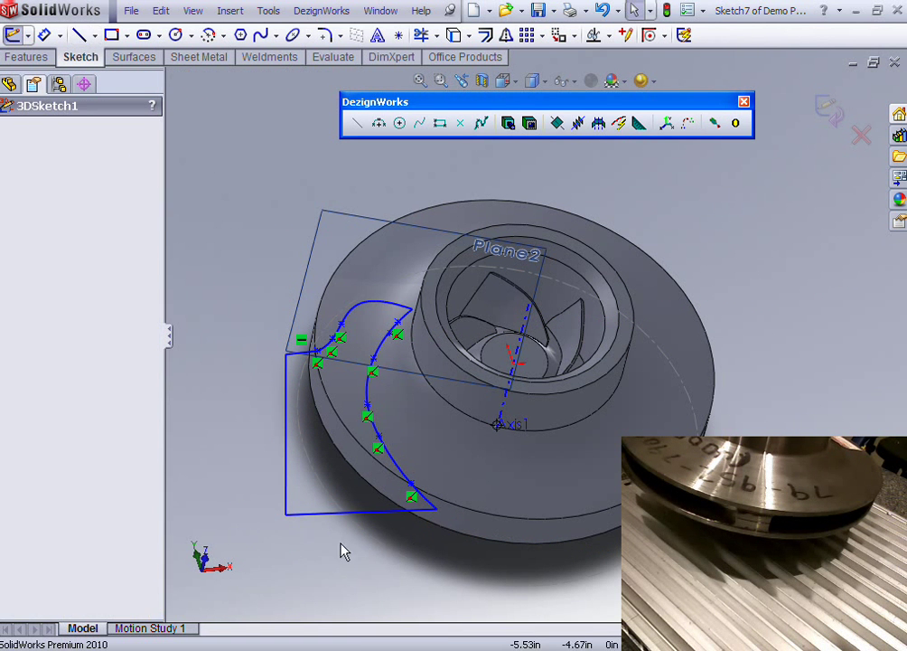
middle_click_drag(345, 550, 314, 561)
key("Escape")
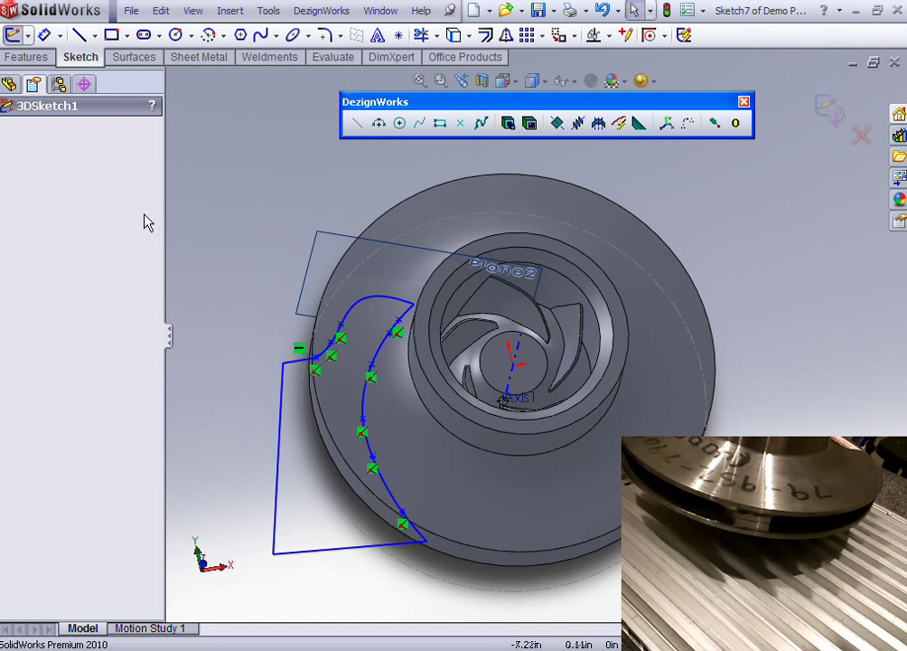
- Cut Sketch7's closed vane region into the disk as Cut-Extrude2, 0.593 in deep
left_click(532, 127)
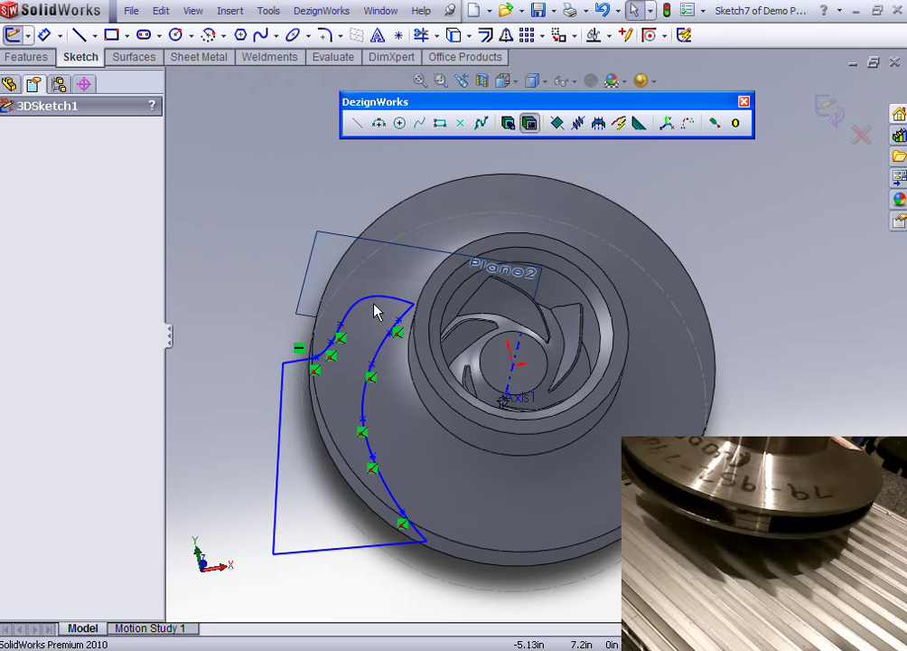
middle_click_drag(370, 375, 234, 308)
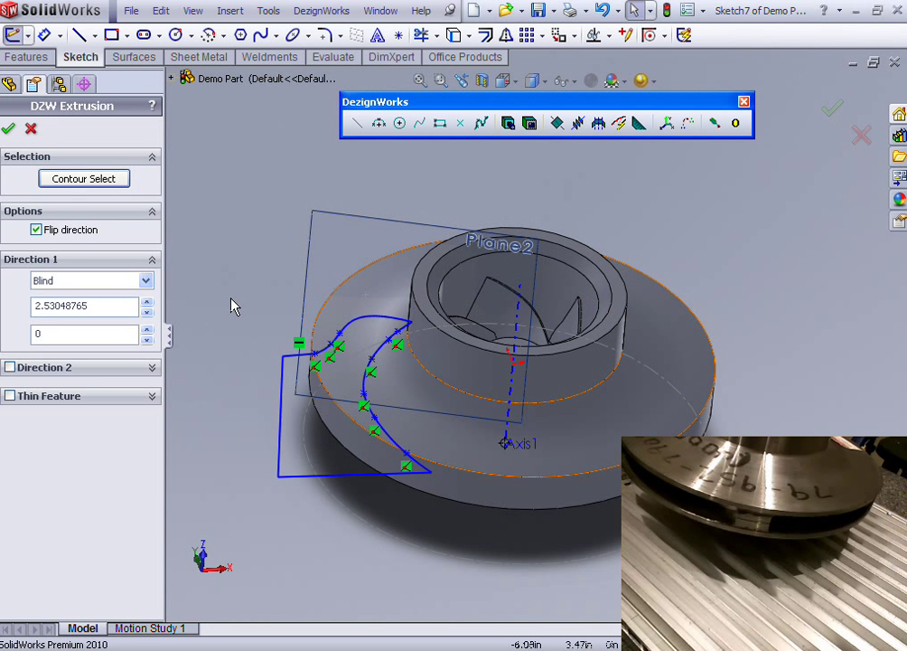
left_click(116, 178)
left_click(345, 462)
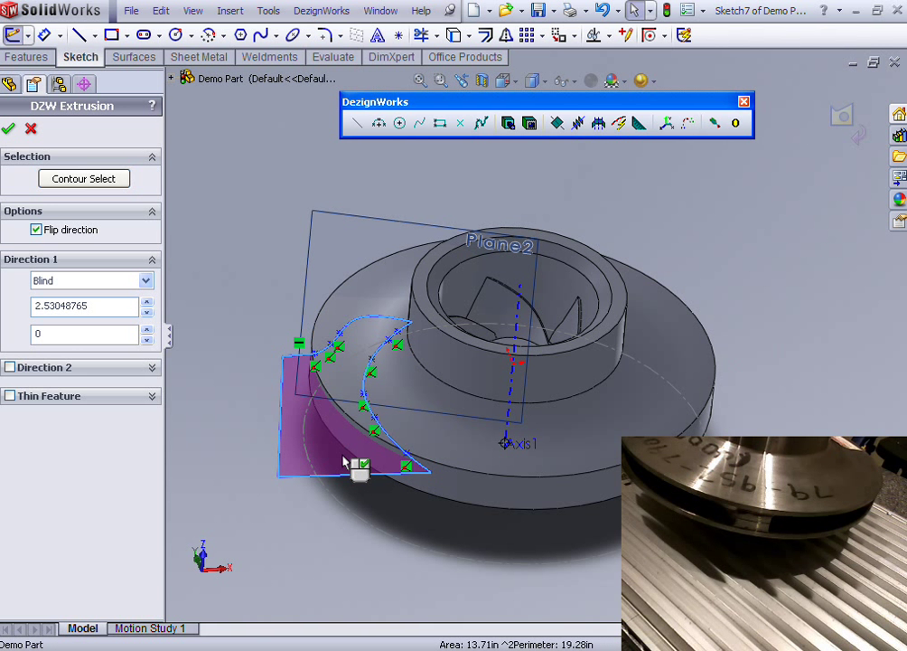
mouse_move(504, 443)
left_mouse_down()
mouse_move(492, 429)
mouse_move(502, 442)
left_mouse_up()
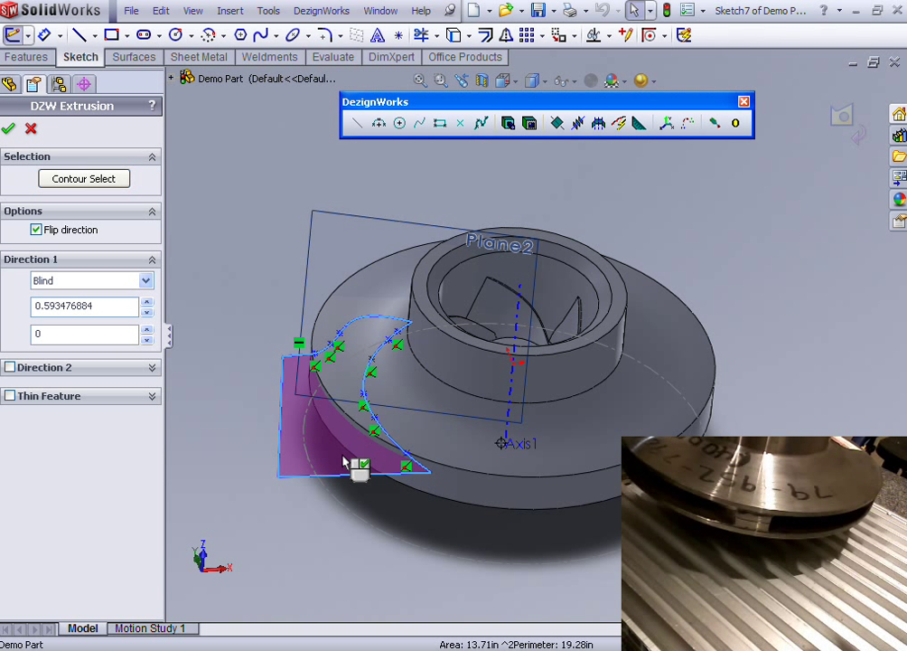
right_click(346, 463)
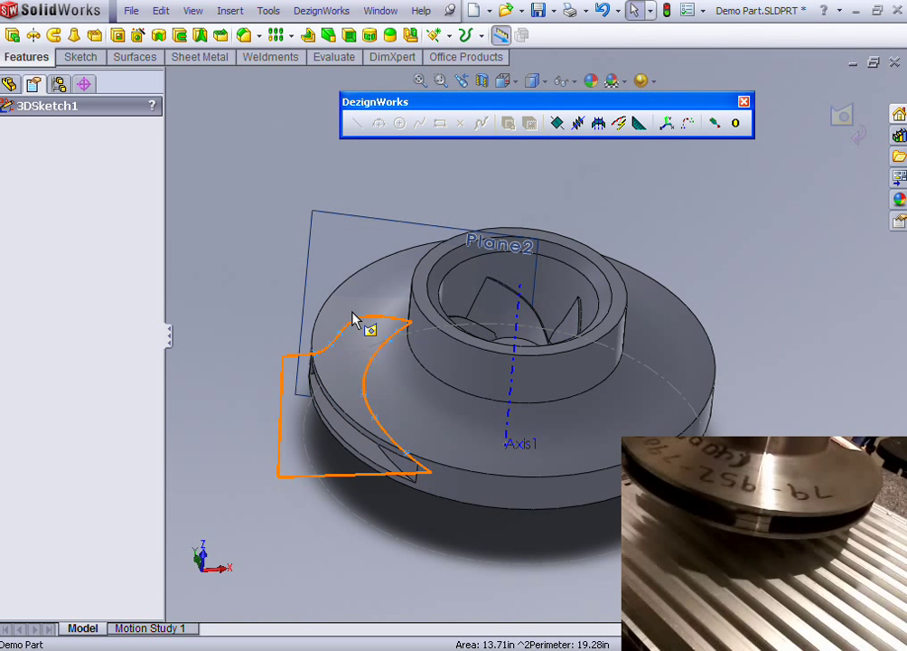
left_click(8, 84)
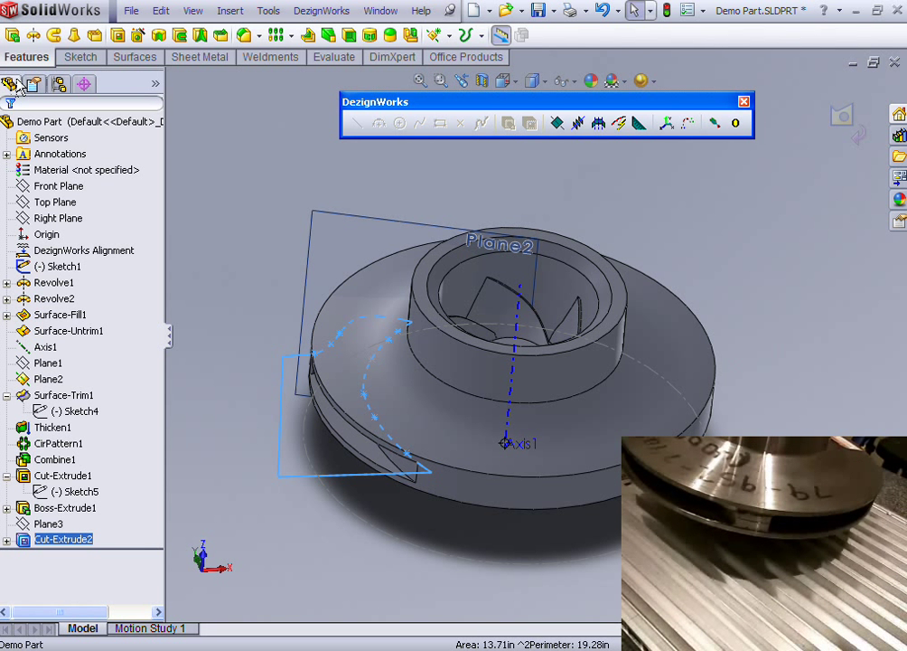
- Circular-pattern Cut-Extrude2 around the hub's circular edge, 5 instances over 360°
left_click(290, 36)
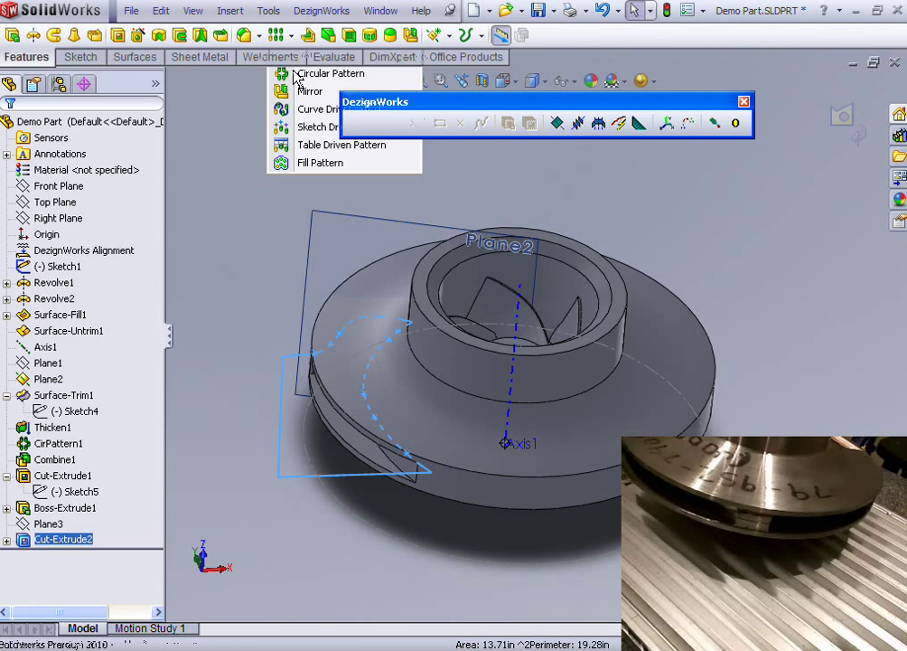
left_click(307, 74)
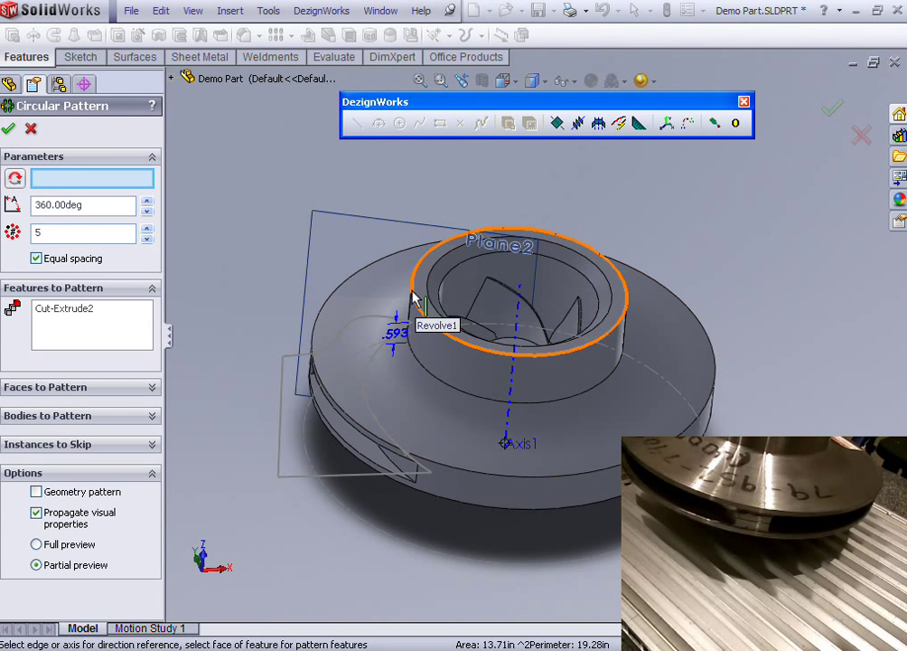
left_click(414, 298)
middle_click_drag(414, 298, 297, 341)
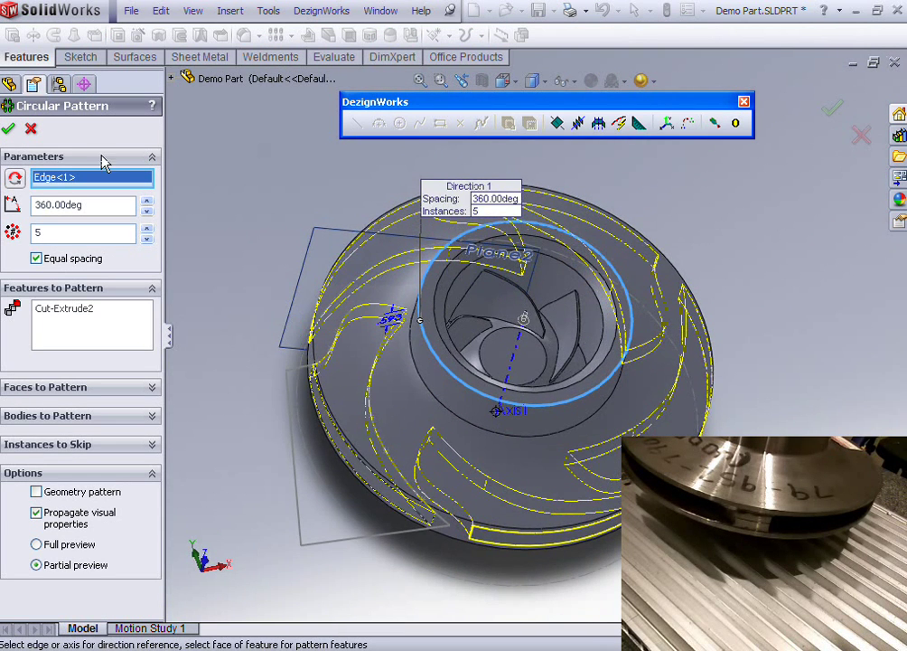
left_click(8, 129)
middle_click_drag(207, 281, 242, 313)
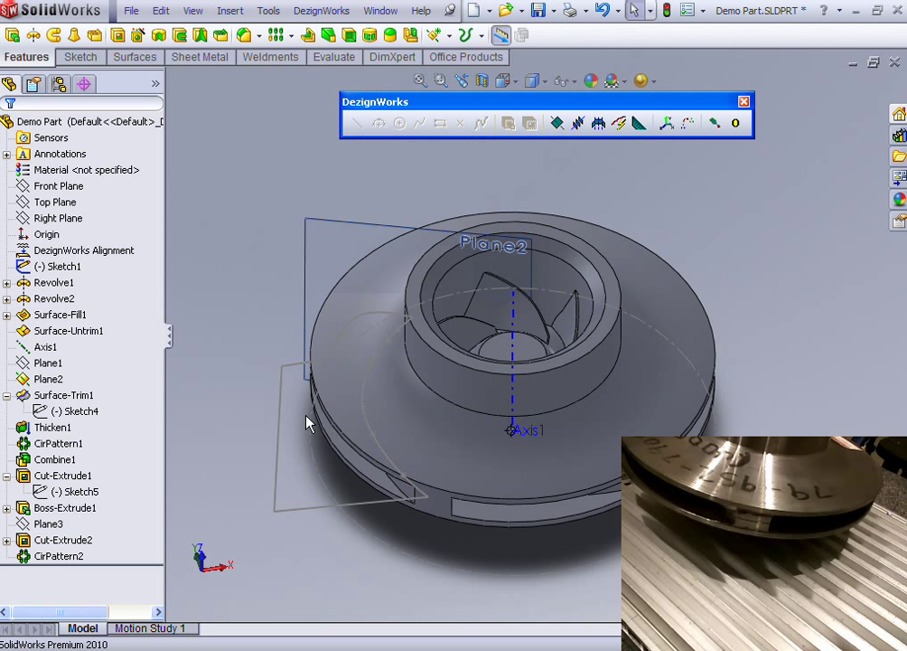
middle_click_drag(305, 419, 294, 368)
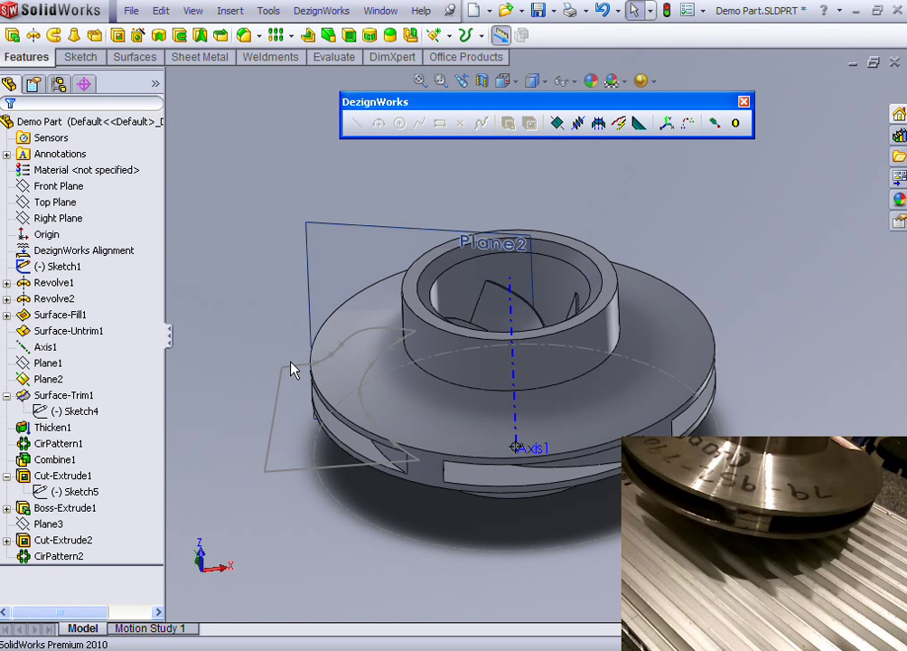